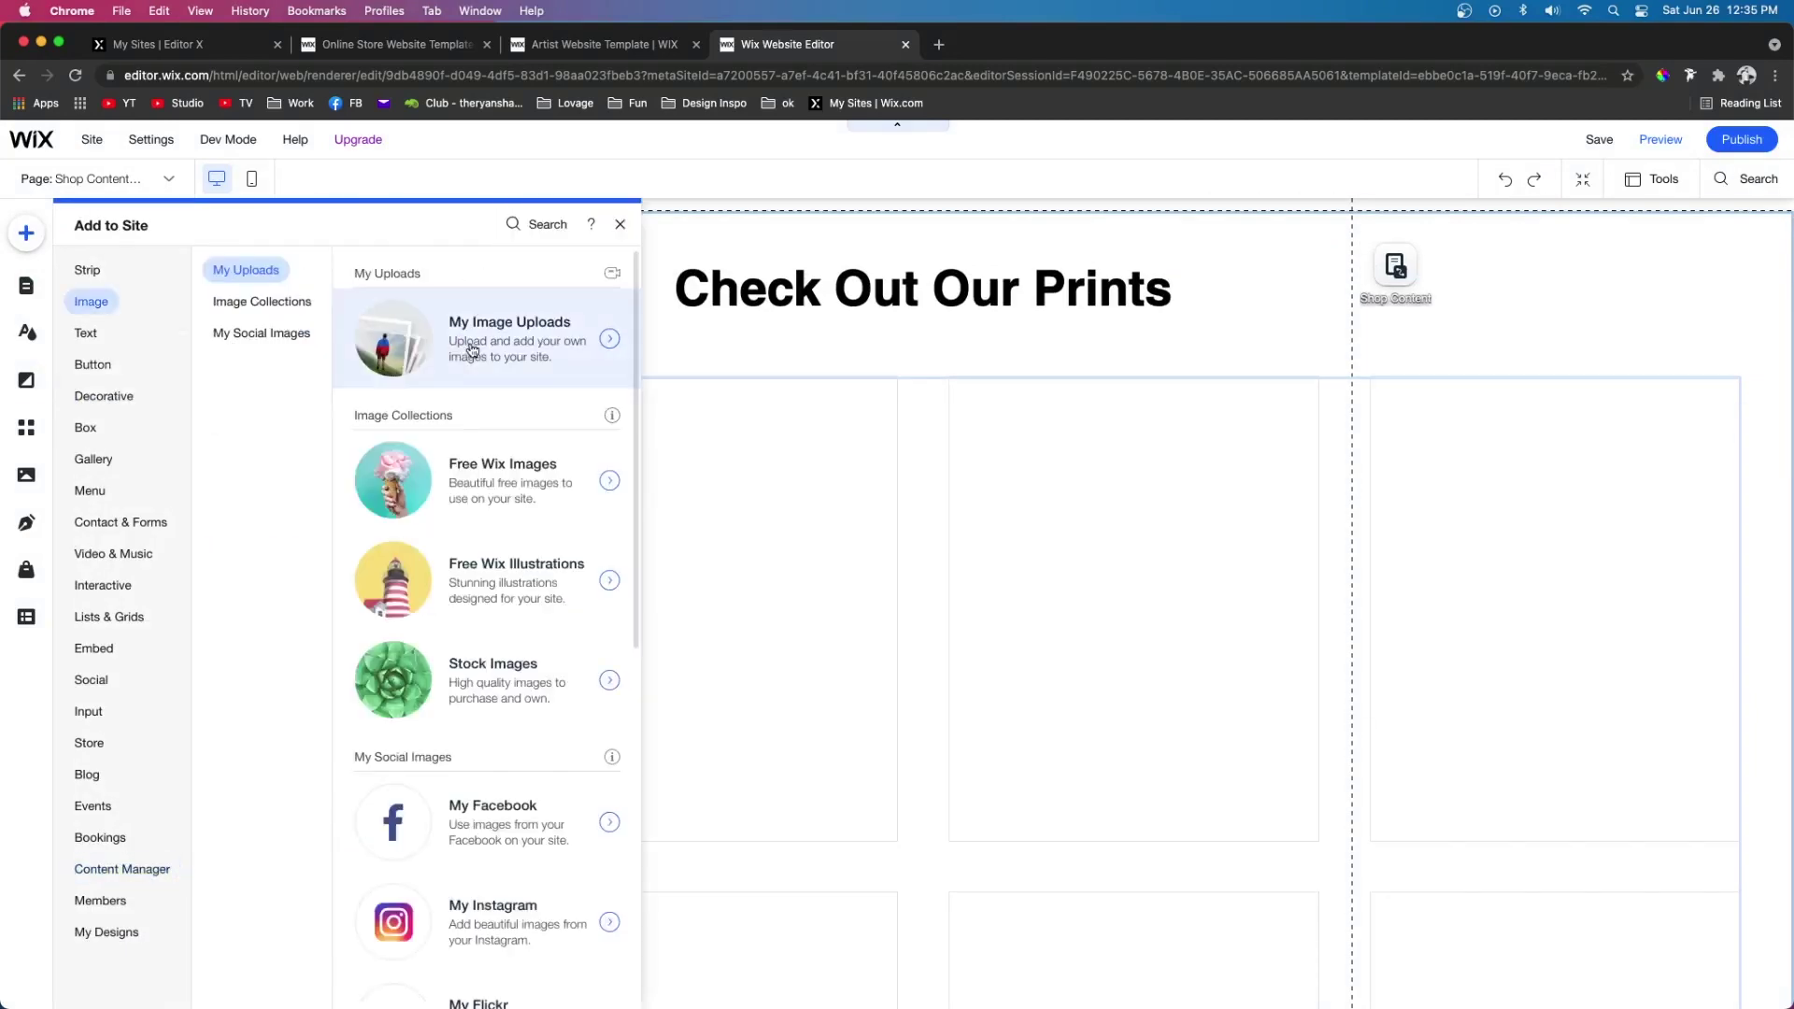
Step: Add the uploaded pink paint image to the prints repeater and enlarge it to about 422 by 633 px, filling each item
double_click(910, 477)
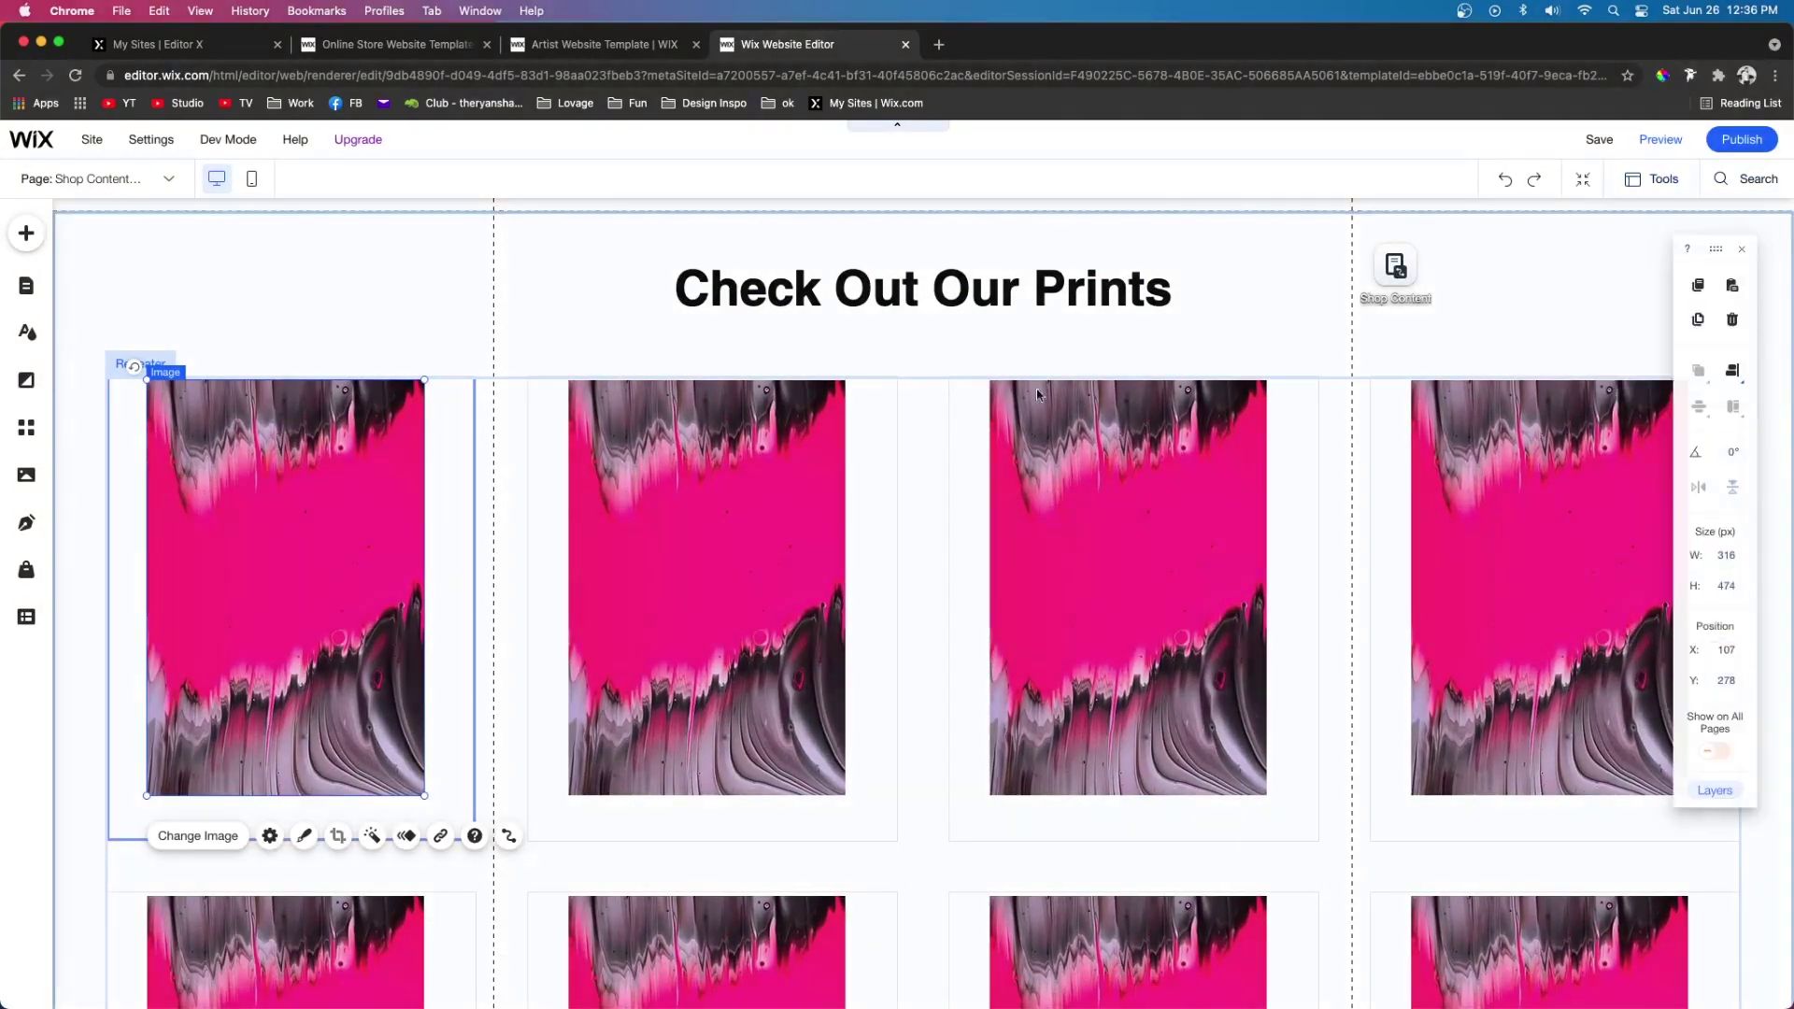
click(1732, 371)
click(1662, 373)
click(1662, 407)
drag(385, 793, 478, 930)
Step: Open the hover state of the first repeater item's container and select its image
click(415, 511)
click(682, 350)
click(290, 609)
click(278, 566)
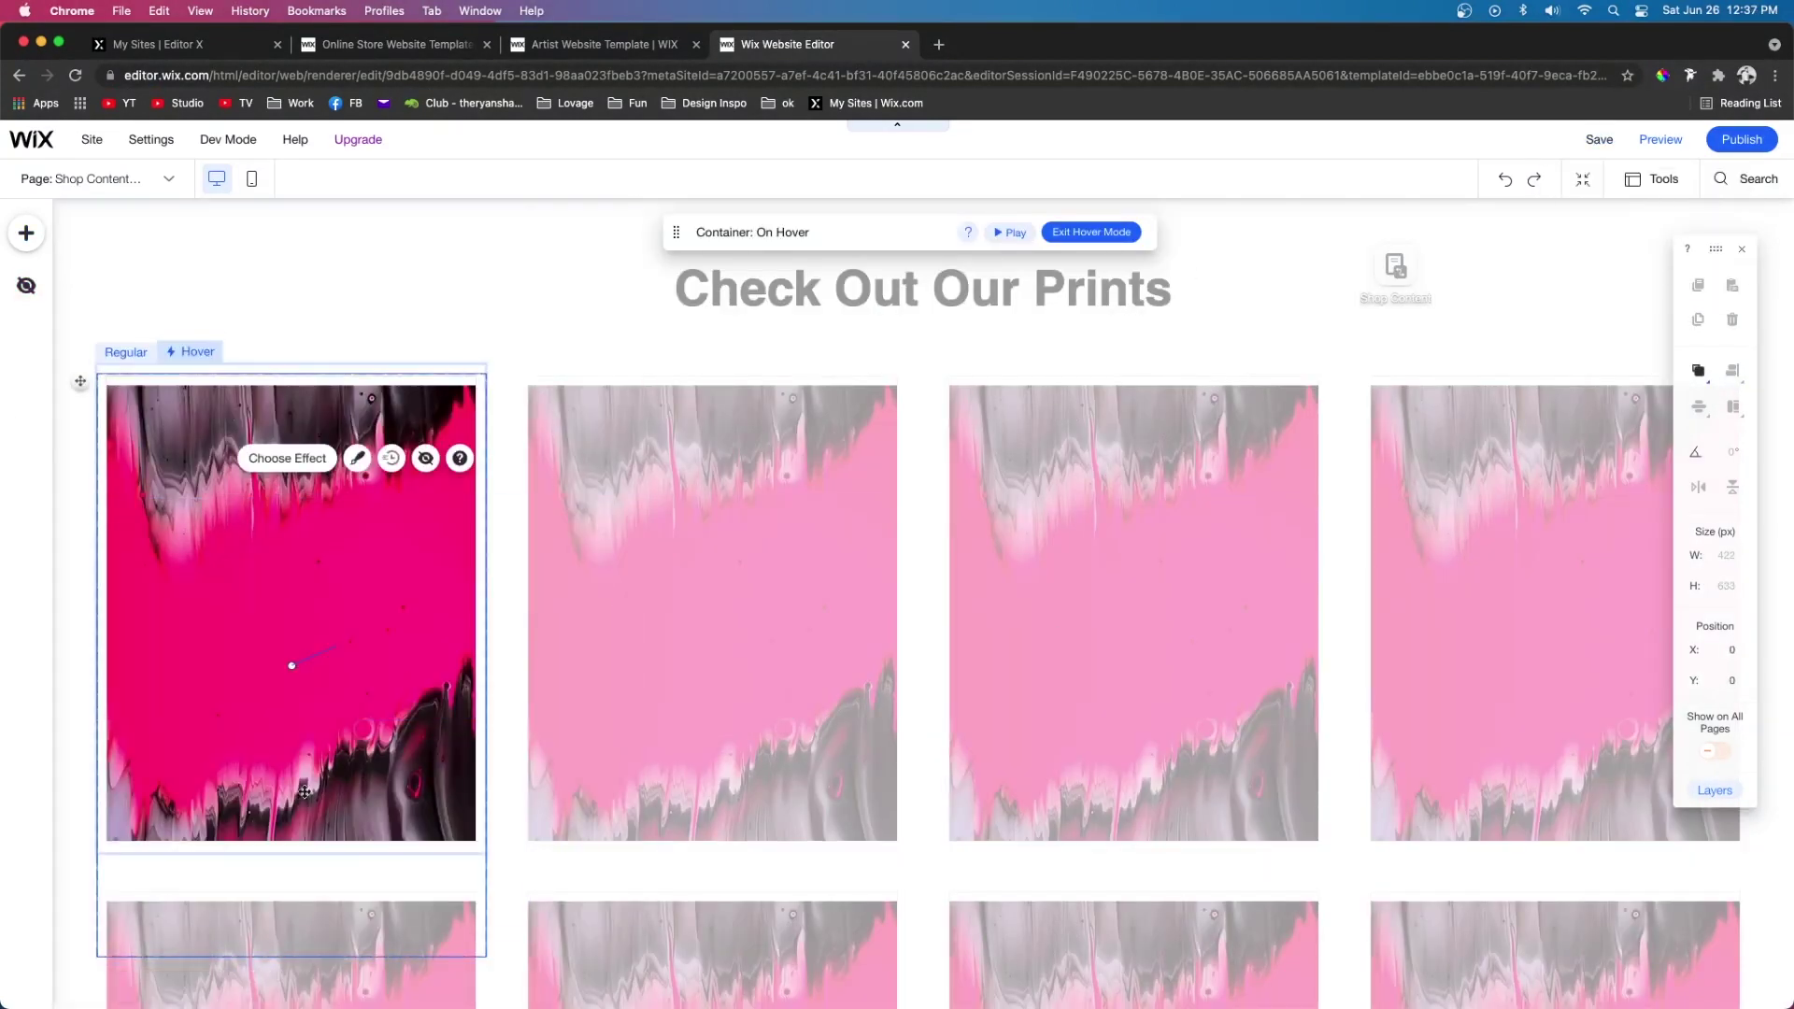
Step: Open the hover state of the third repeater item's container and select the container box inside it
click(1133, 608)
click(1388, 595)
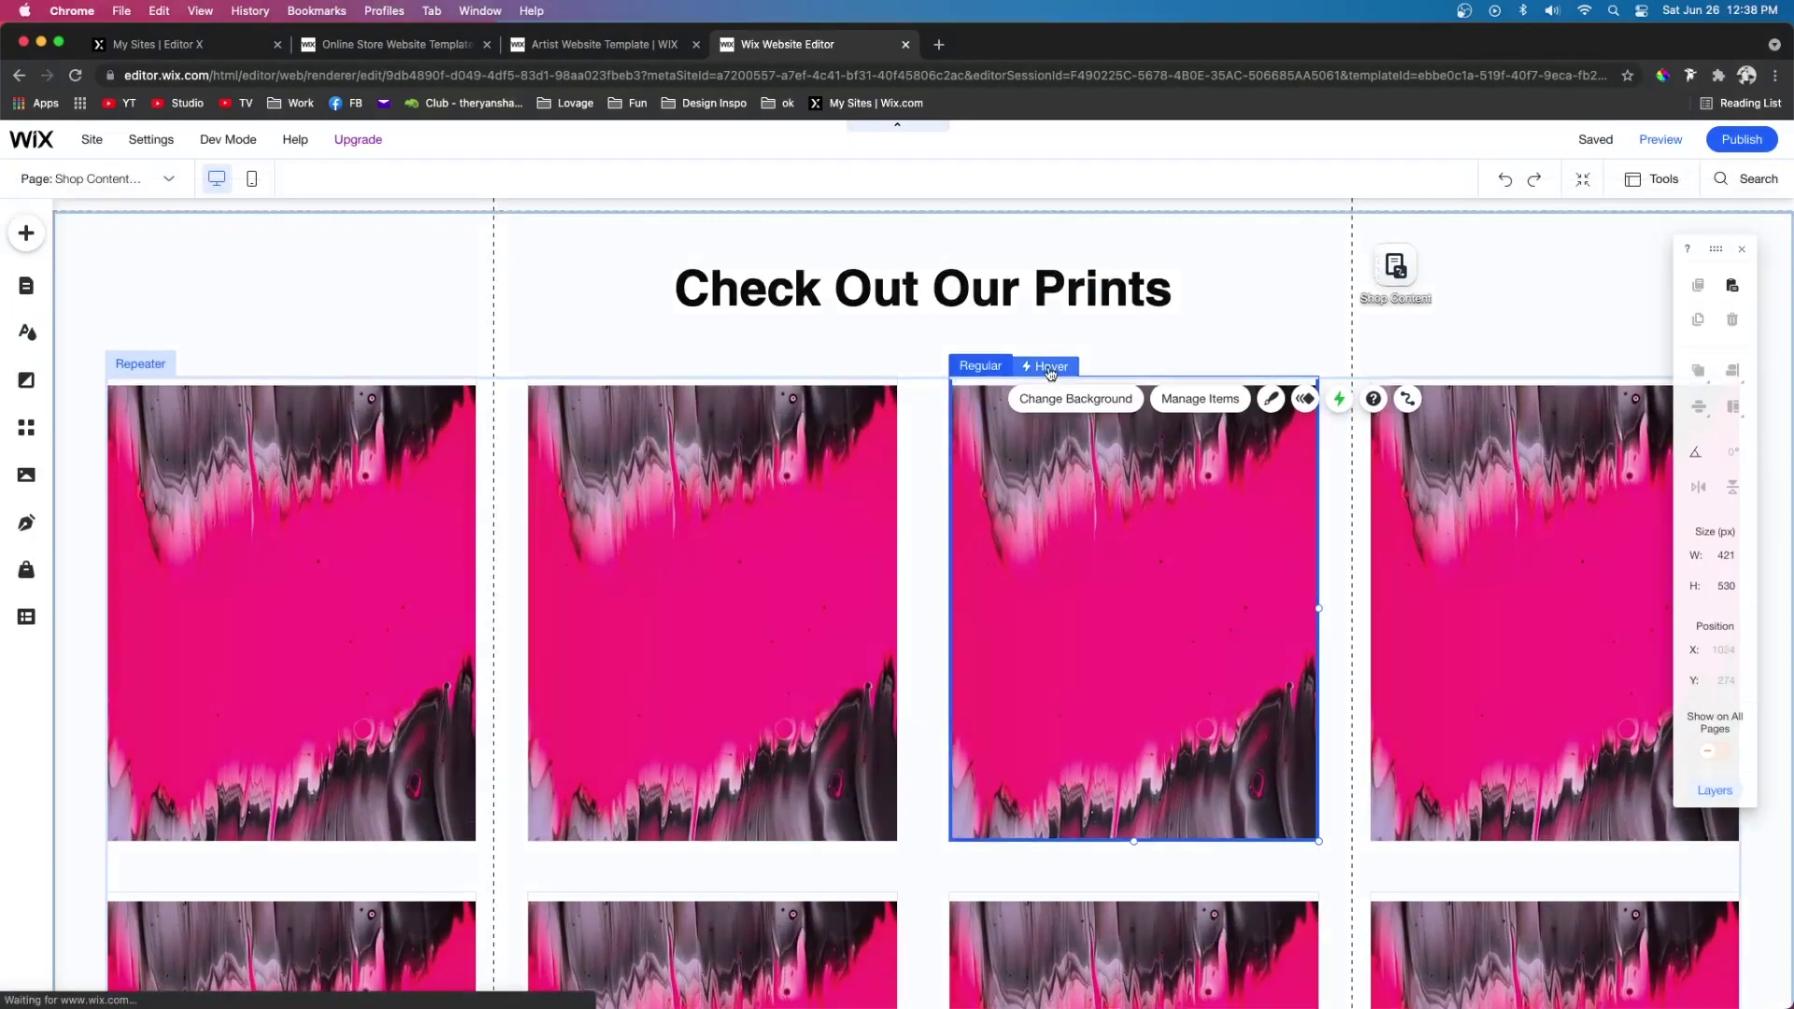
click(1051, 373)
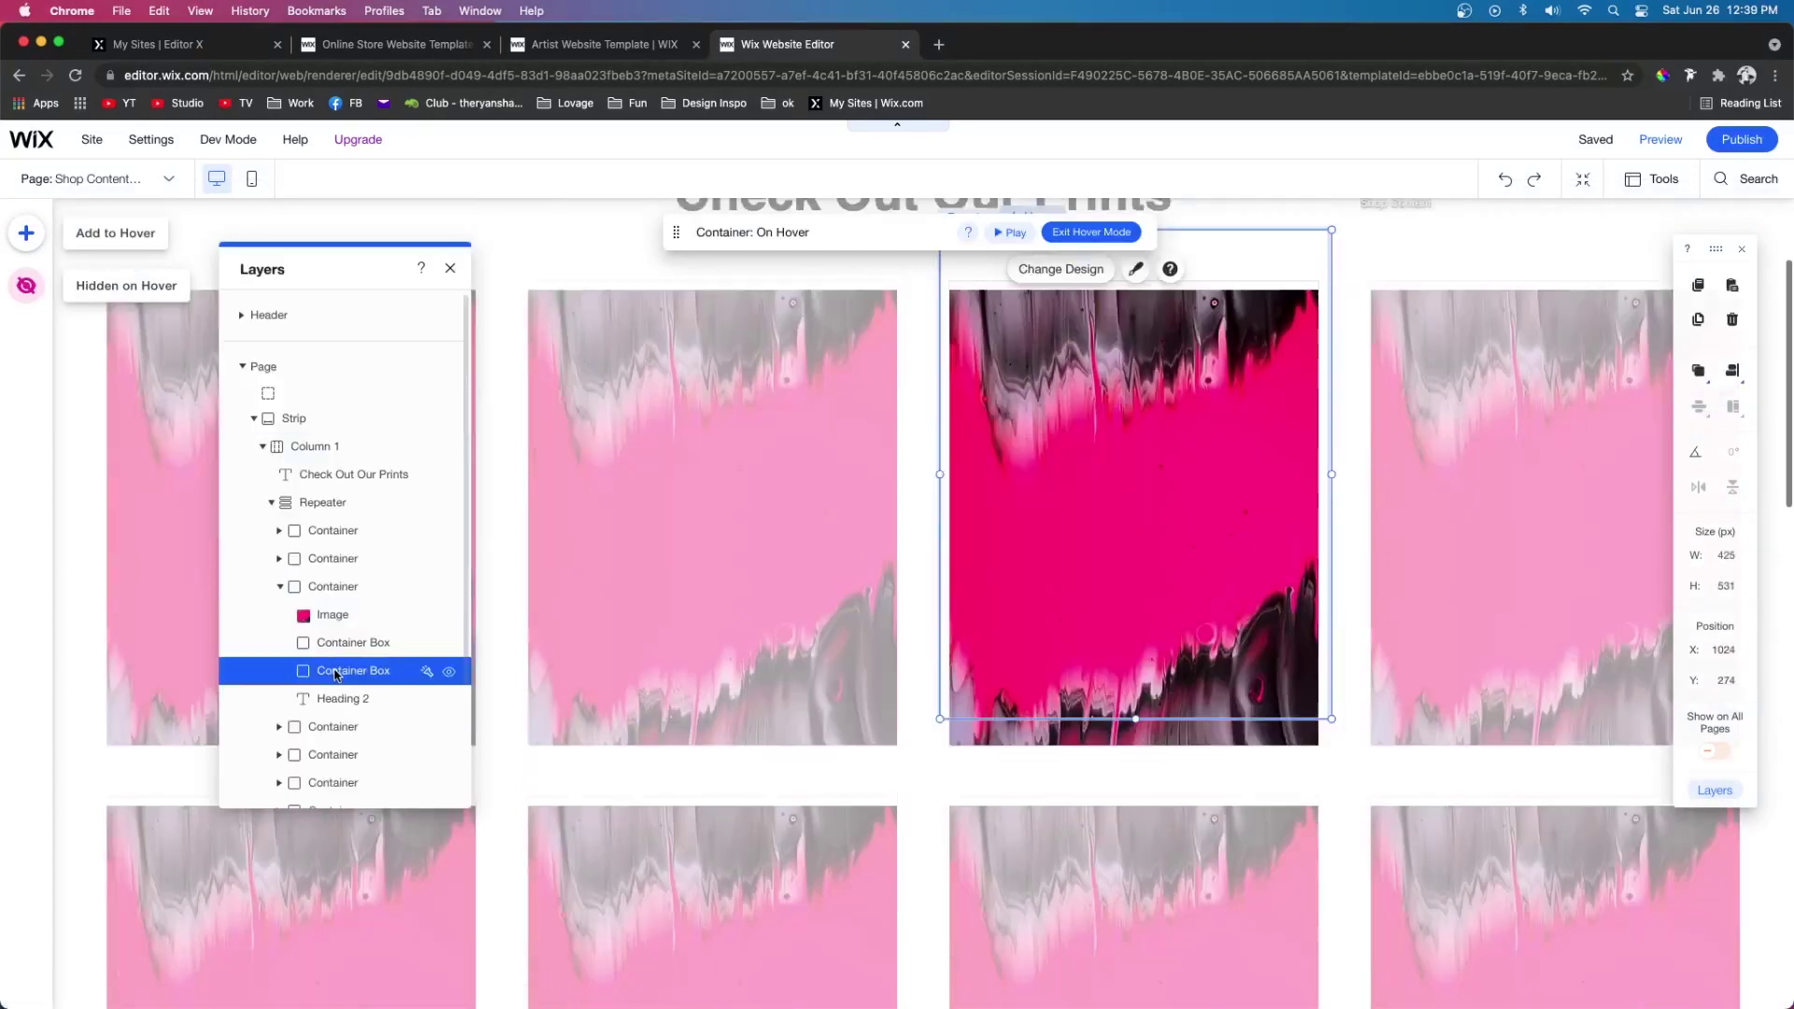
click(1152, 384)
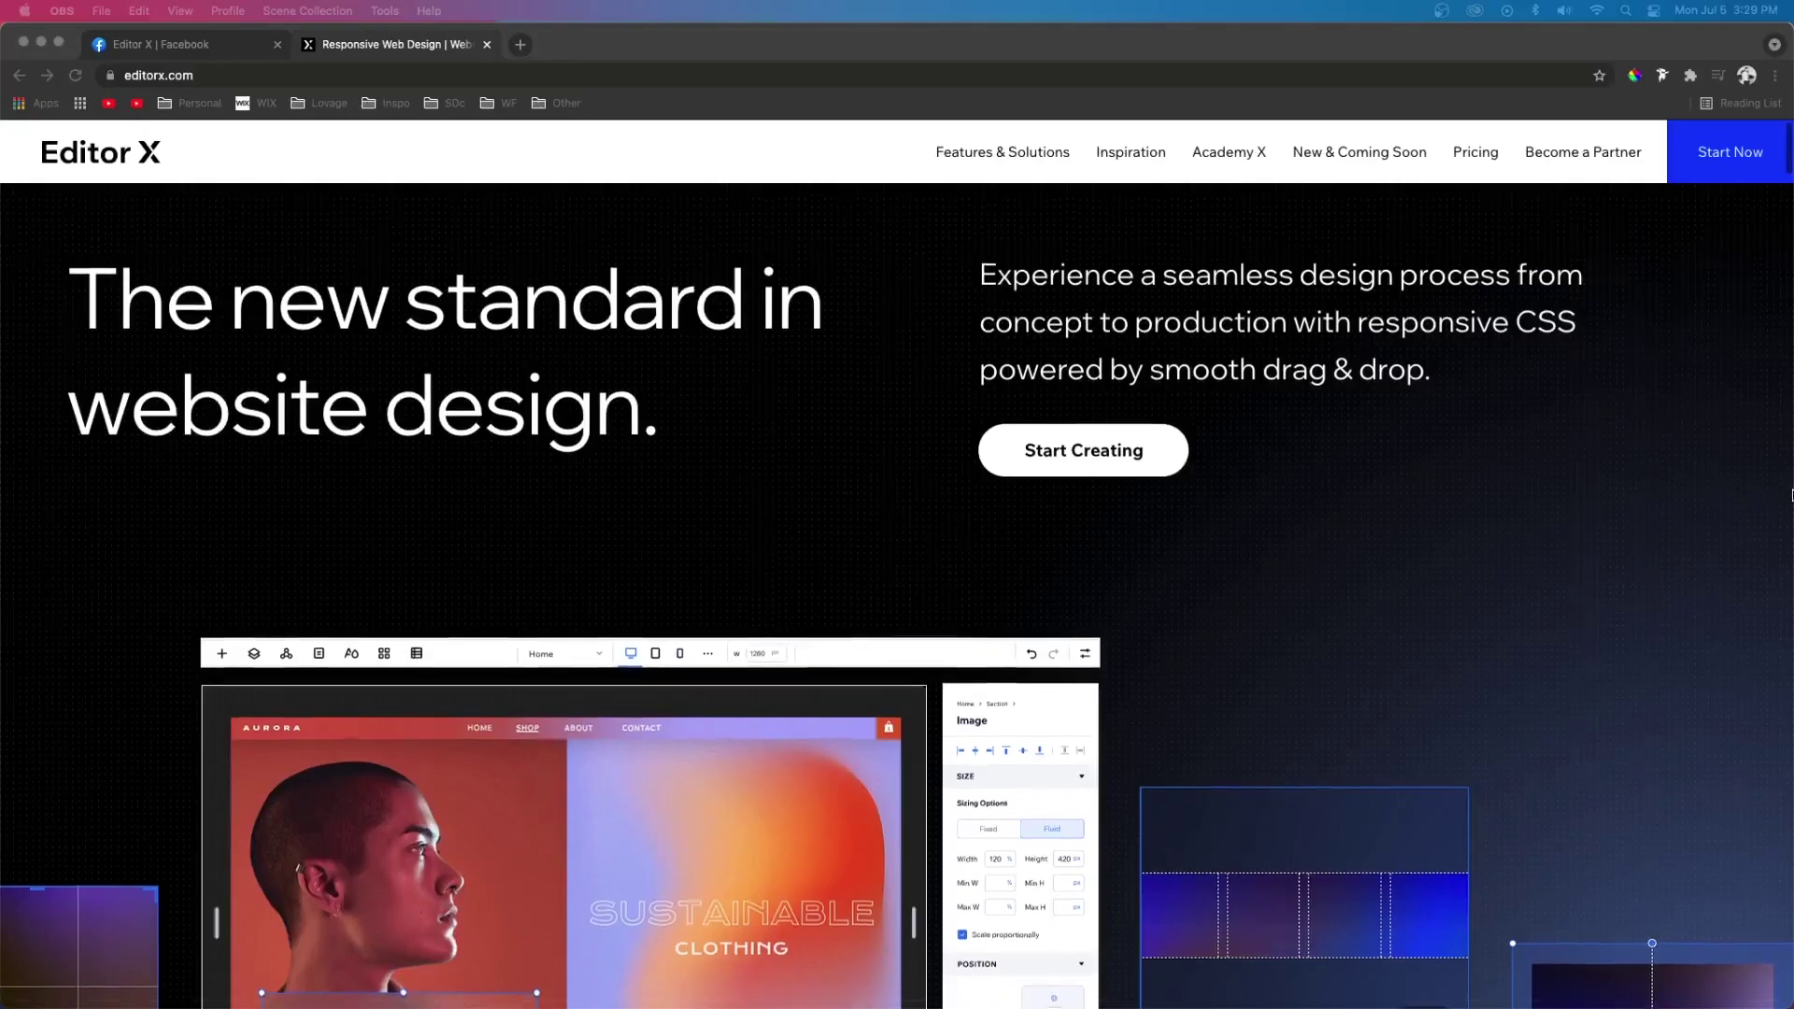
Step: Look through the Editor X home page, from the design features down to the showcased projects
scroll(1791, 495, down, 5)
scroll(1791, 496, down, 10)
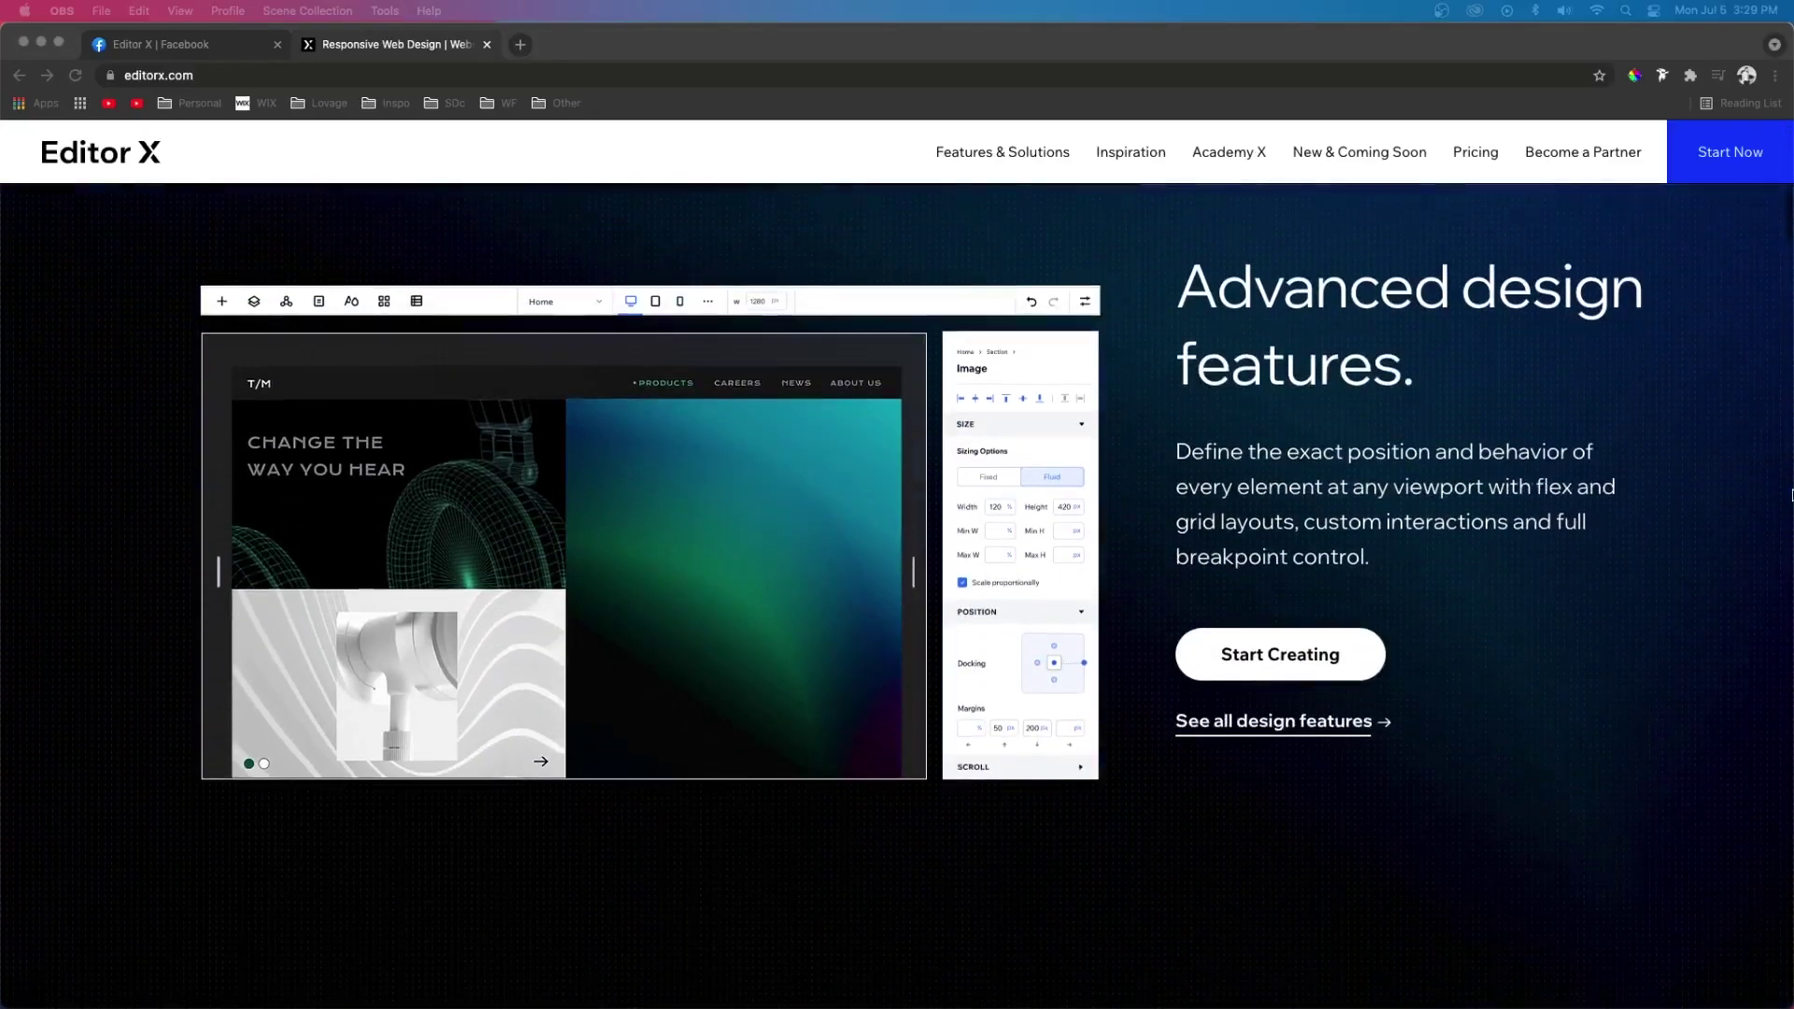
scroll(1791, 496, down, 10)
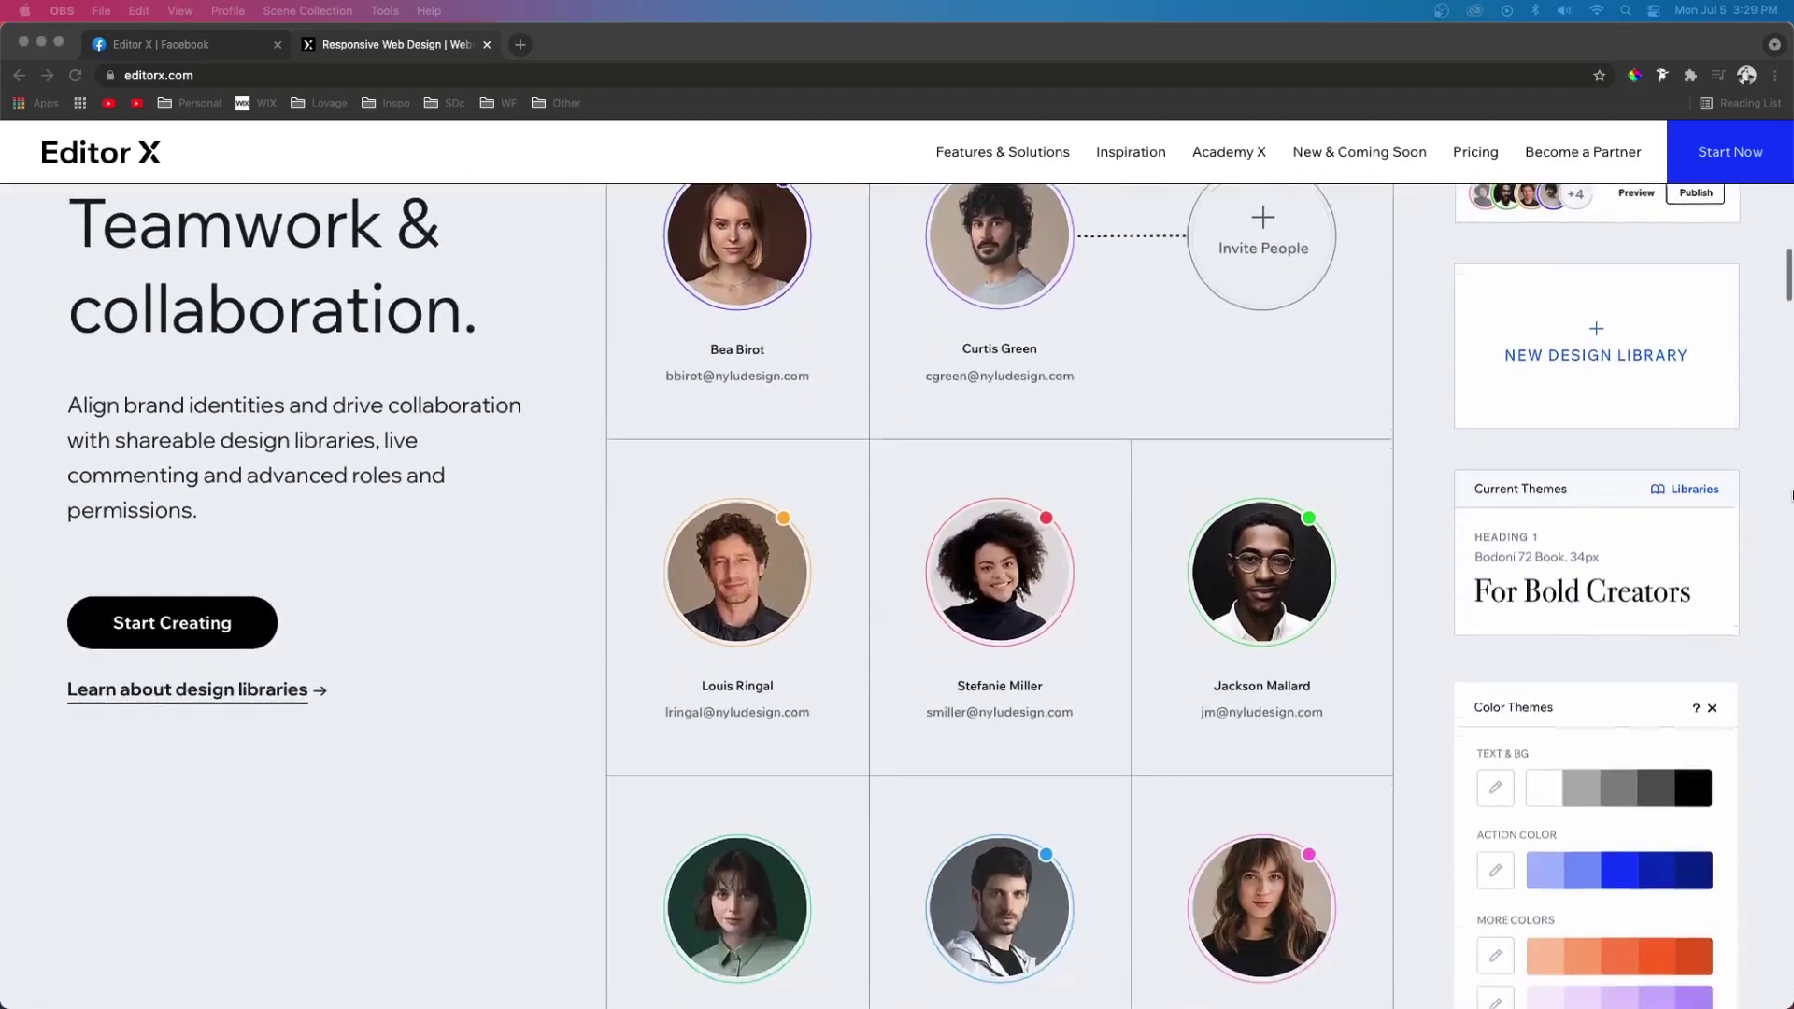
scroll(1791, 496, down, 10)
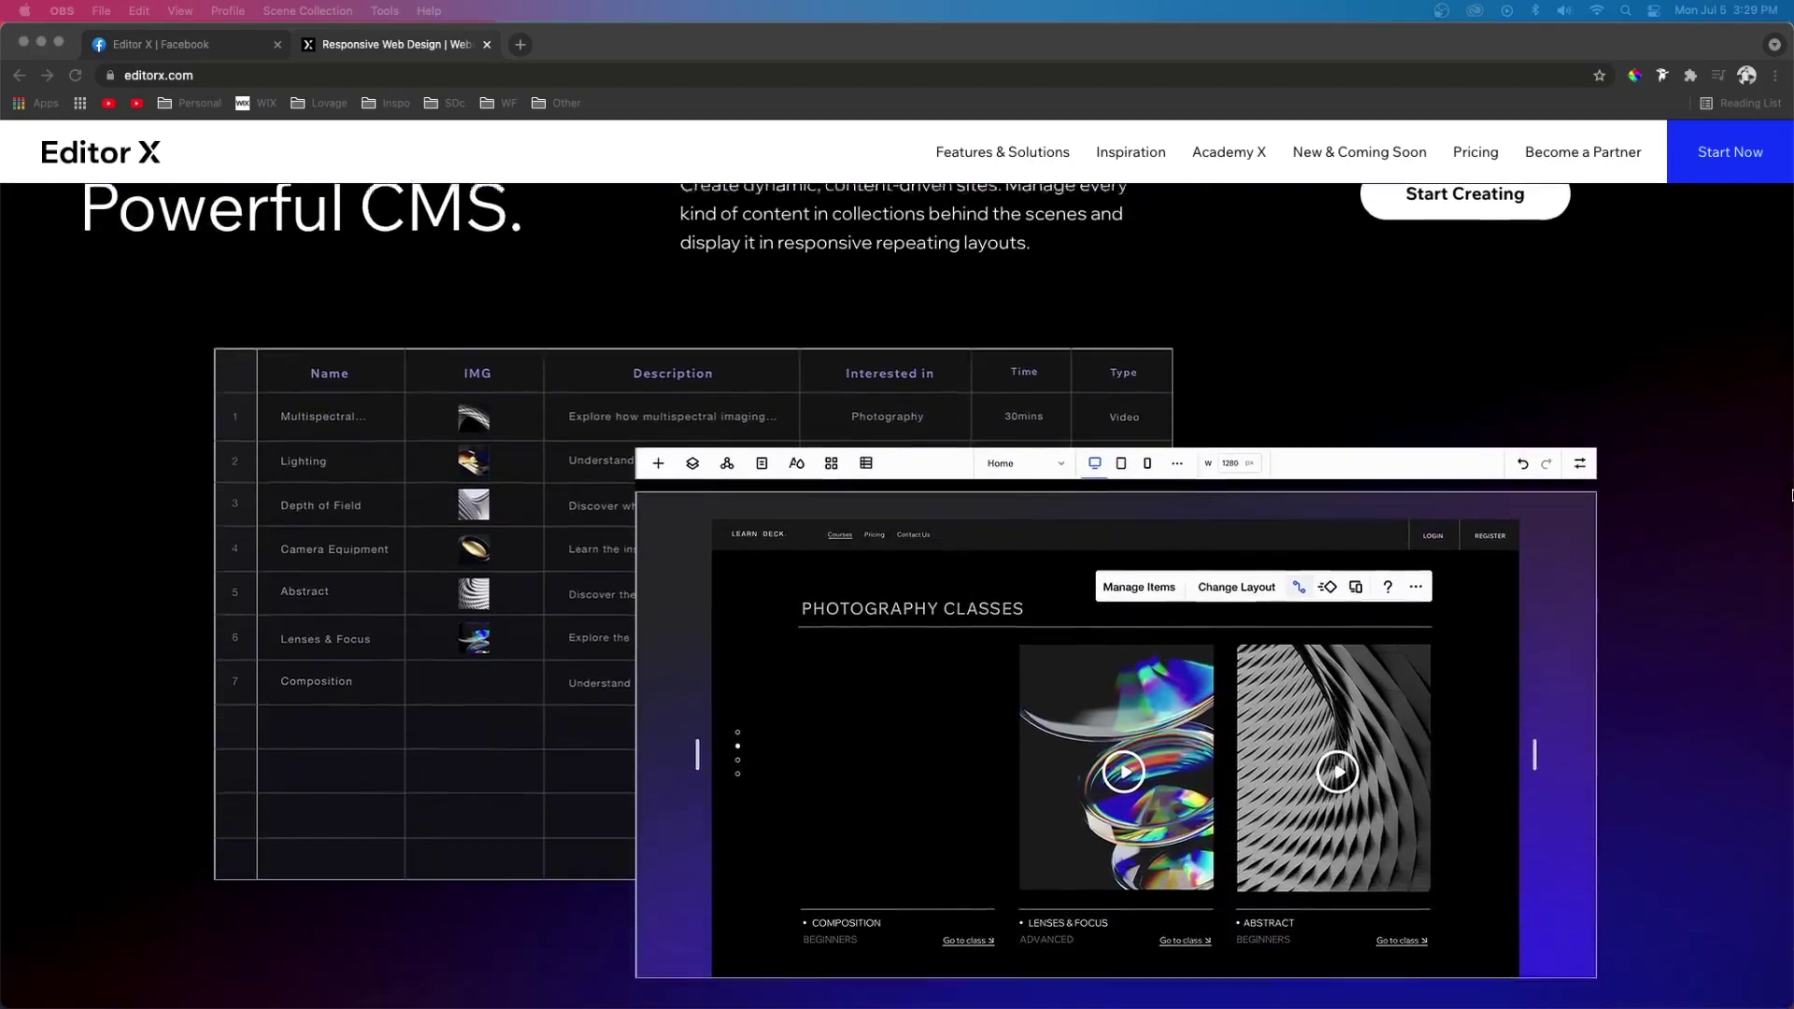
scroll(1791, 496, down, 10)
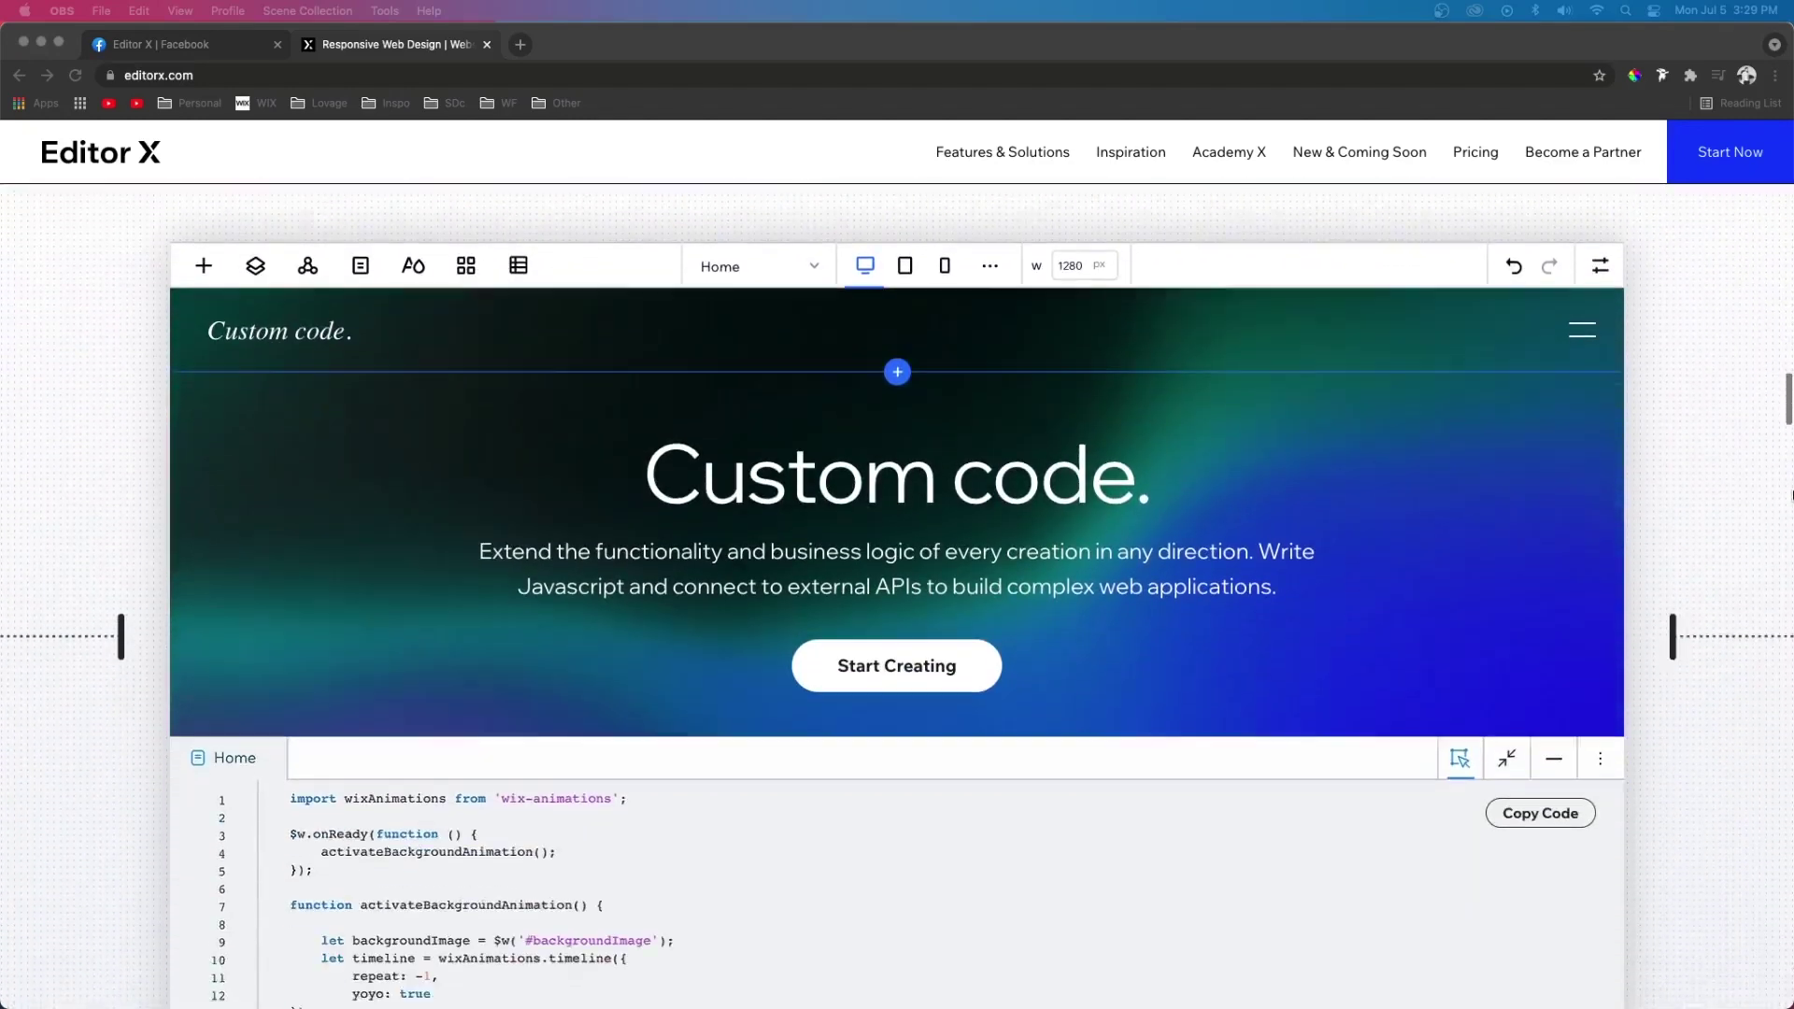
scroll(1791, 495, down, 10)
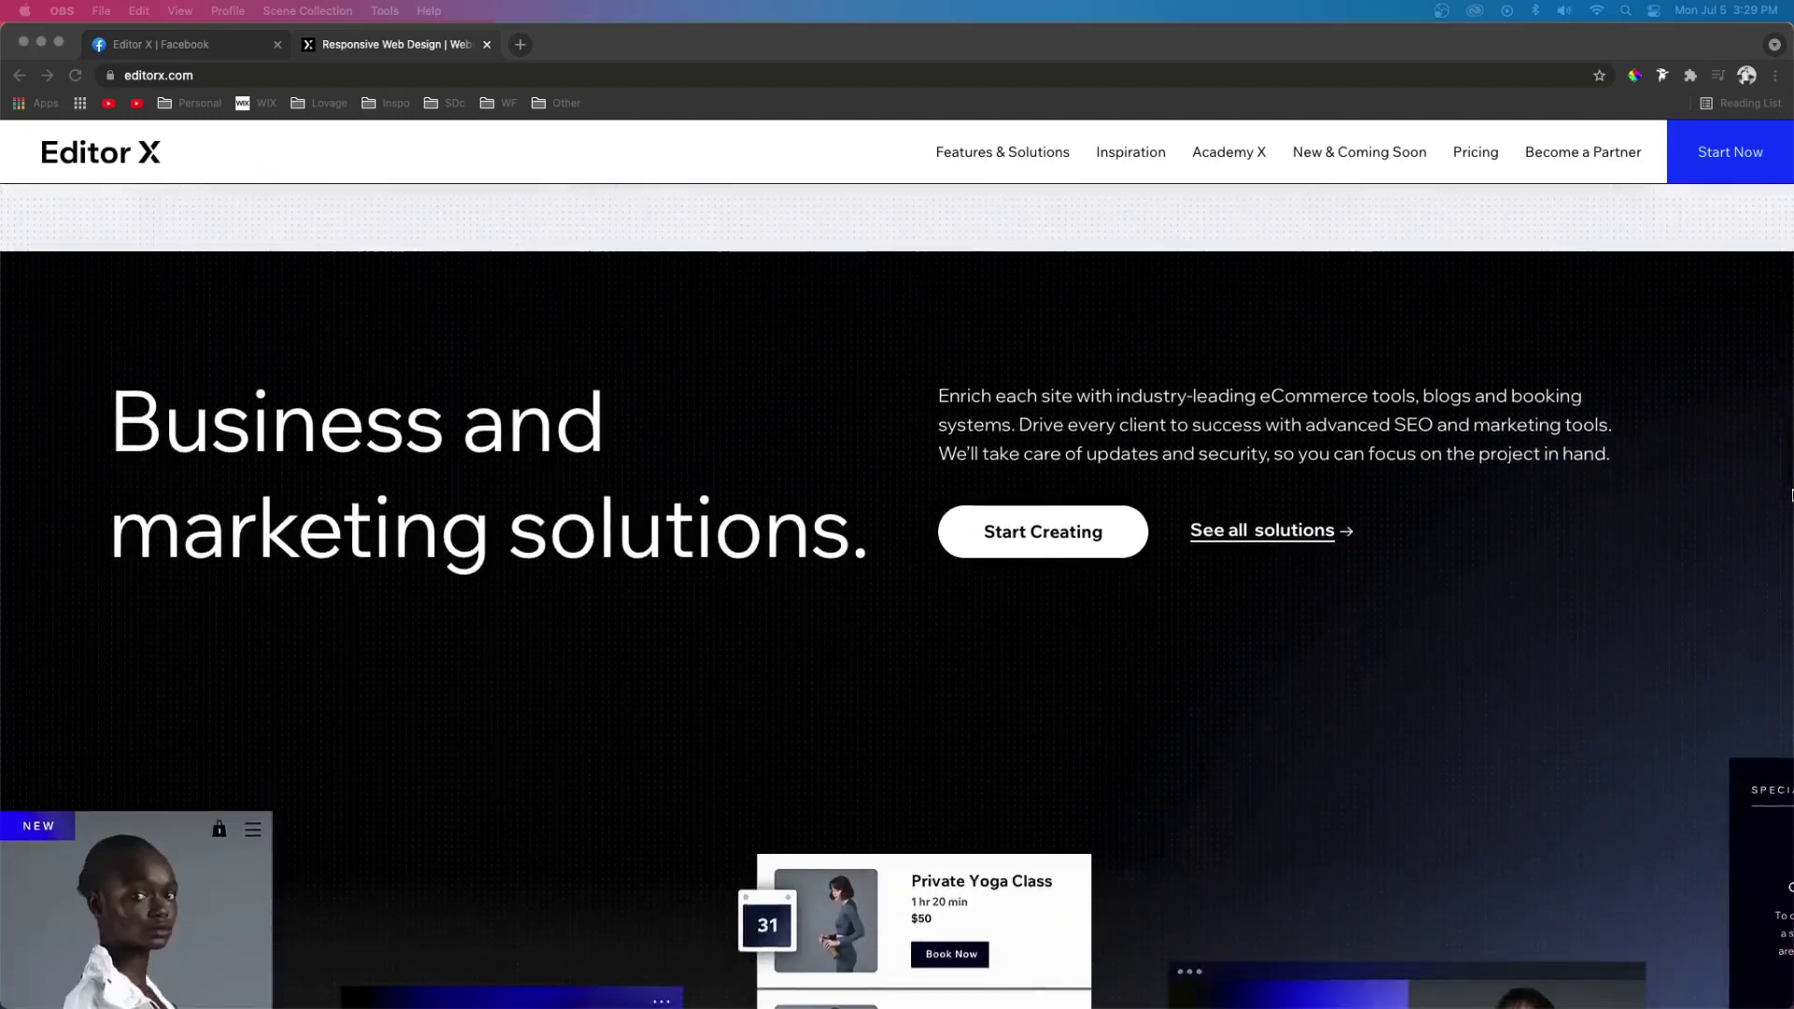
scroll(1792, 495, down, 10)
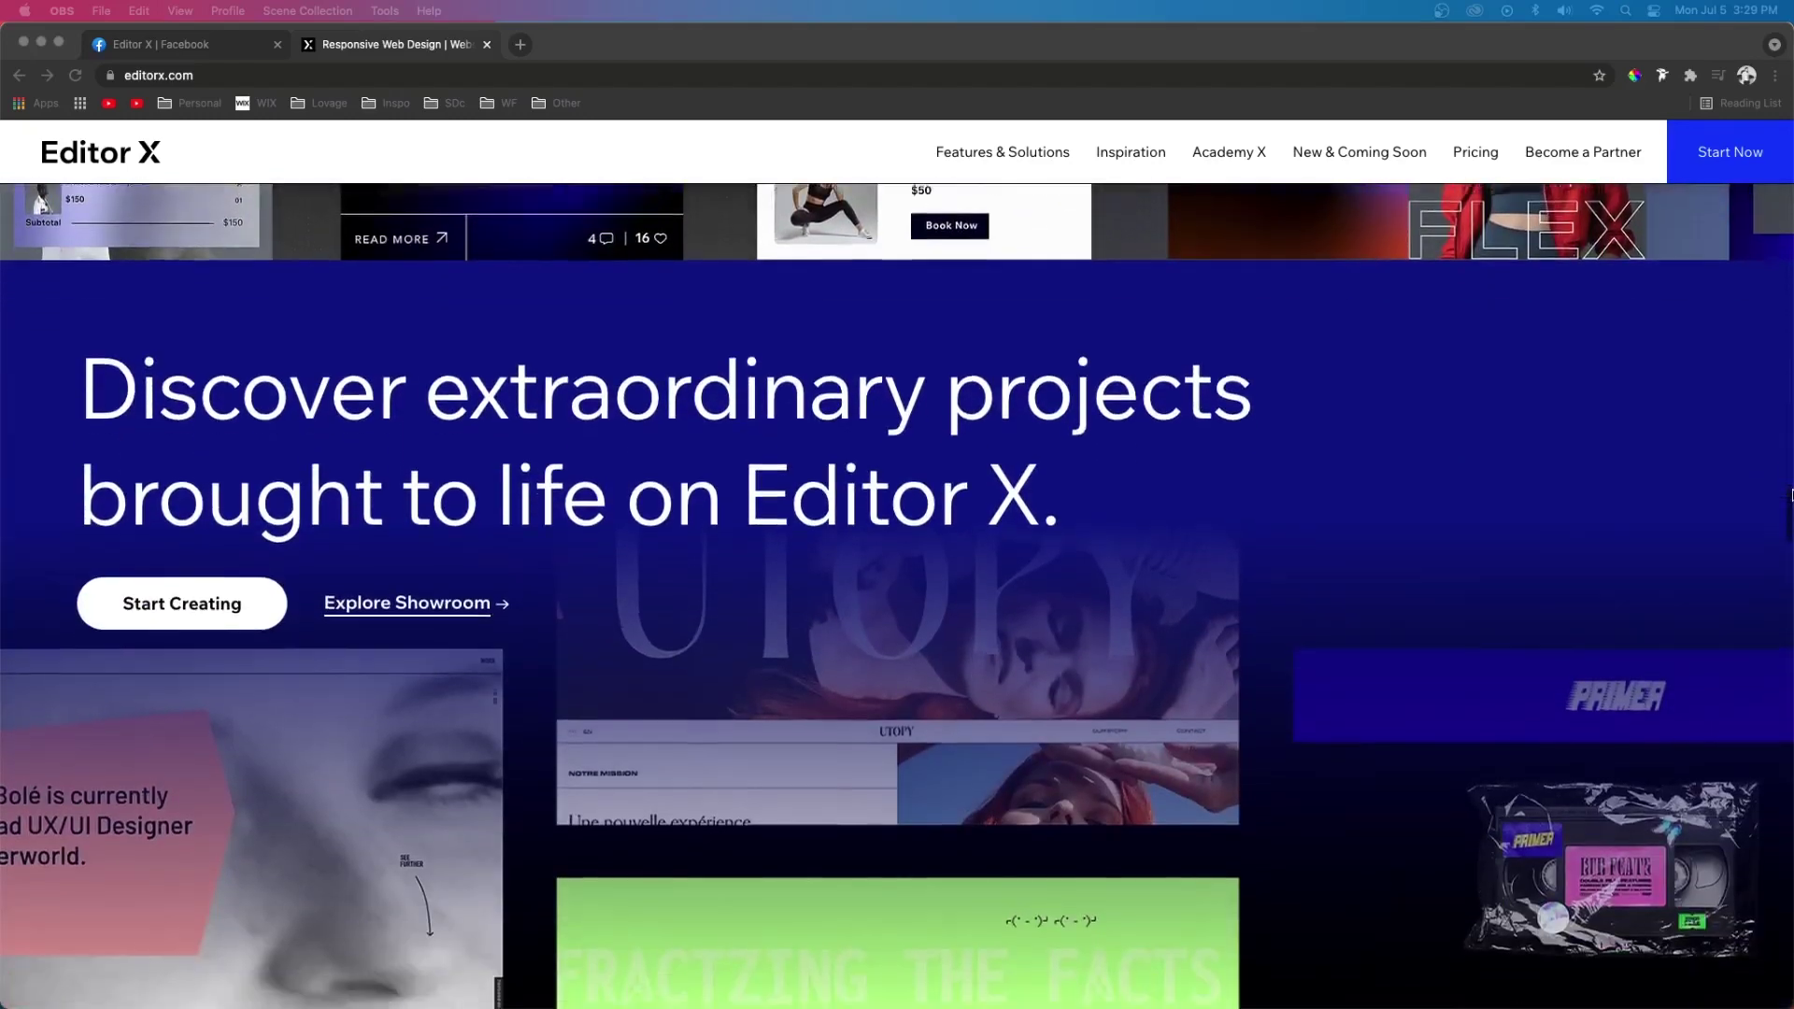
scroll(1791, 495, down, 10)
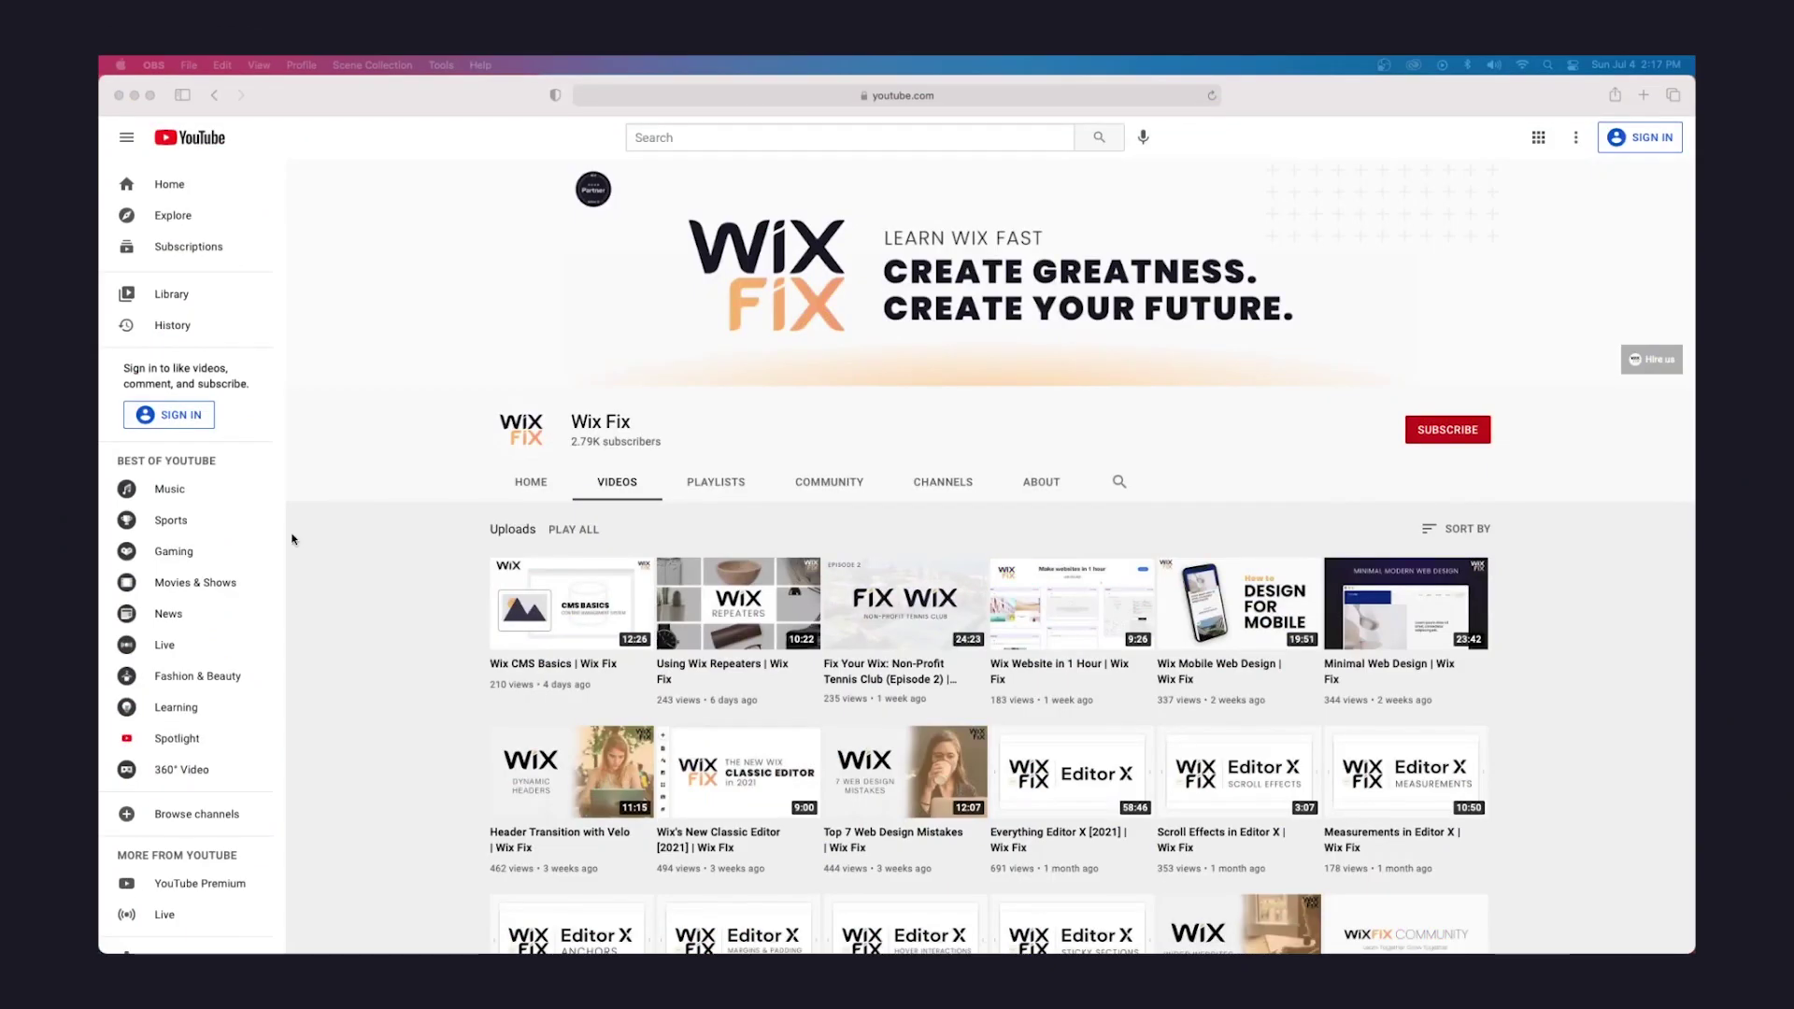
Step: Browse the uploaded videos on the Wix Fix YouTube channel
scroll(292, 539, down, 4)
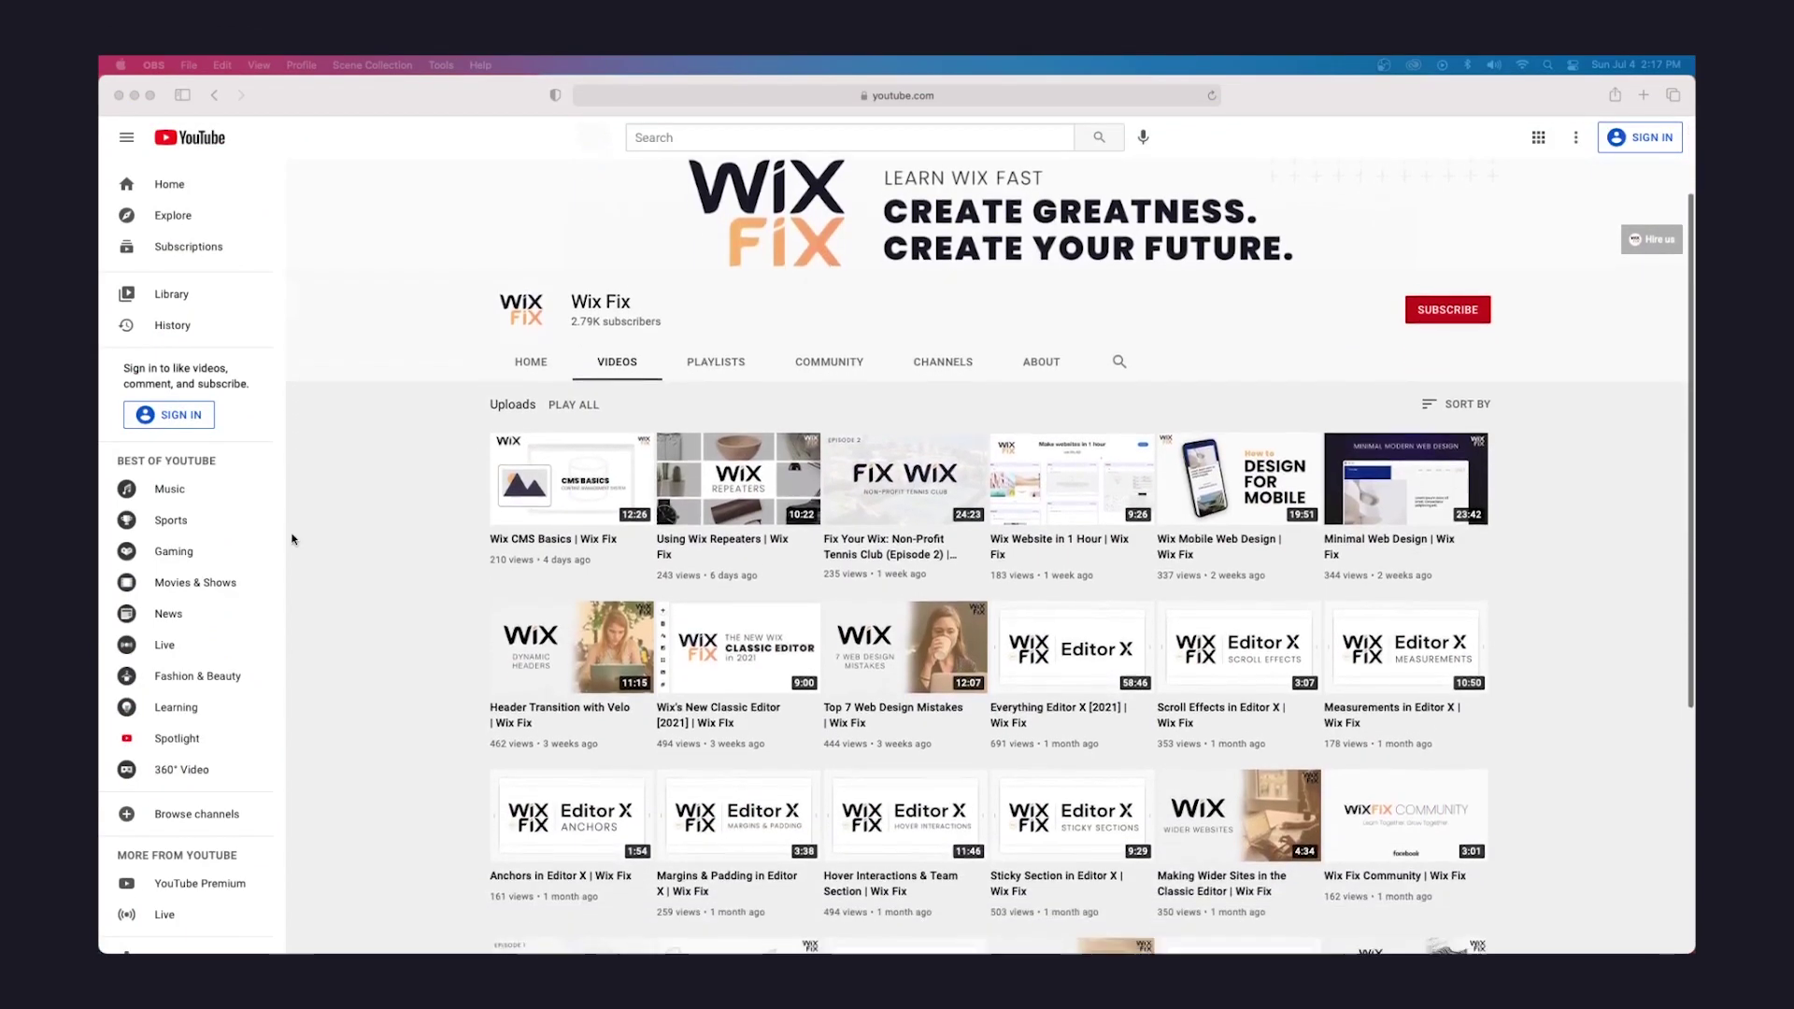
scroll(292, 539, down, 5)
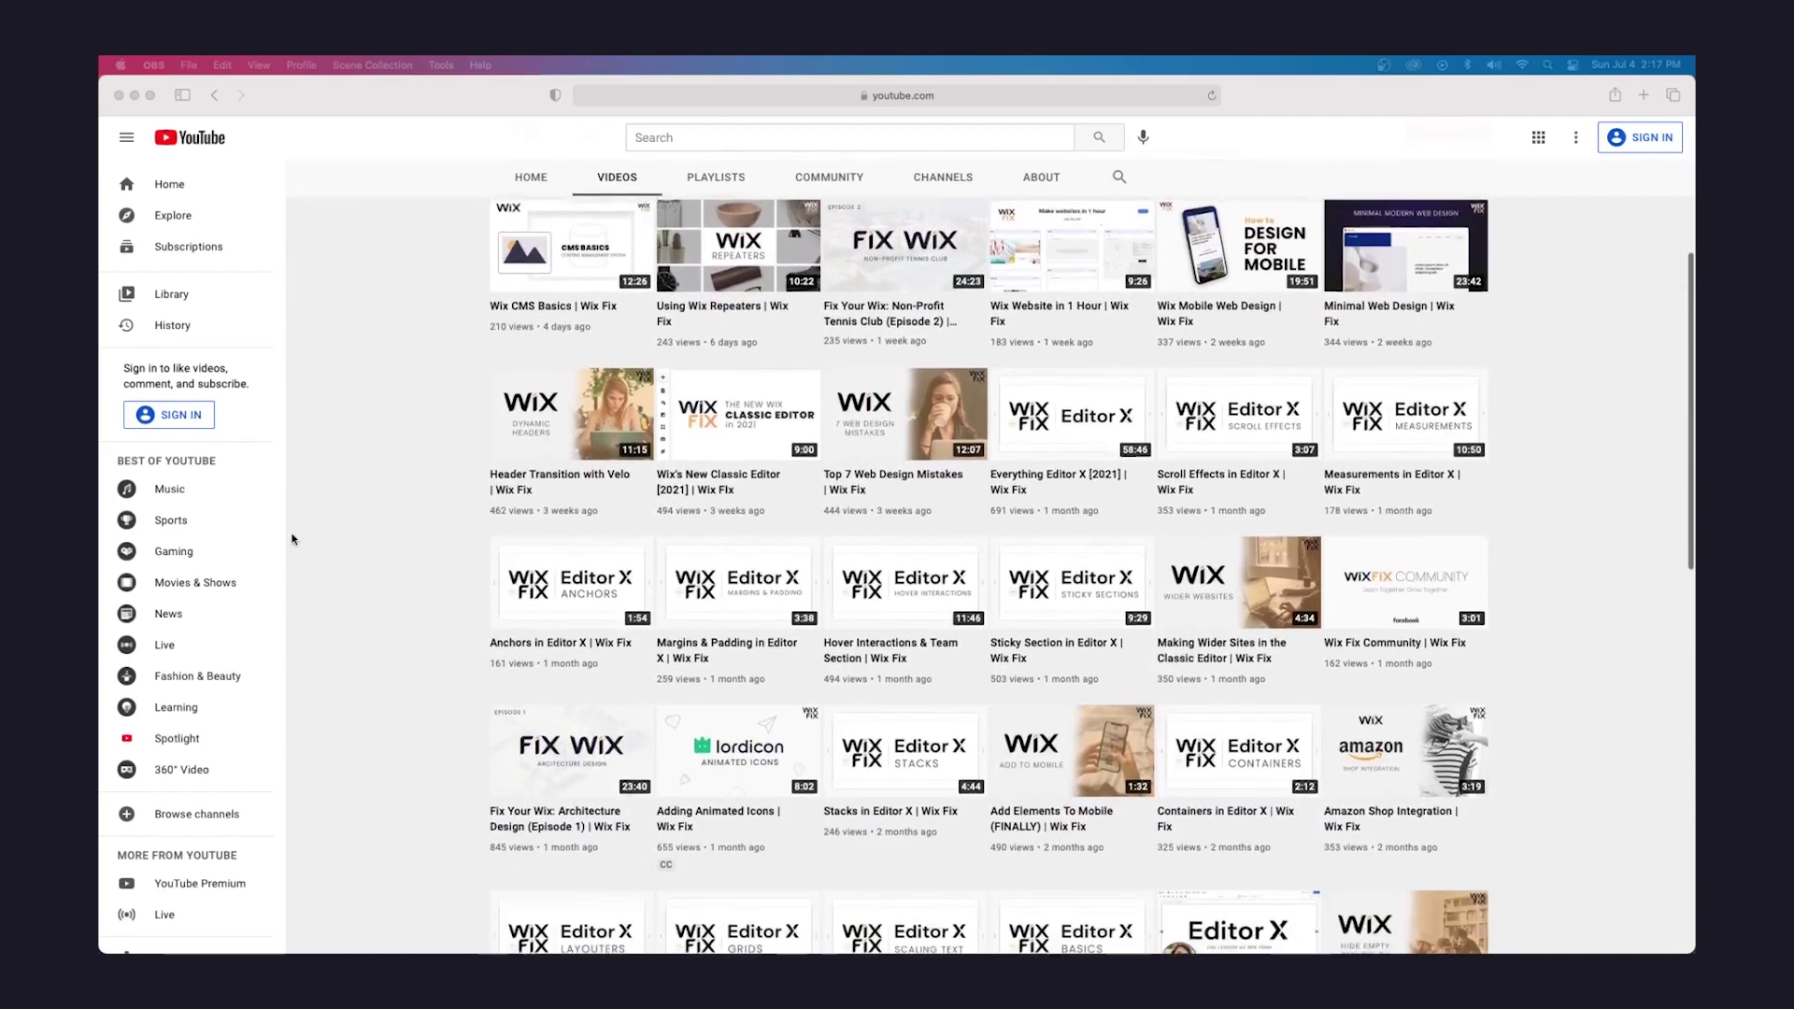
scroll(291, 539, down, 5)
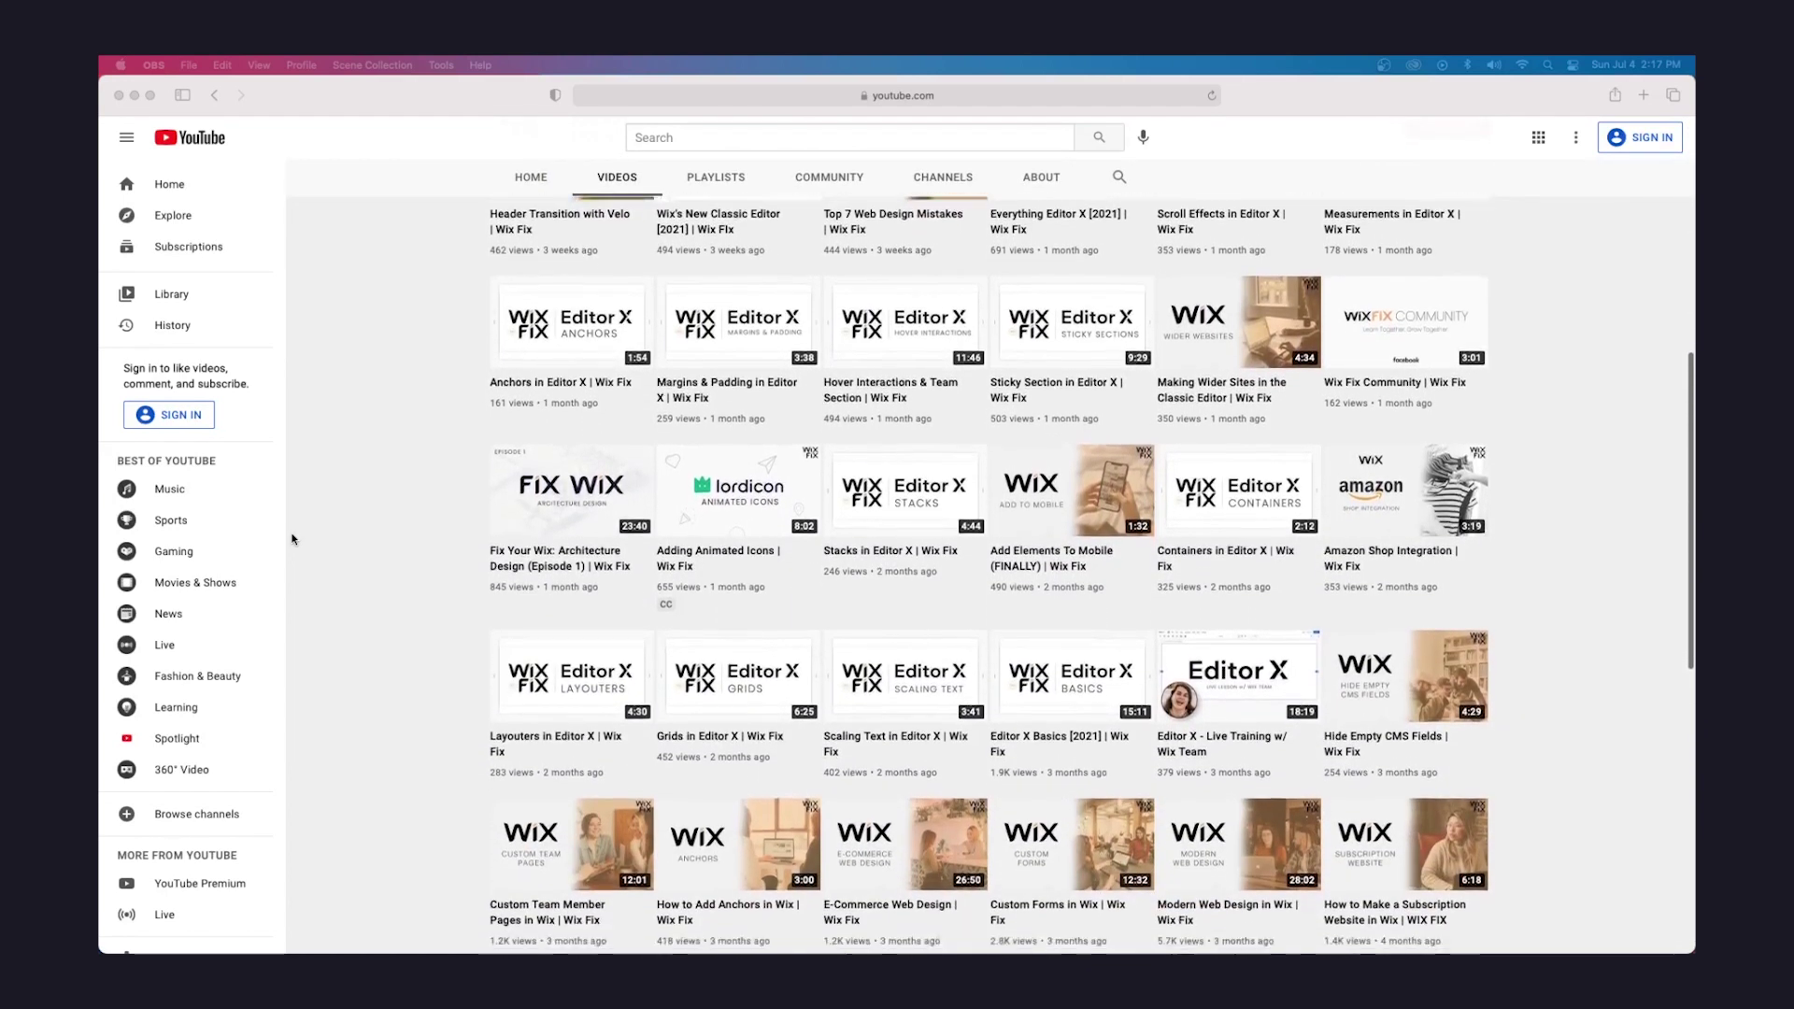
scroll(292, 539, down, 7)
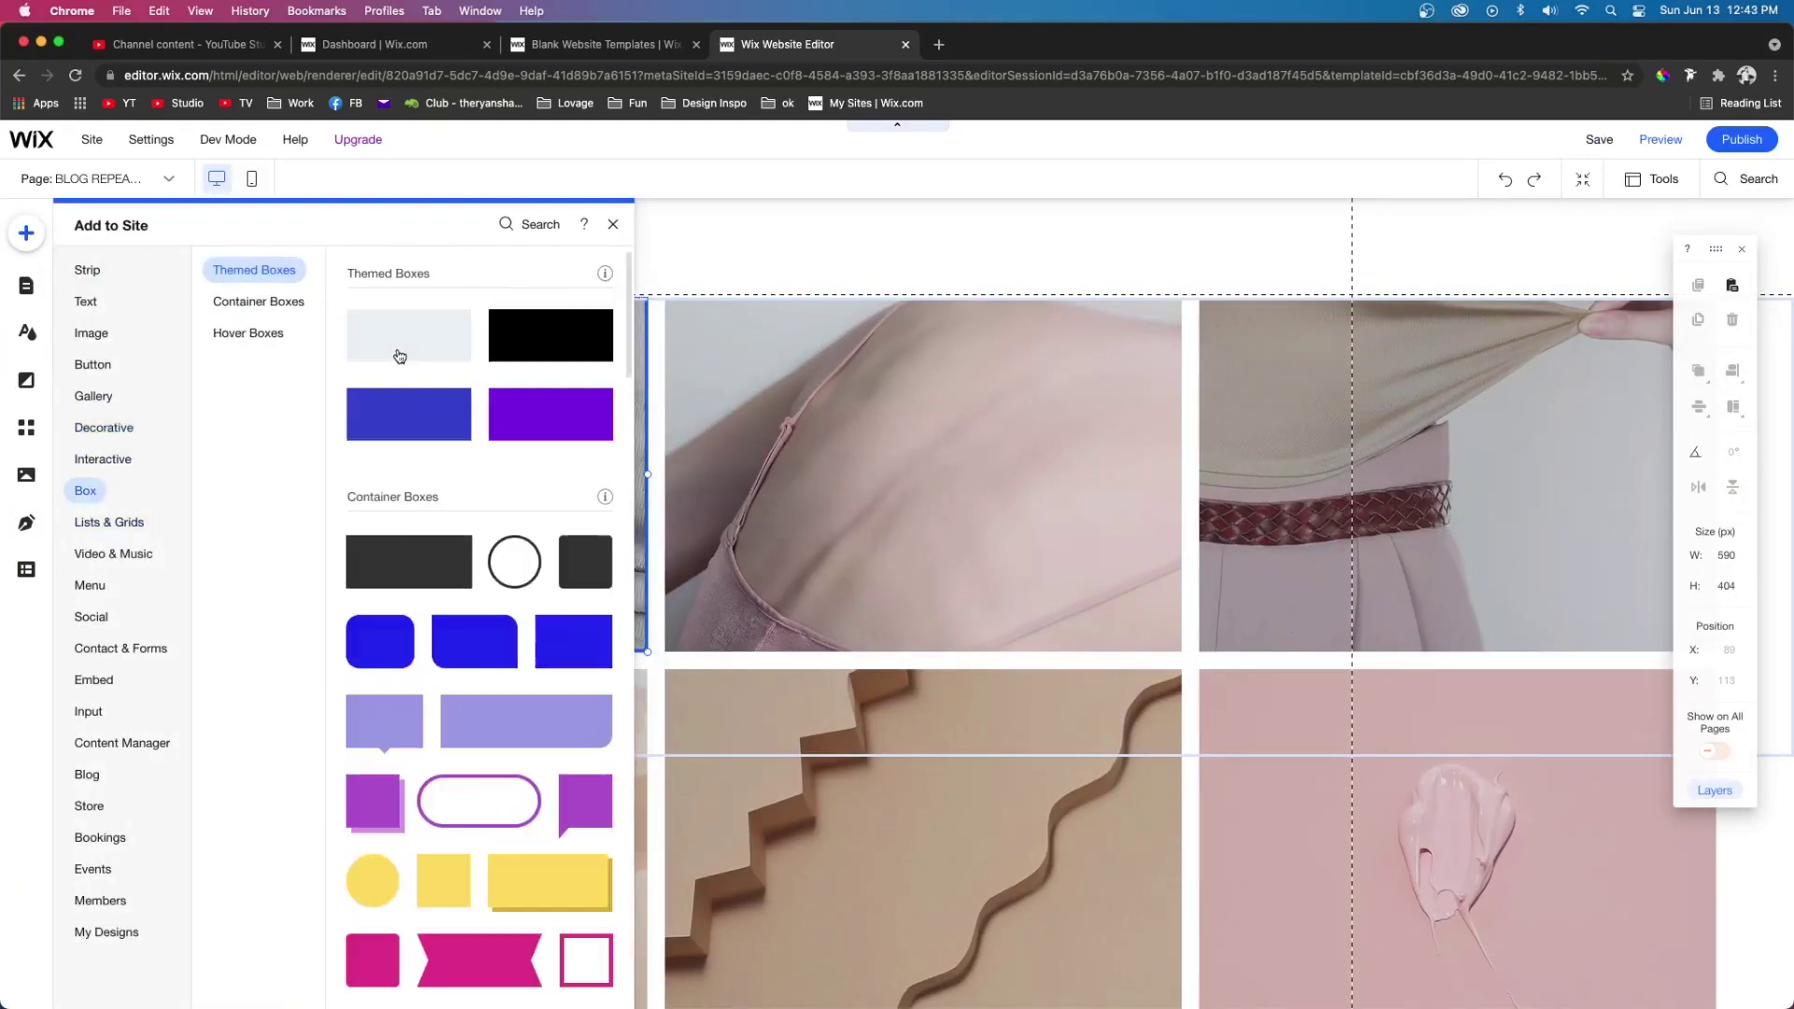
Step: Add a Heading 5 text to the white box in the middle repeater item and preview the blog repeater page
click(85, 301)
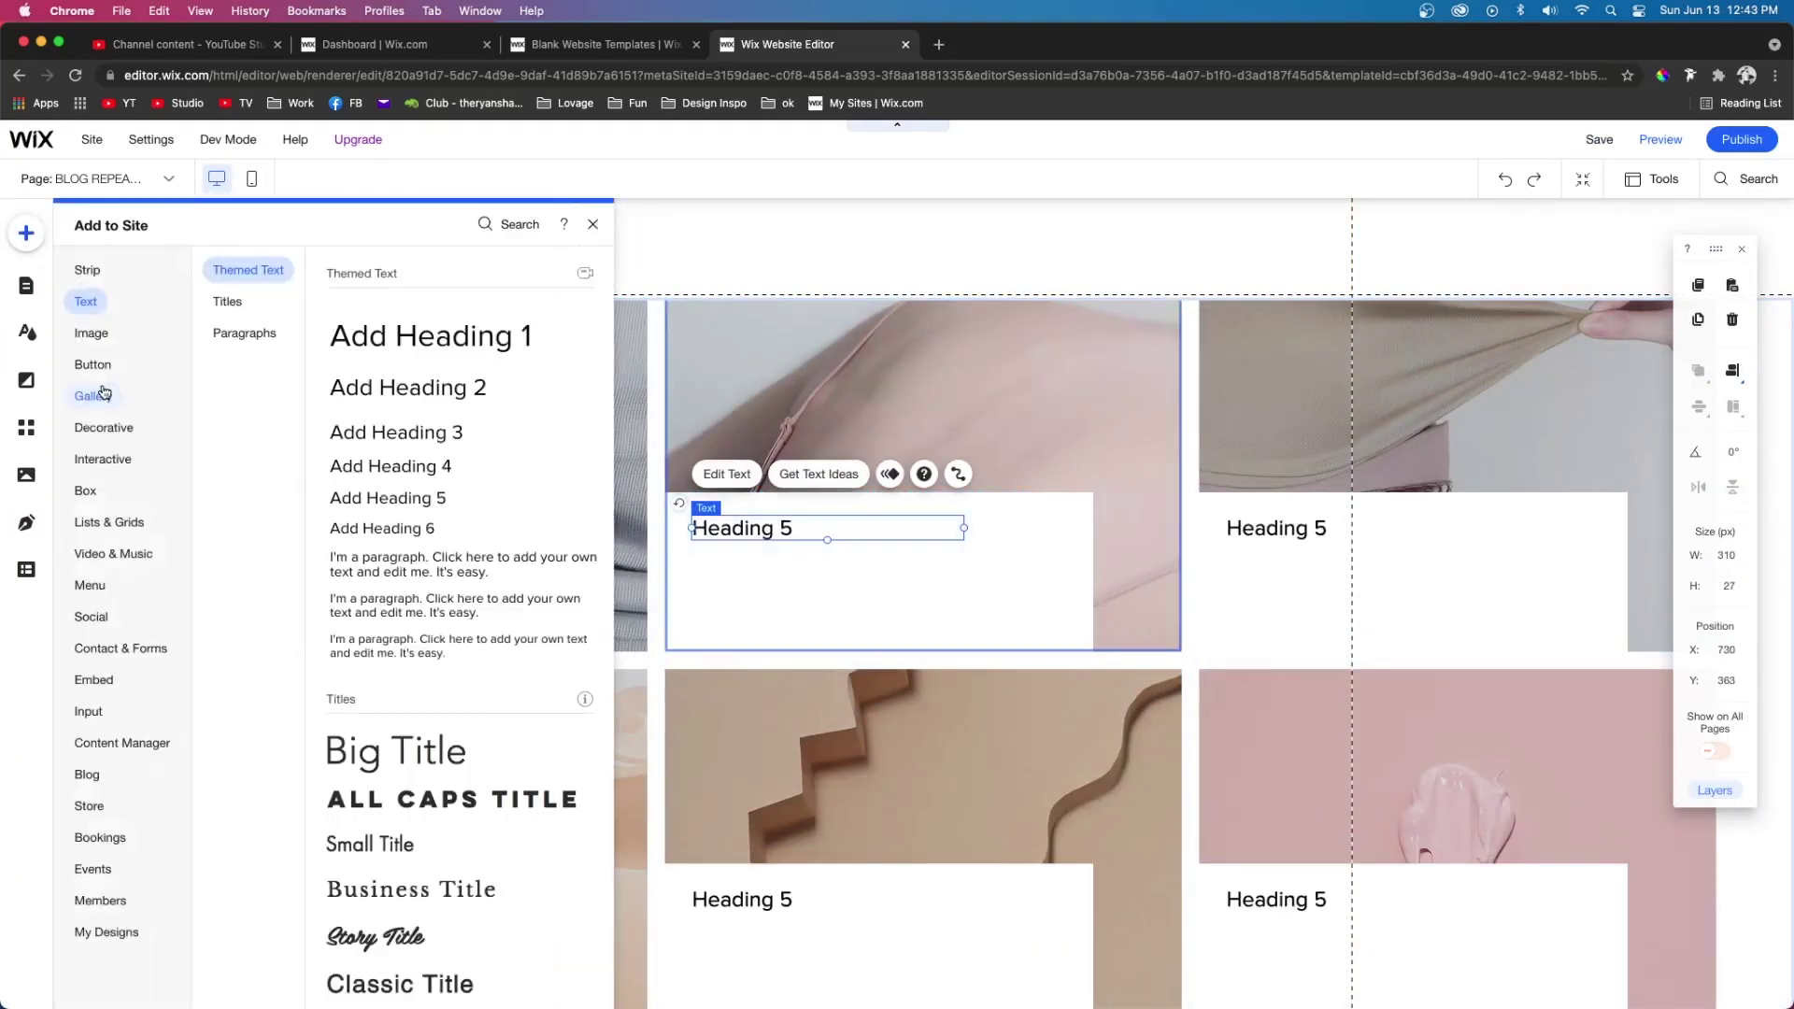
click(1153, 581)
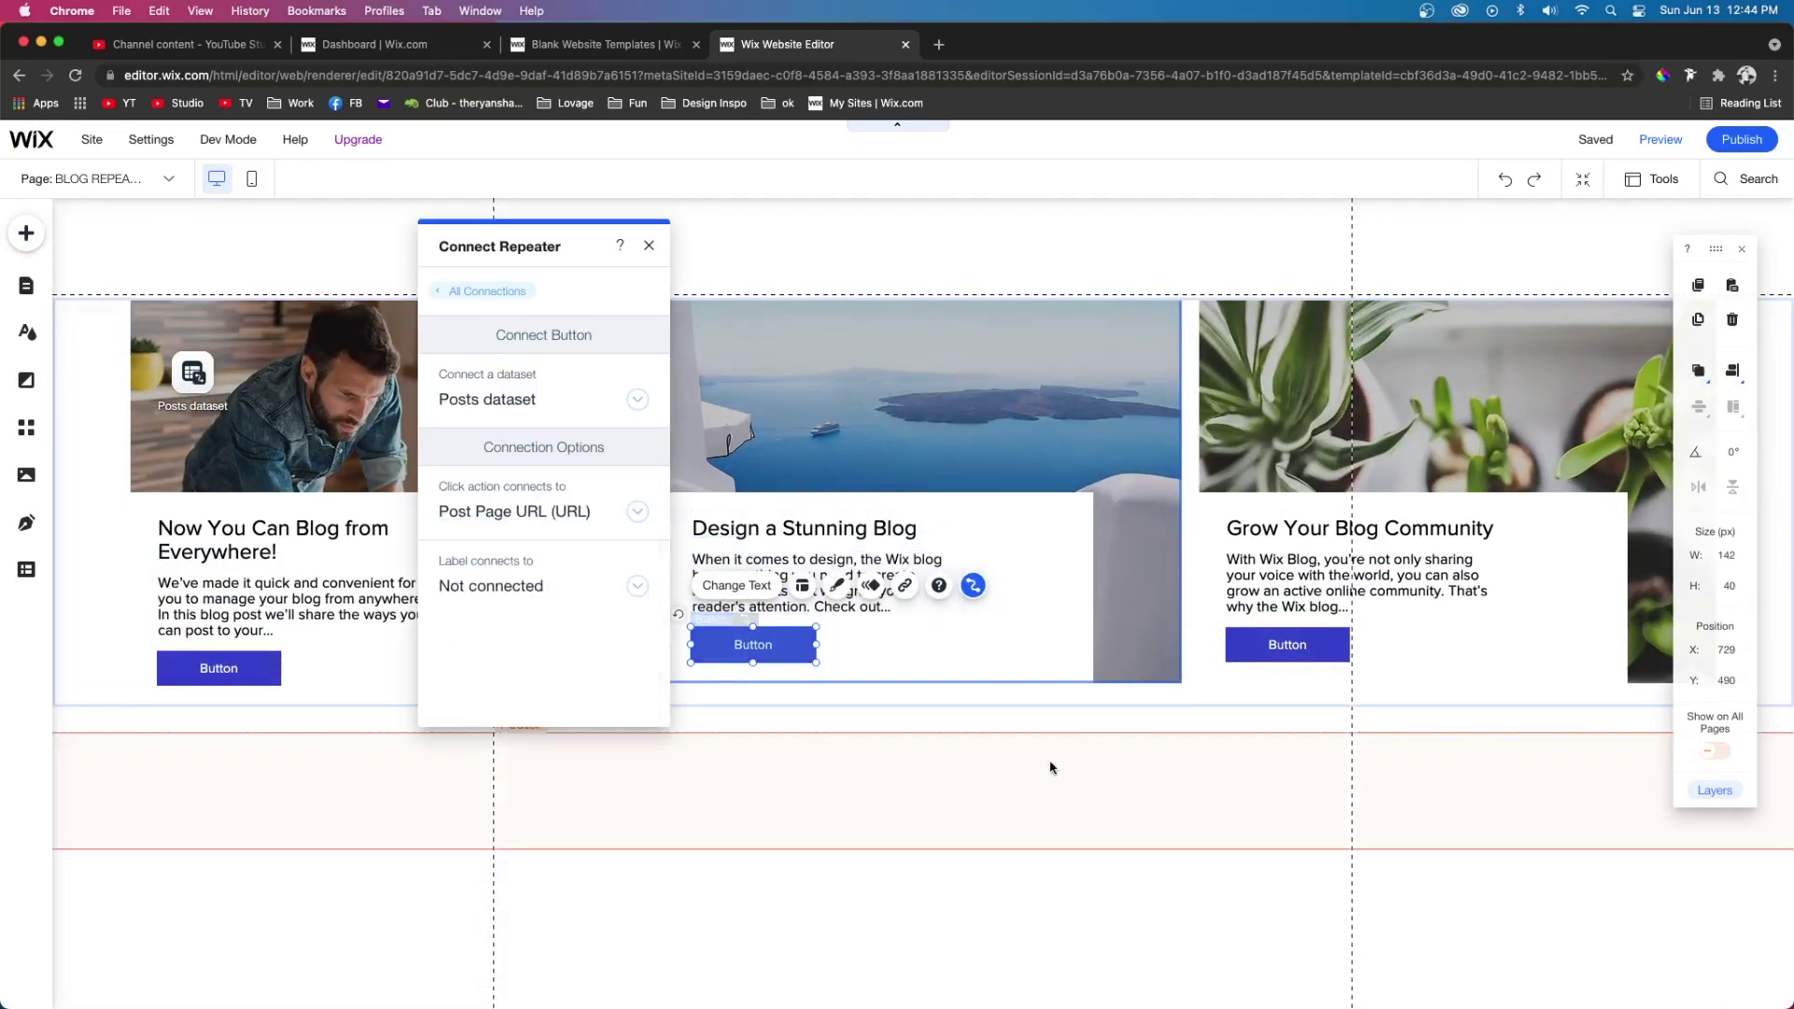
click(1668, 138)
click(1668, 138)
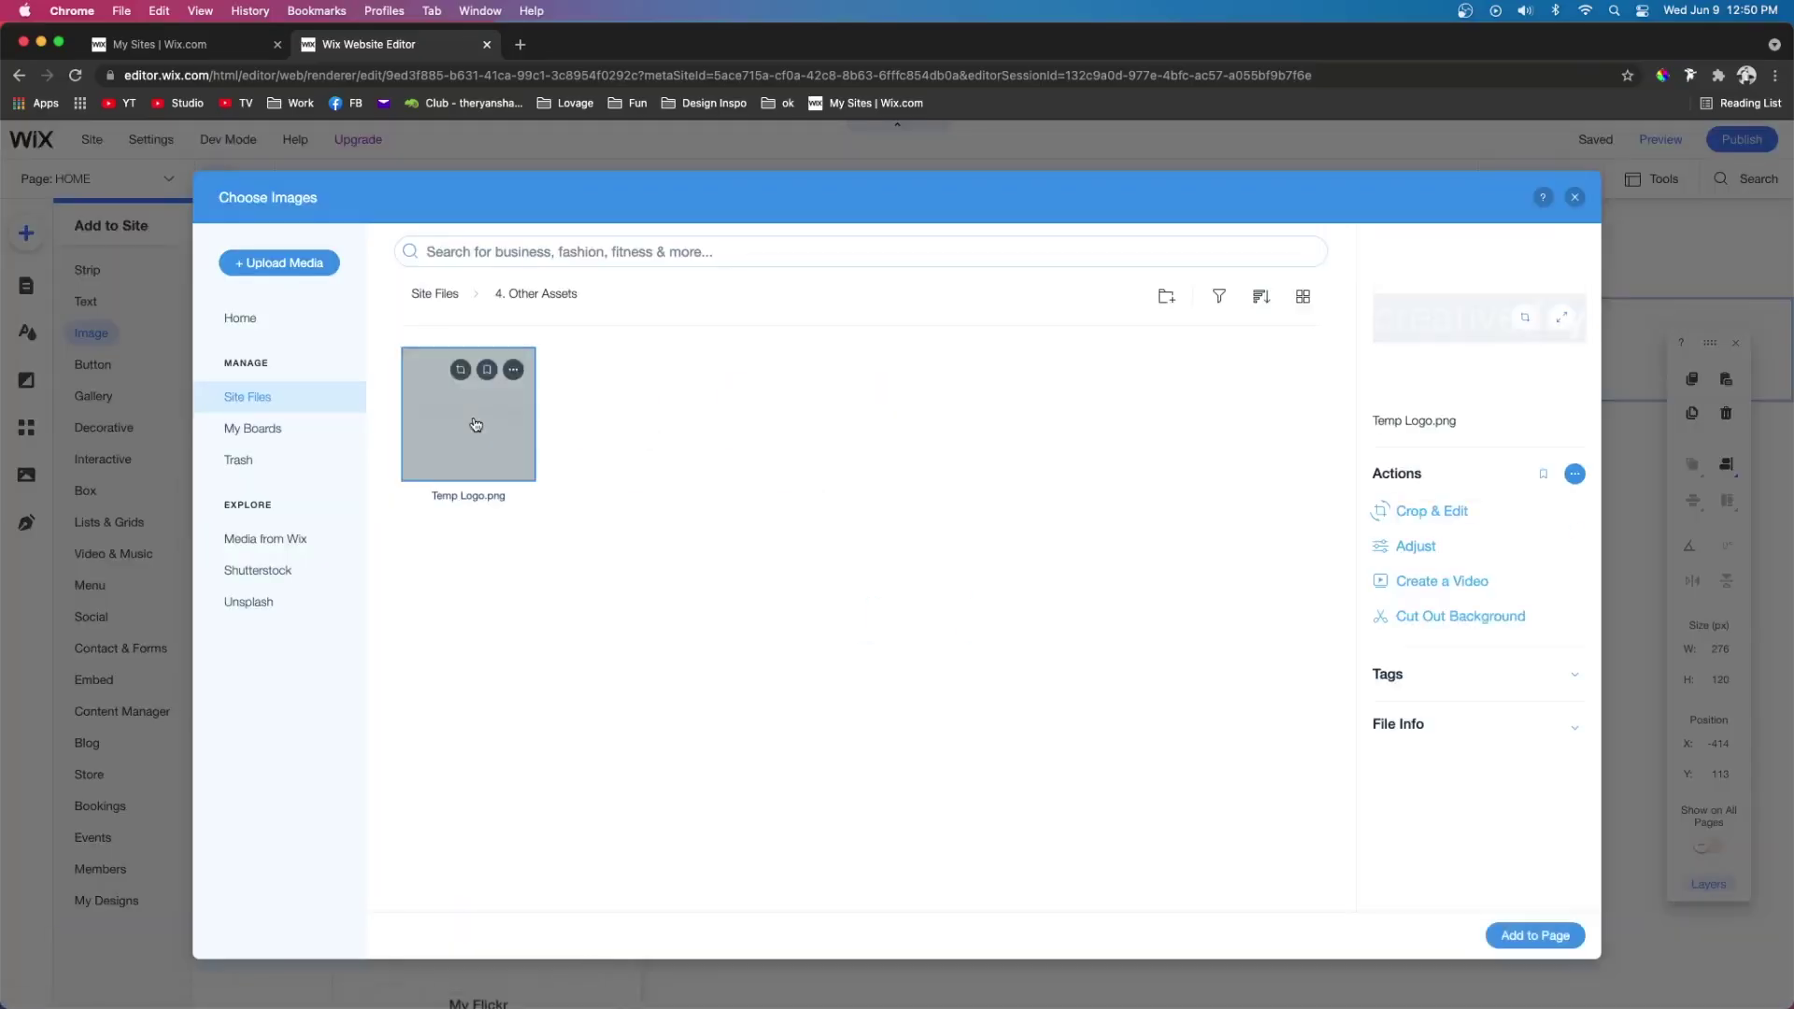
Step: Add Temp Logo.png from the site files to the page and shift it toward the header's left end
click(1526, 928)
drag(372, 401, 303, 401)
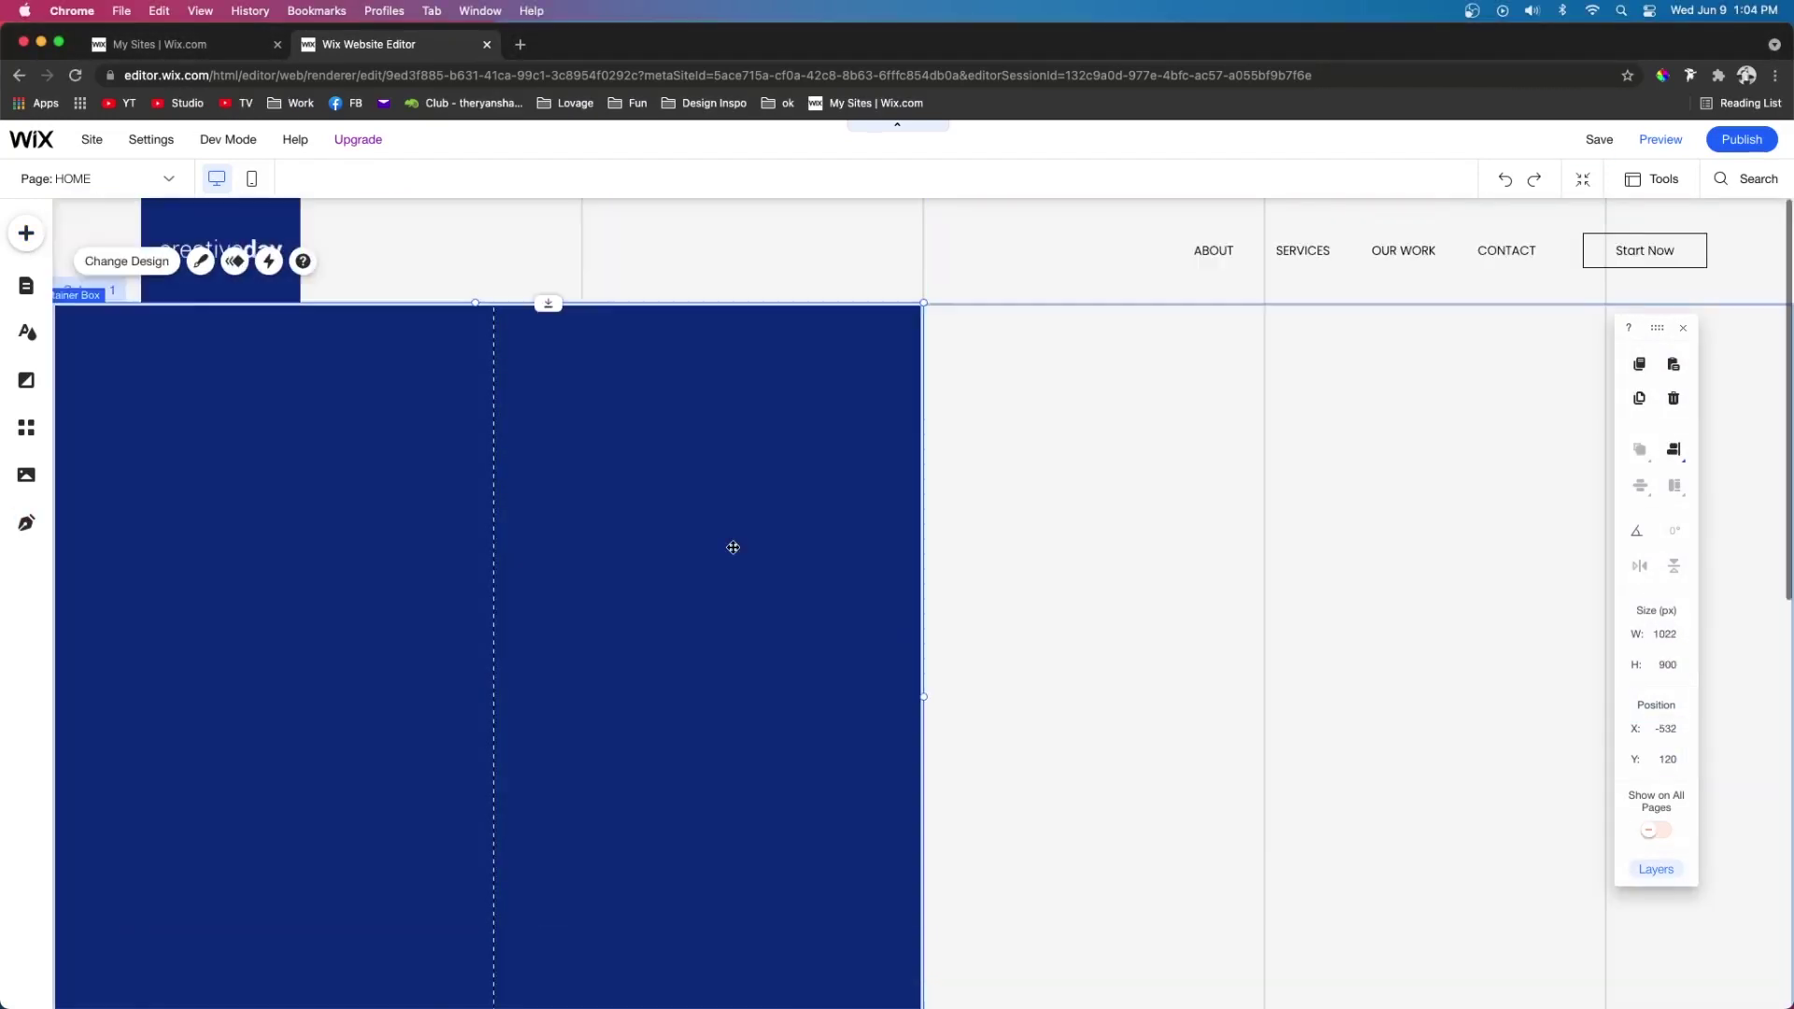
click(1248, 663)
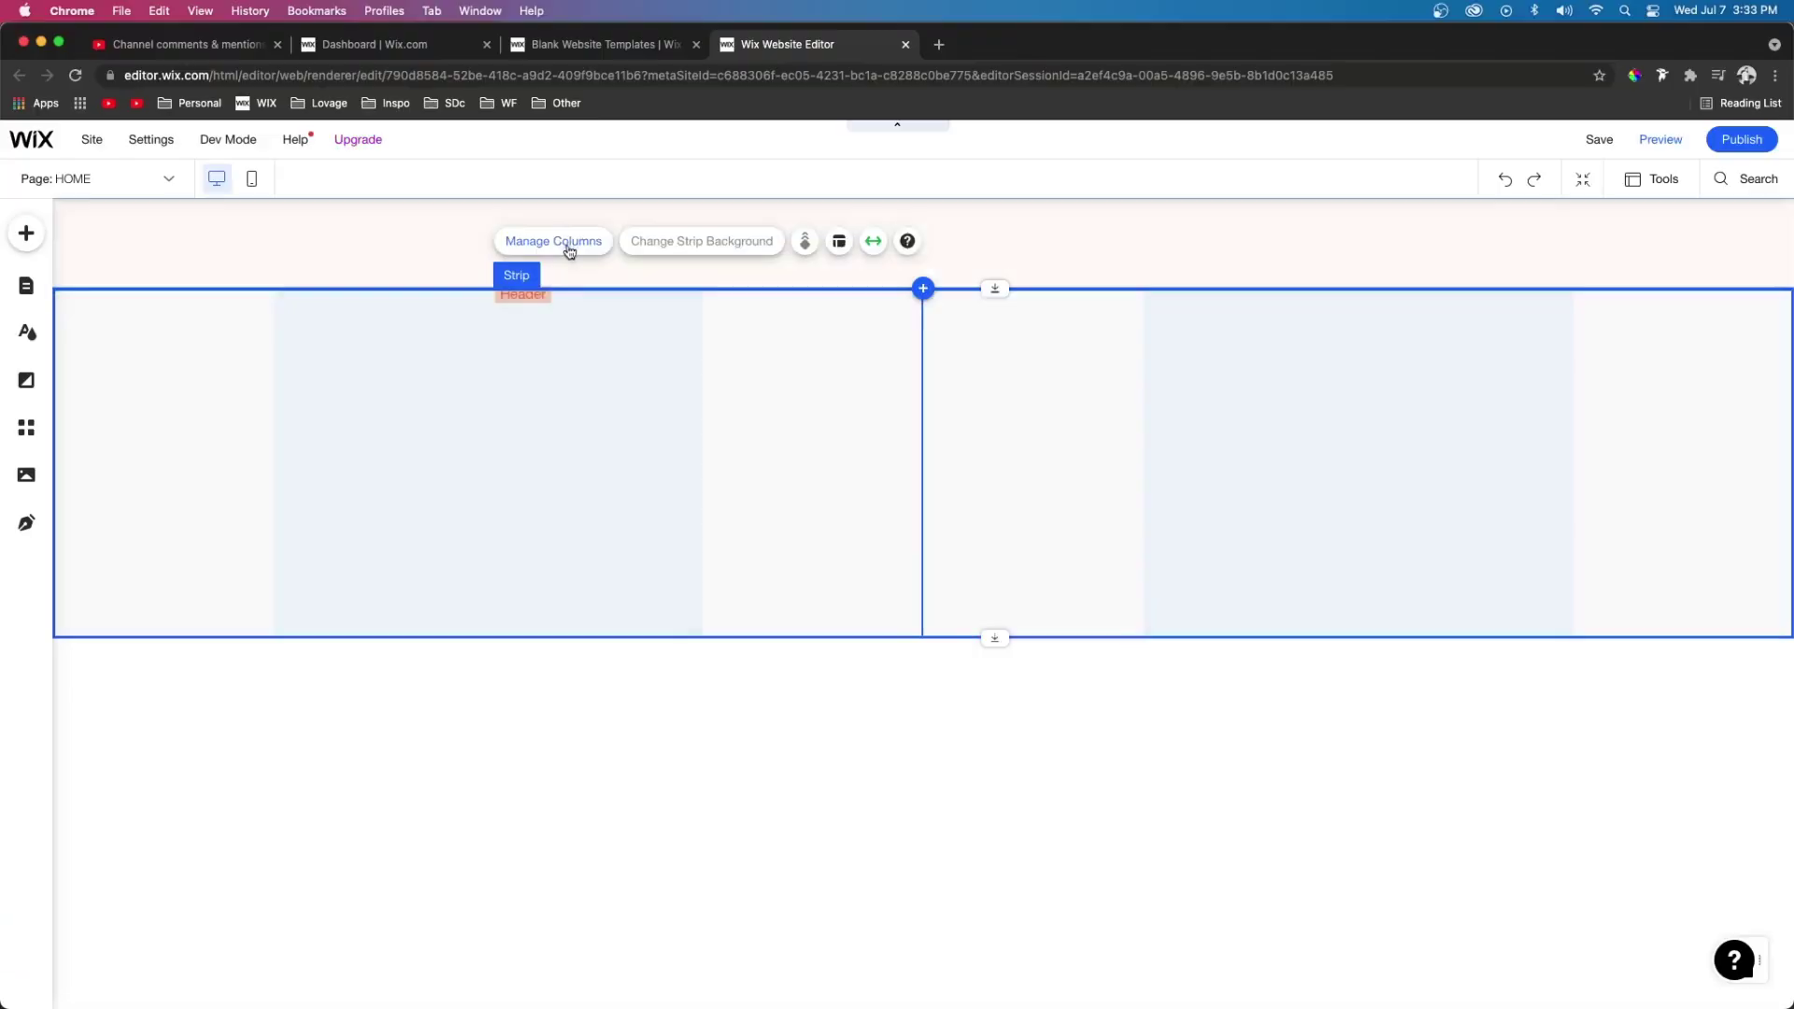
Step: Divide the two-column strip into five equal columns
click(560, 241)
click(351, 312)
click(455, 407)
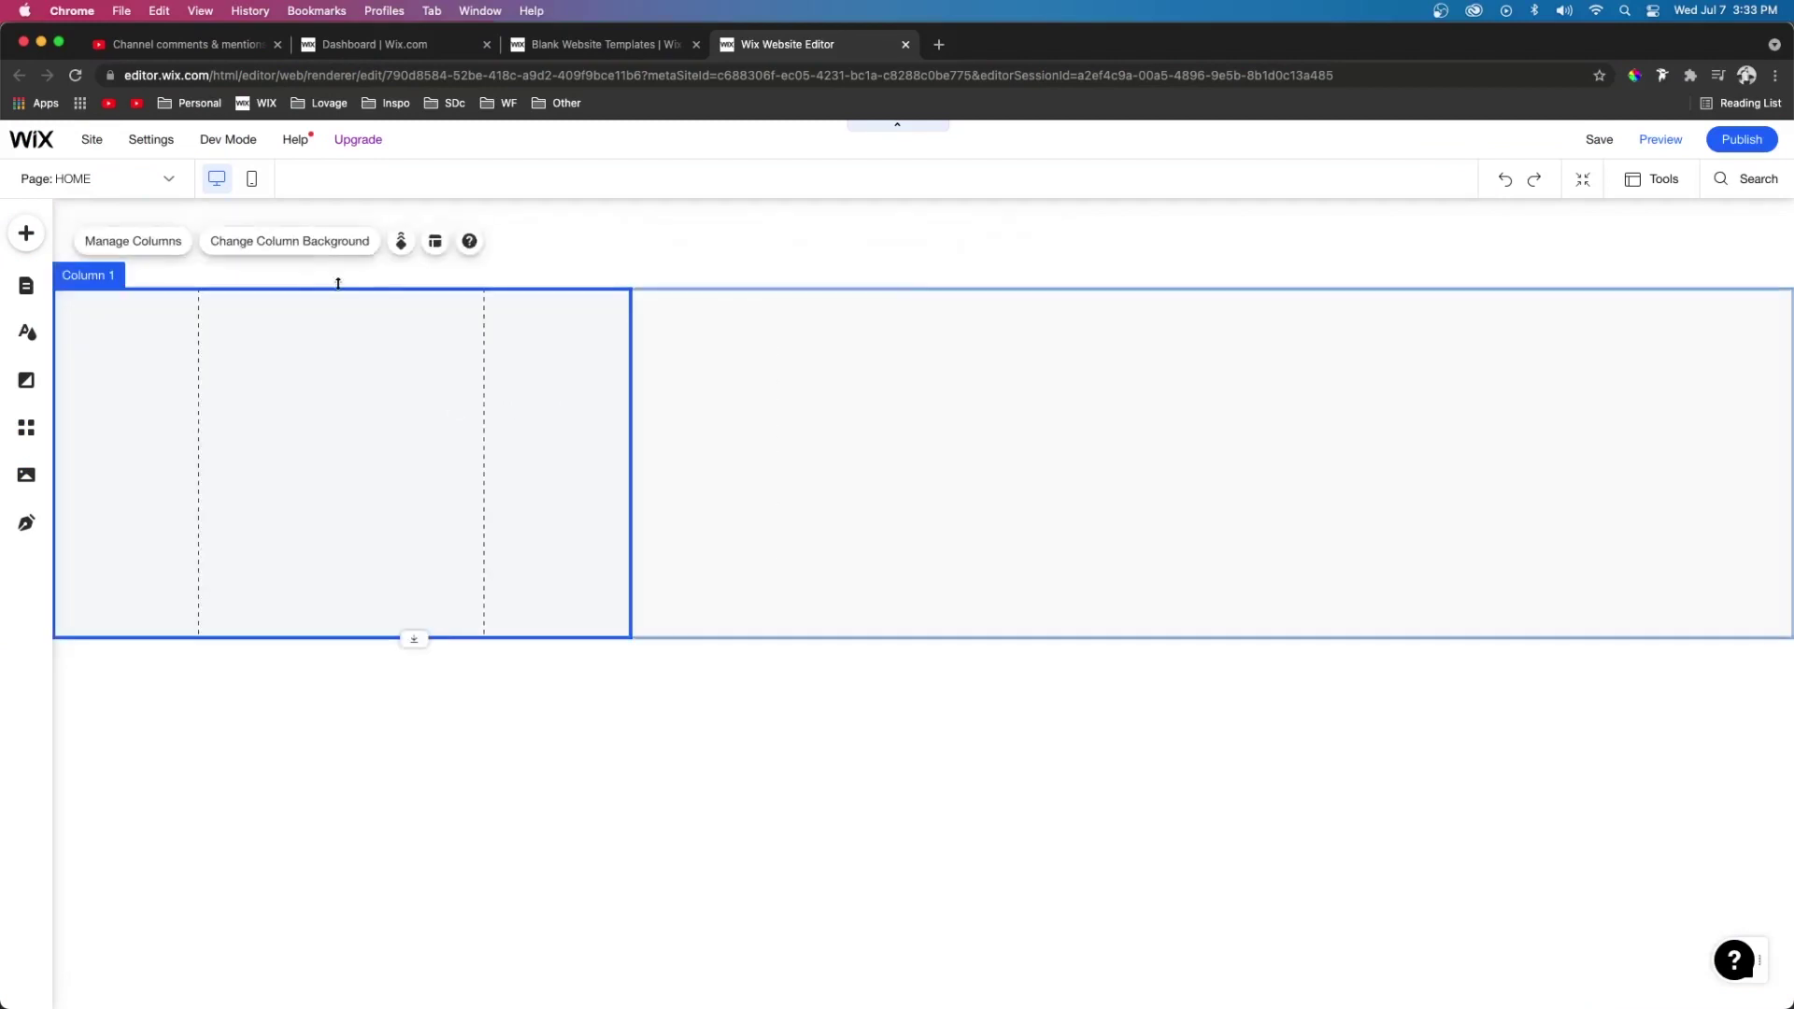
click(629, 436)
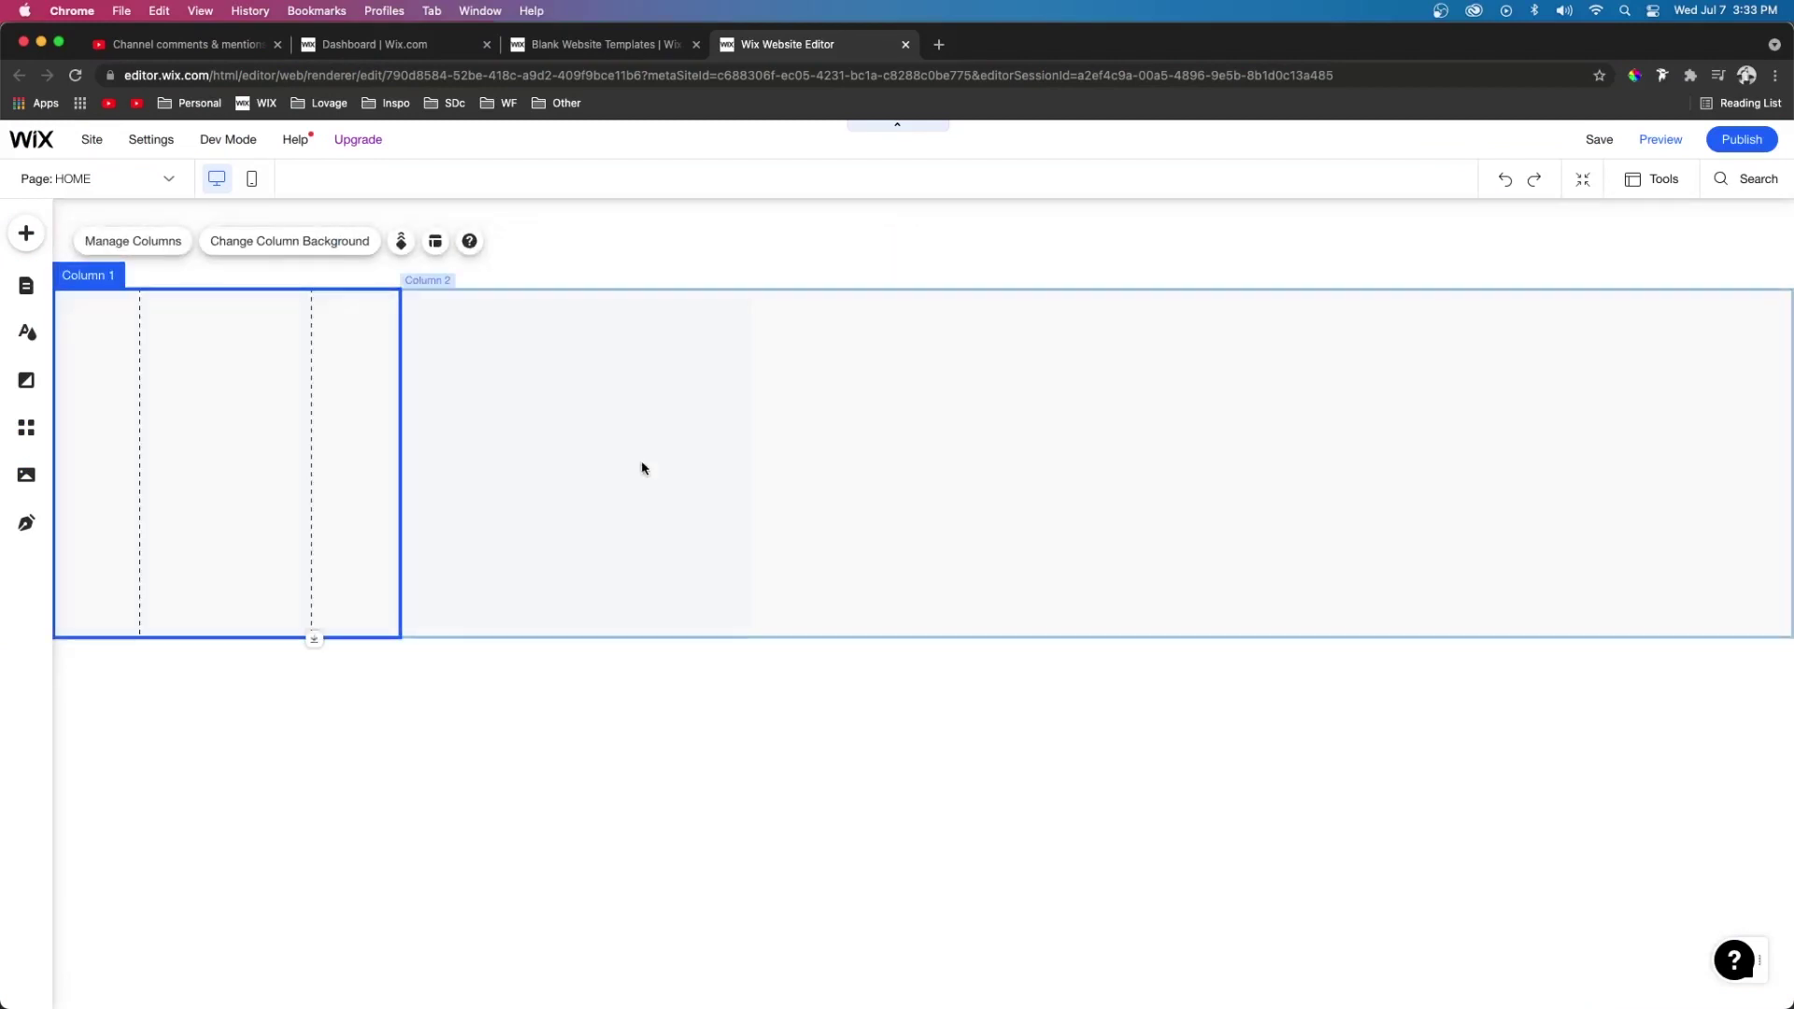
Step: Add a Heading 3 text to the strip's middle column and narrow the preview window to check the layout
click(26, 232)
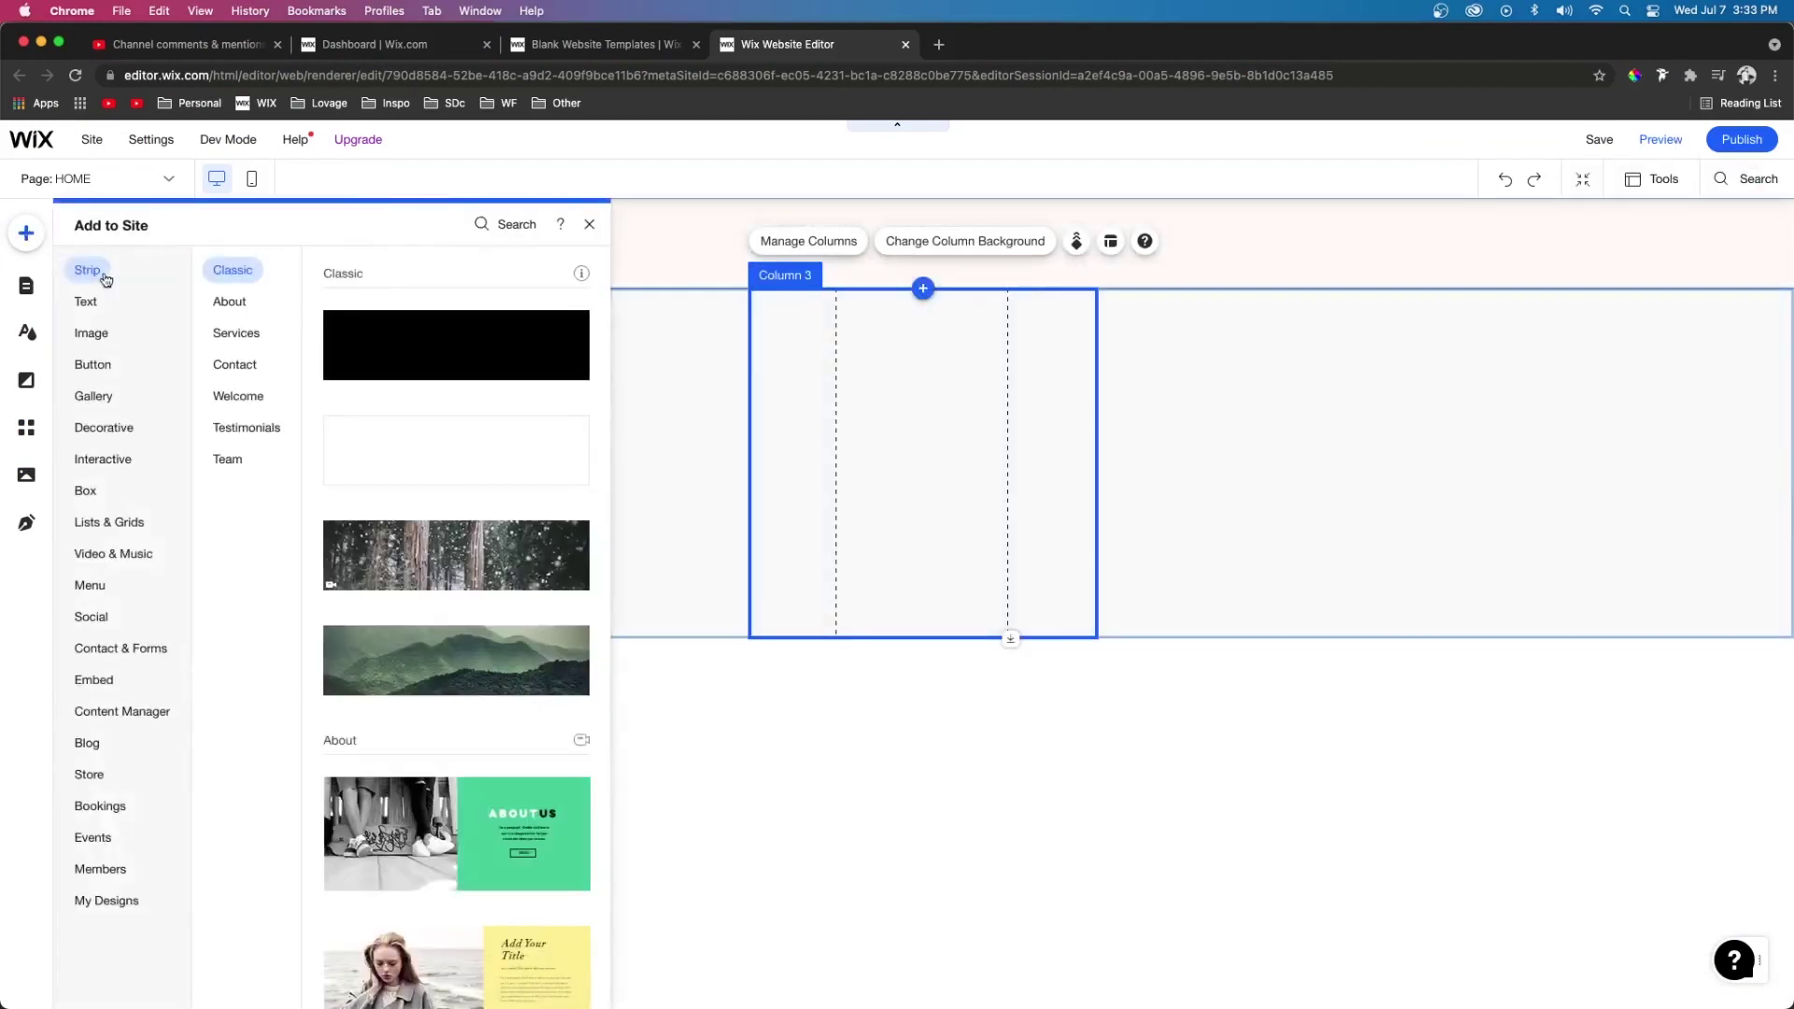
drag(448, 346, 935, 425)
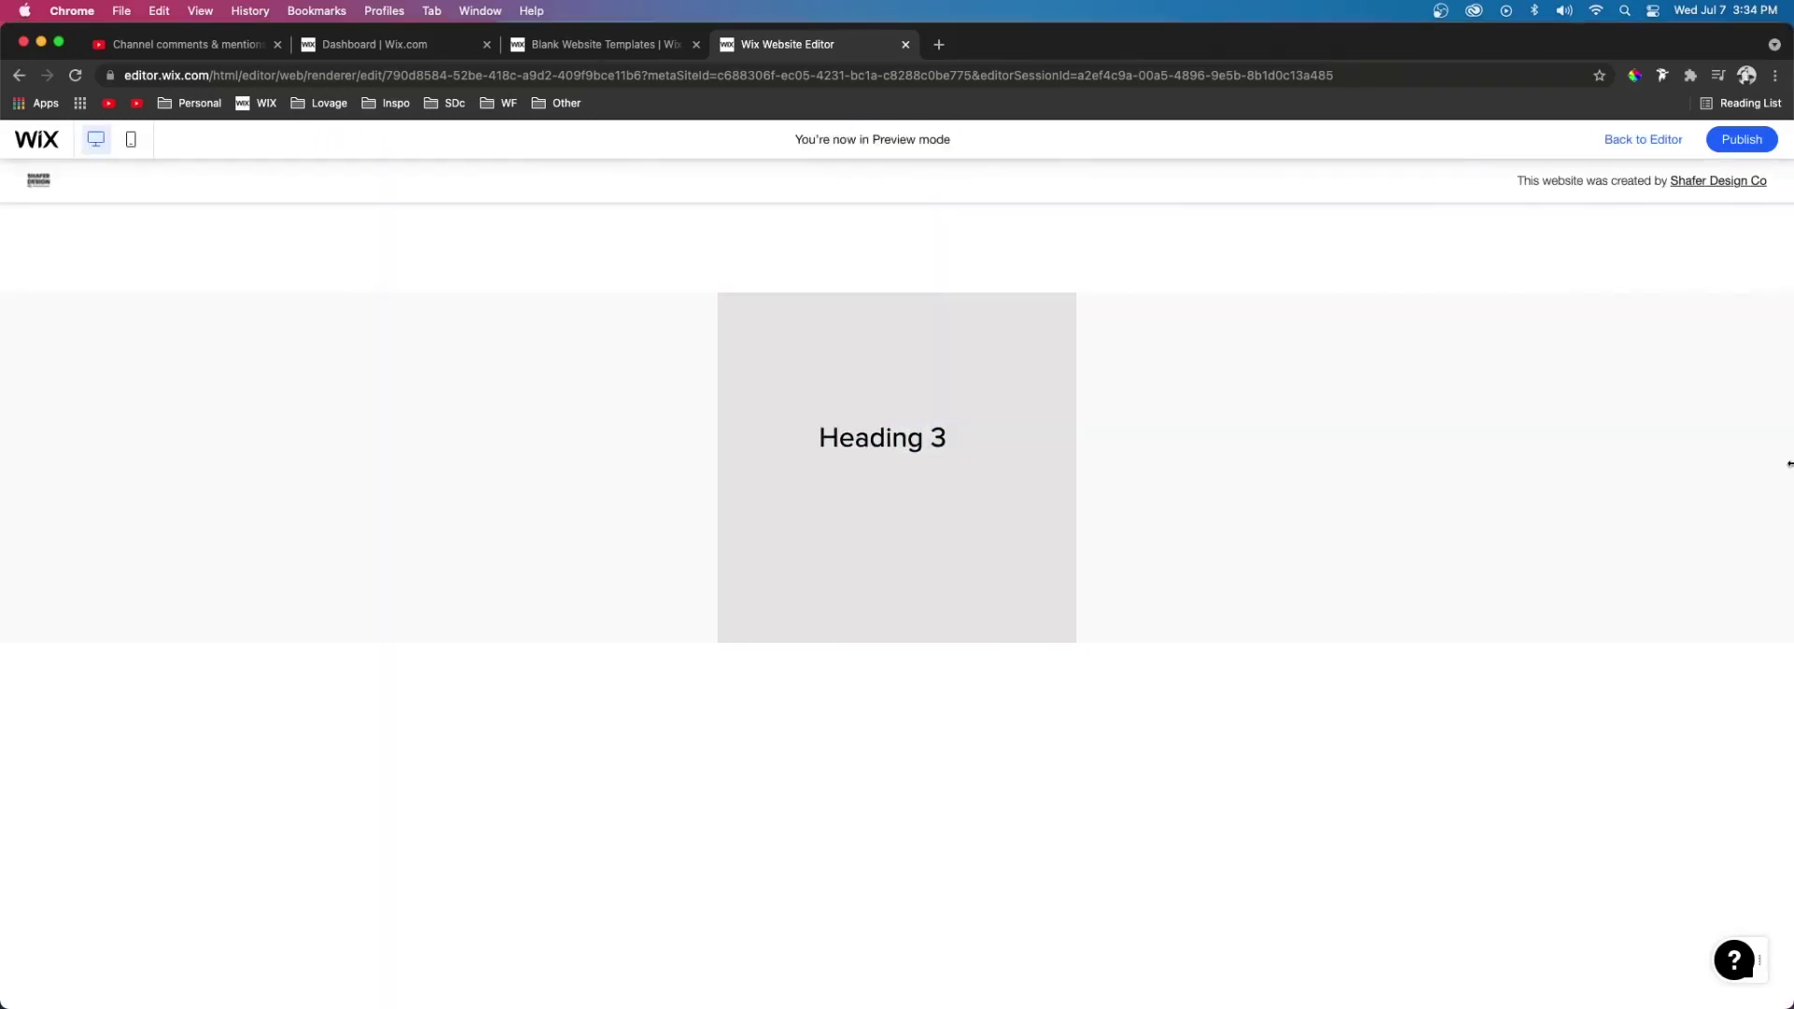
drag(1791, 465, 921, 549)
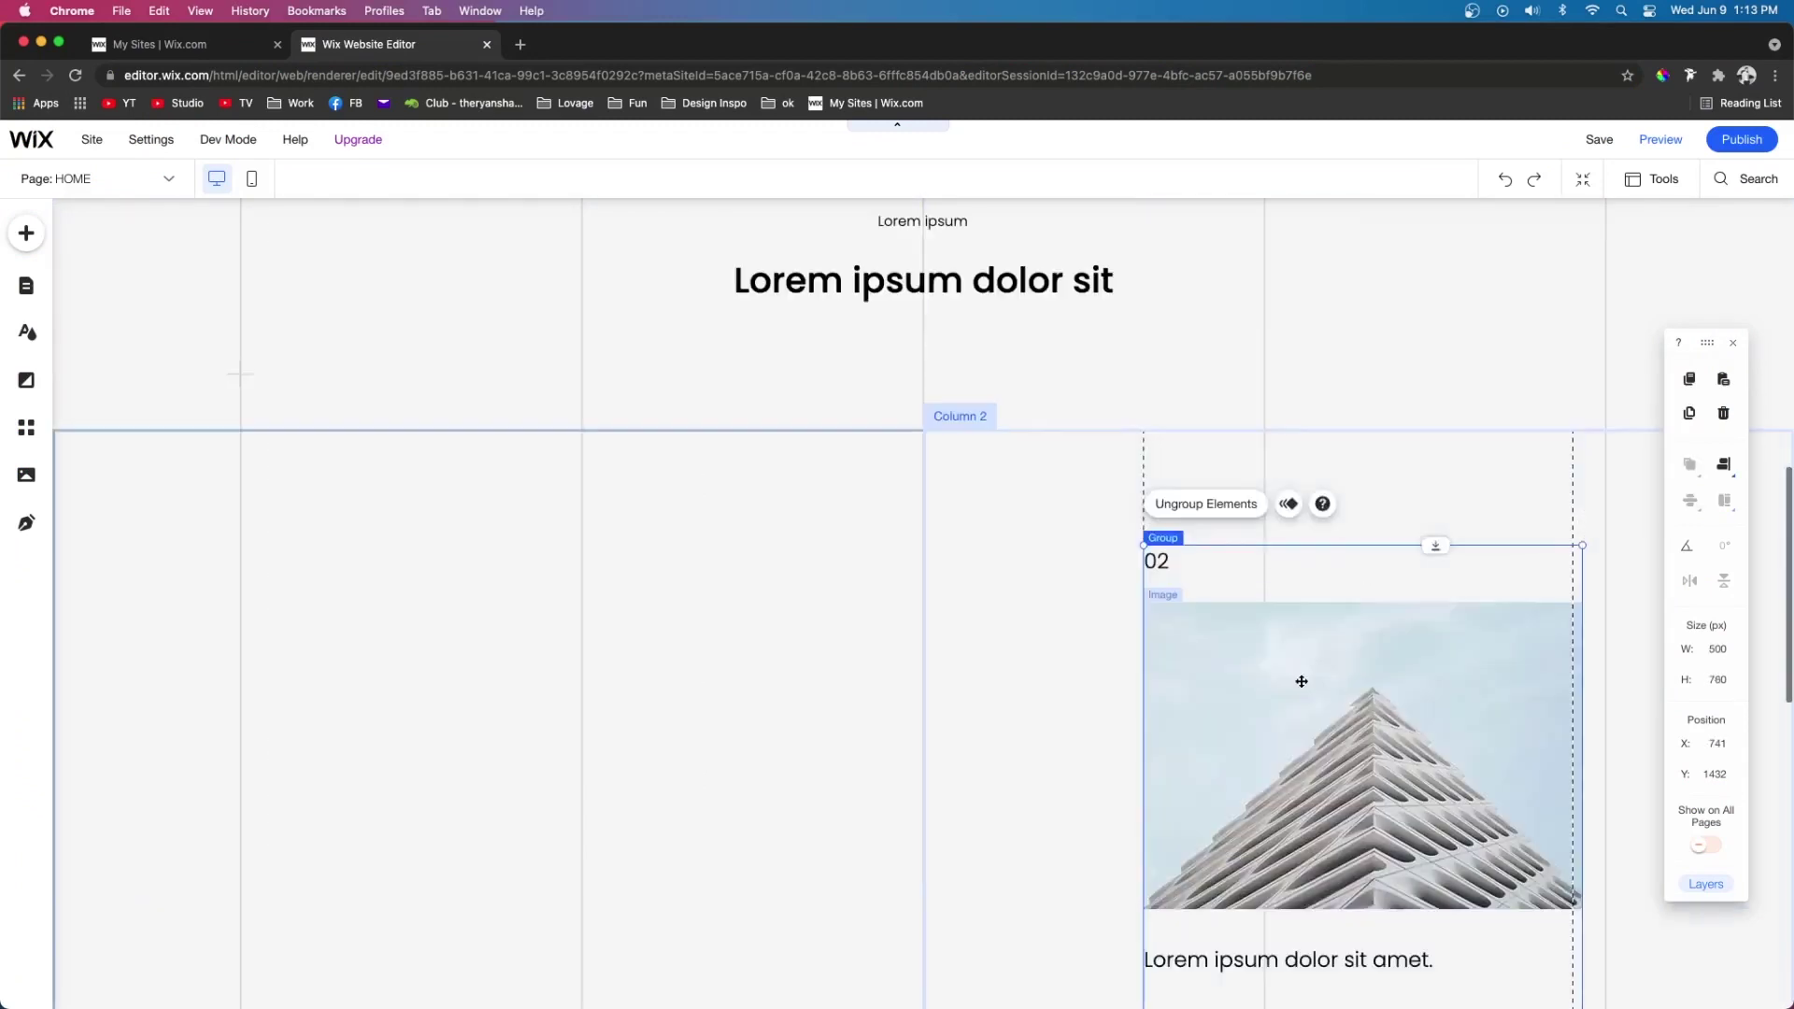
Step: Move the 02 group with the building image from the second column into the first, and open the elements to add
drag(1302, 681, 384, 509)
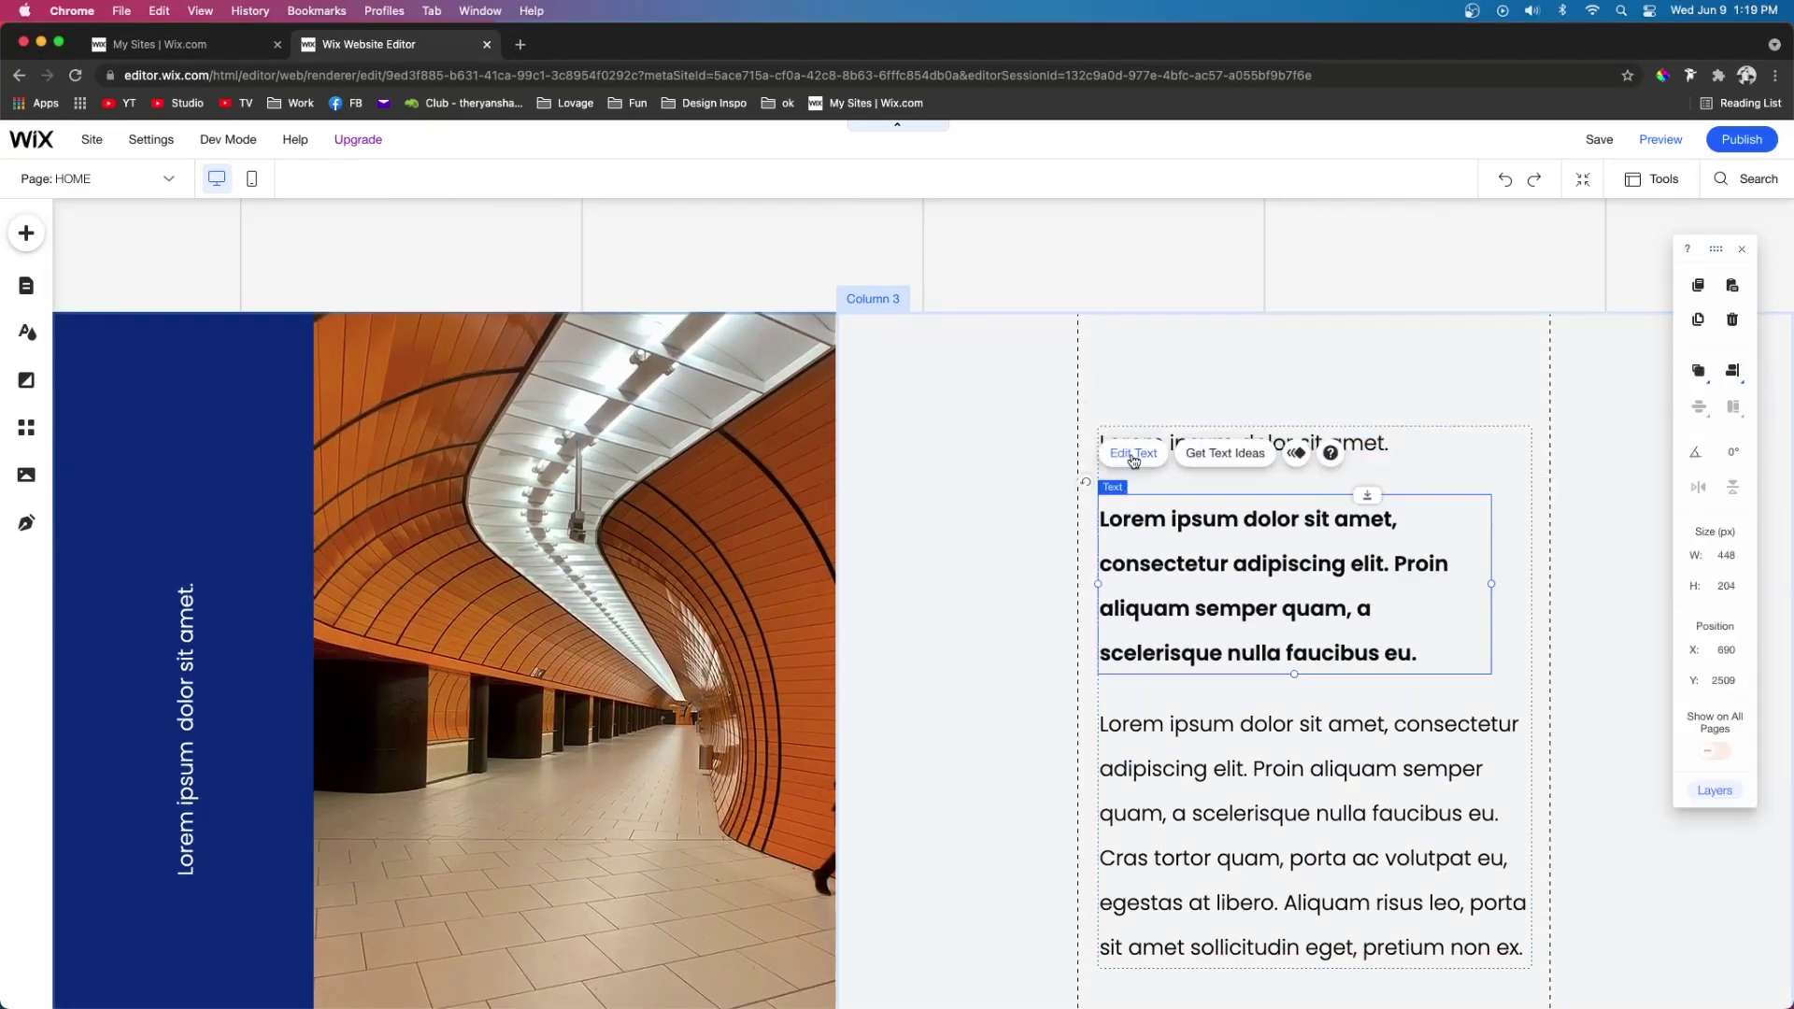
click(26, 233)
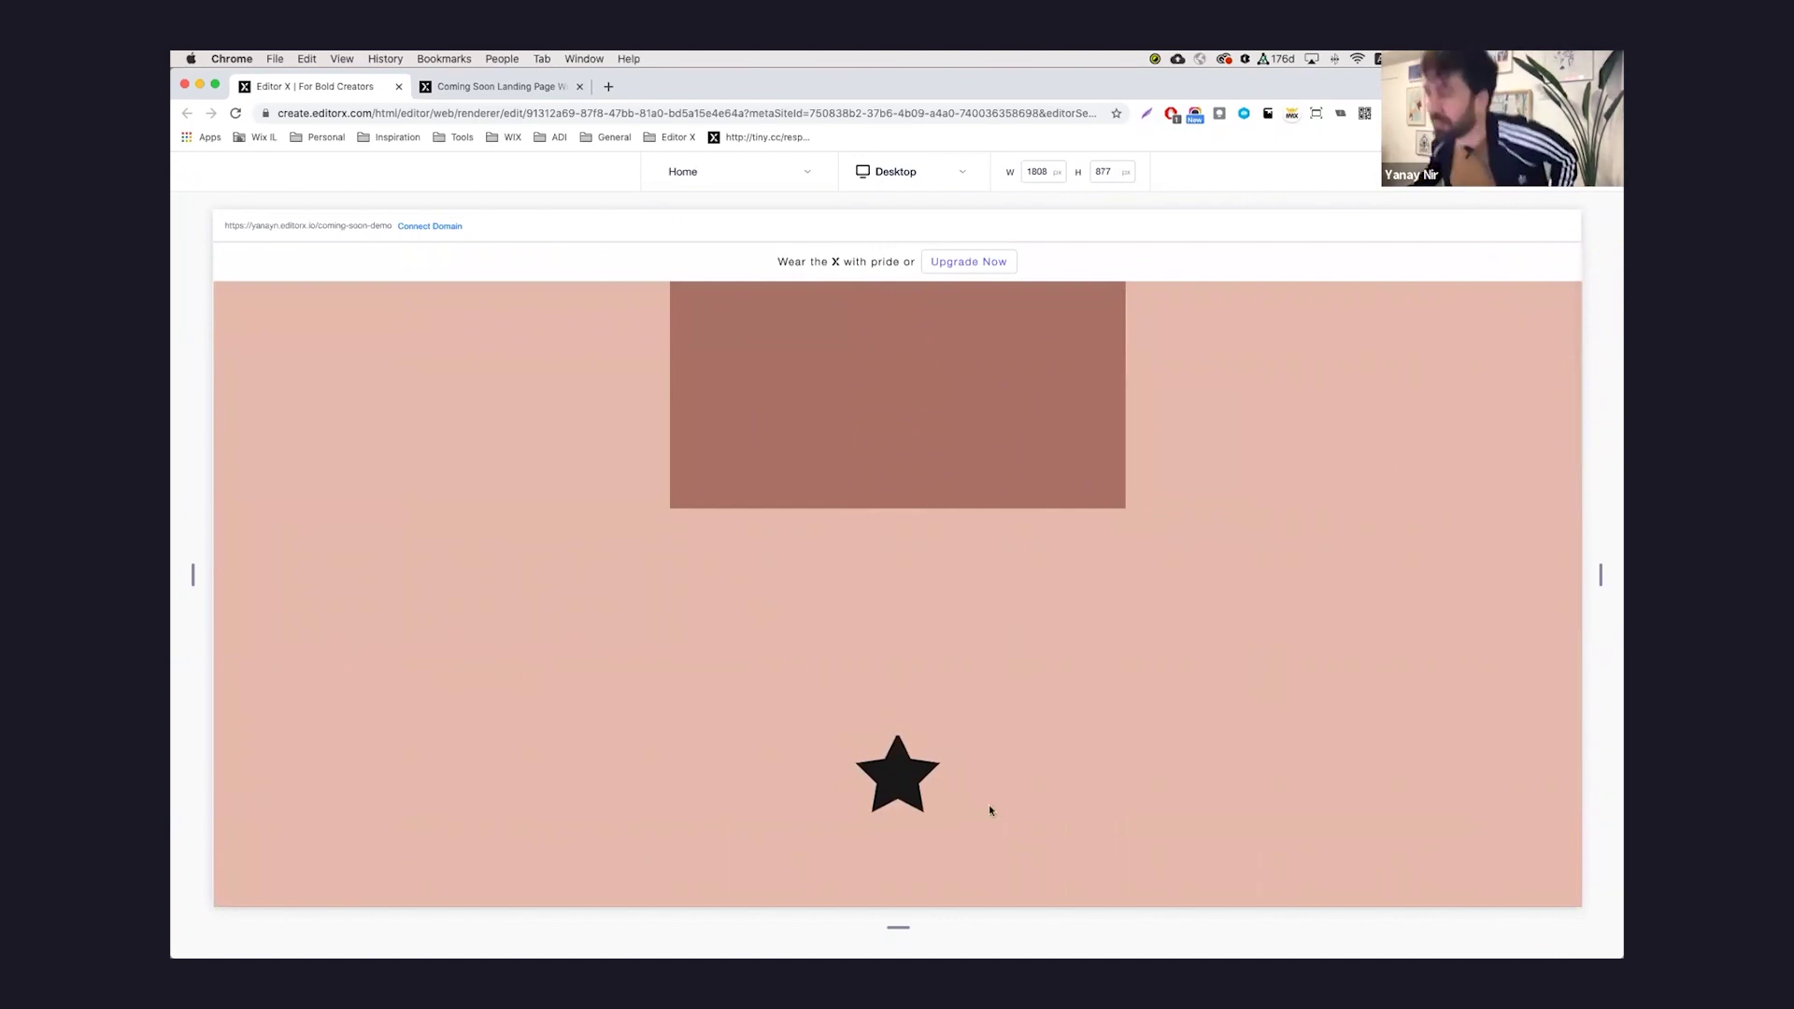
Step: Set the minimum height of the rows in the section's 3x3 grid to 55vh and preview the page
key(ctrl+shift+p)
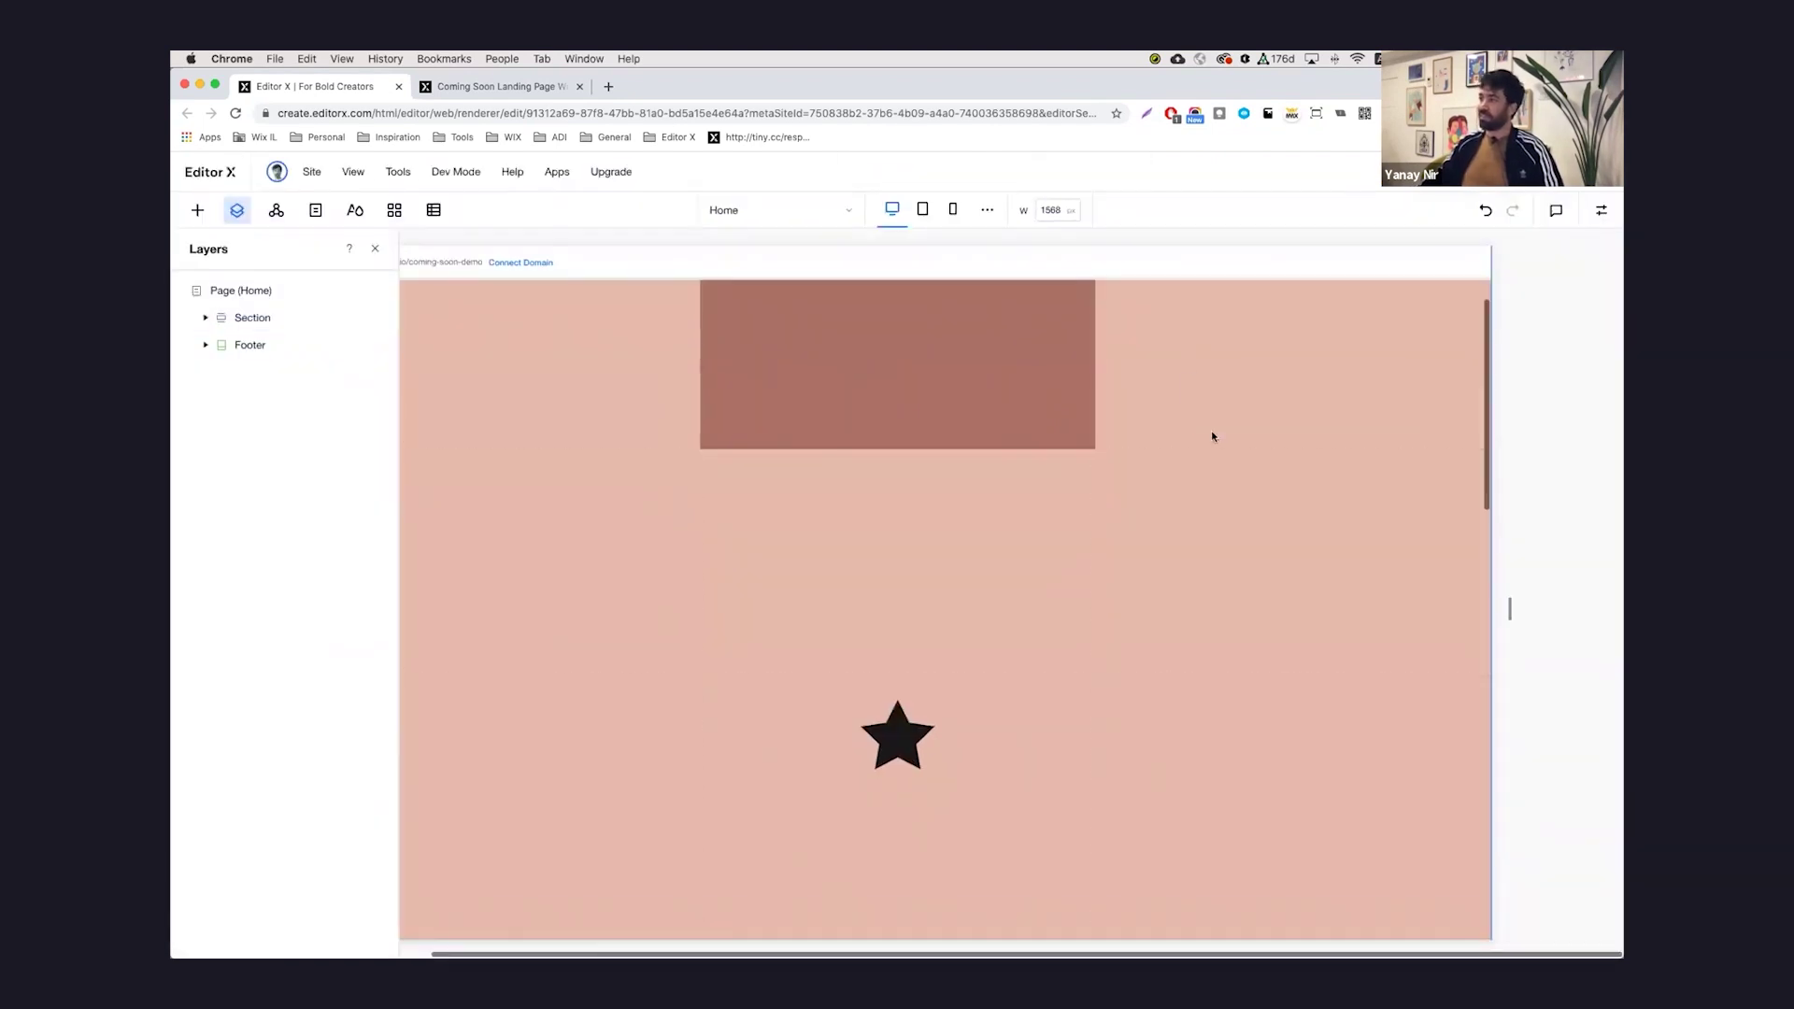
click(1213, 436)
click(1233, 389)
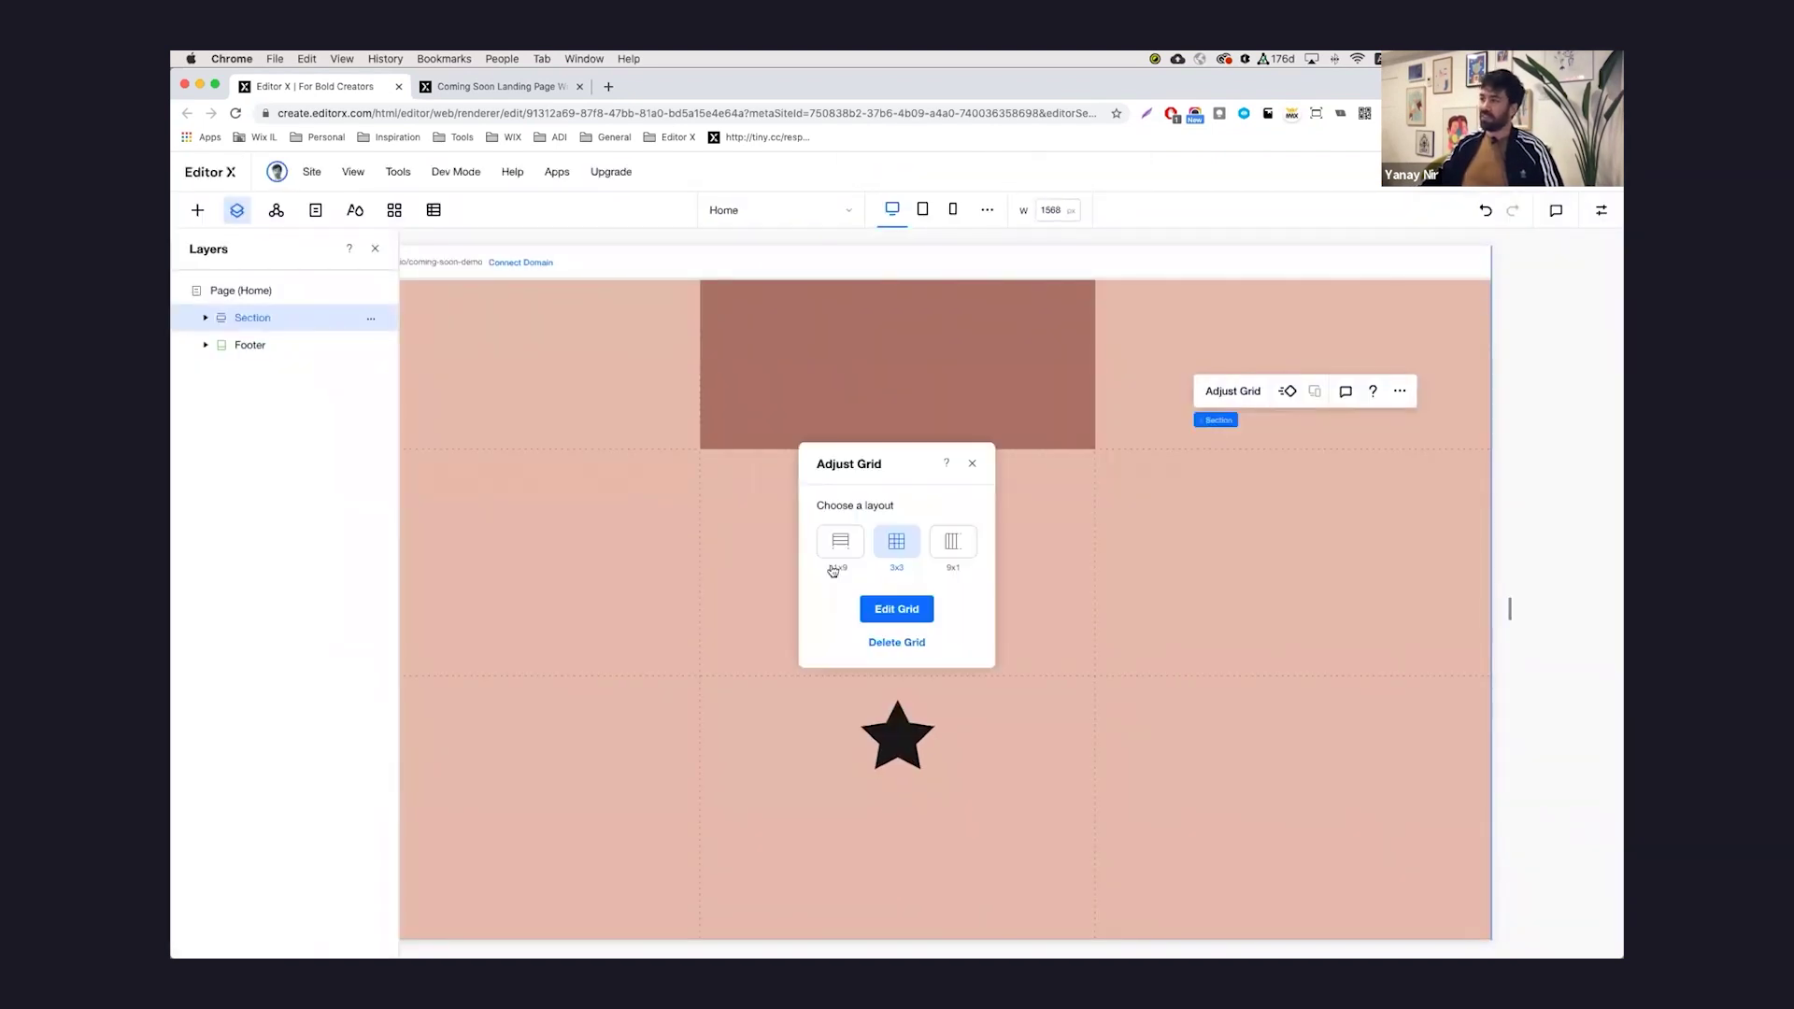
click(899, 606)
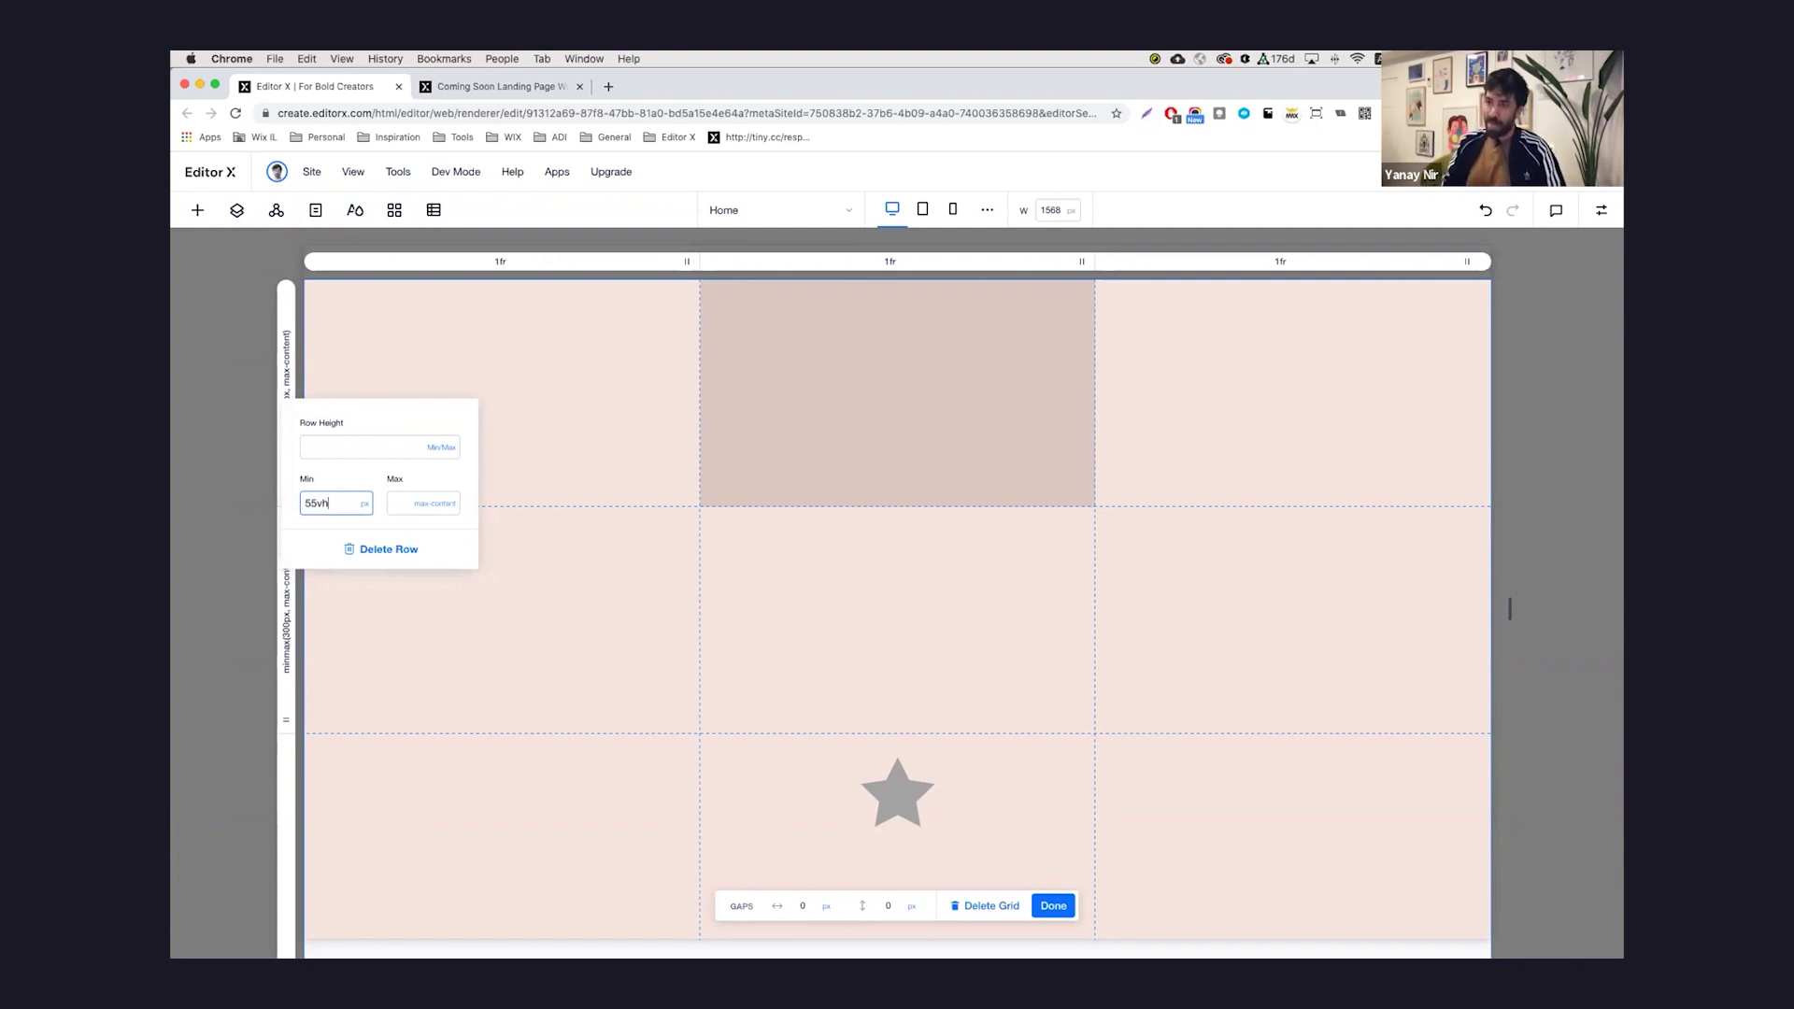
text(55vh)
key(Return)
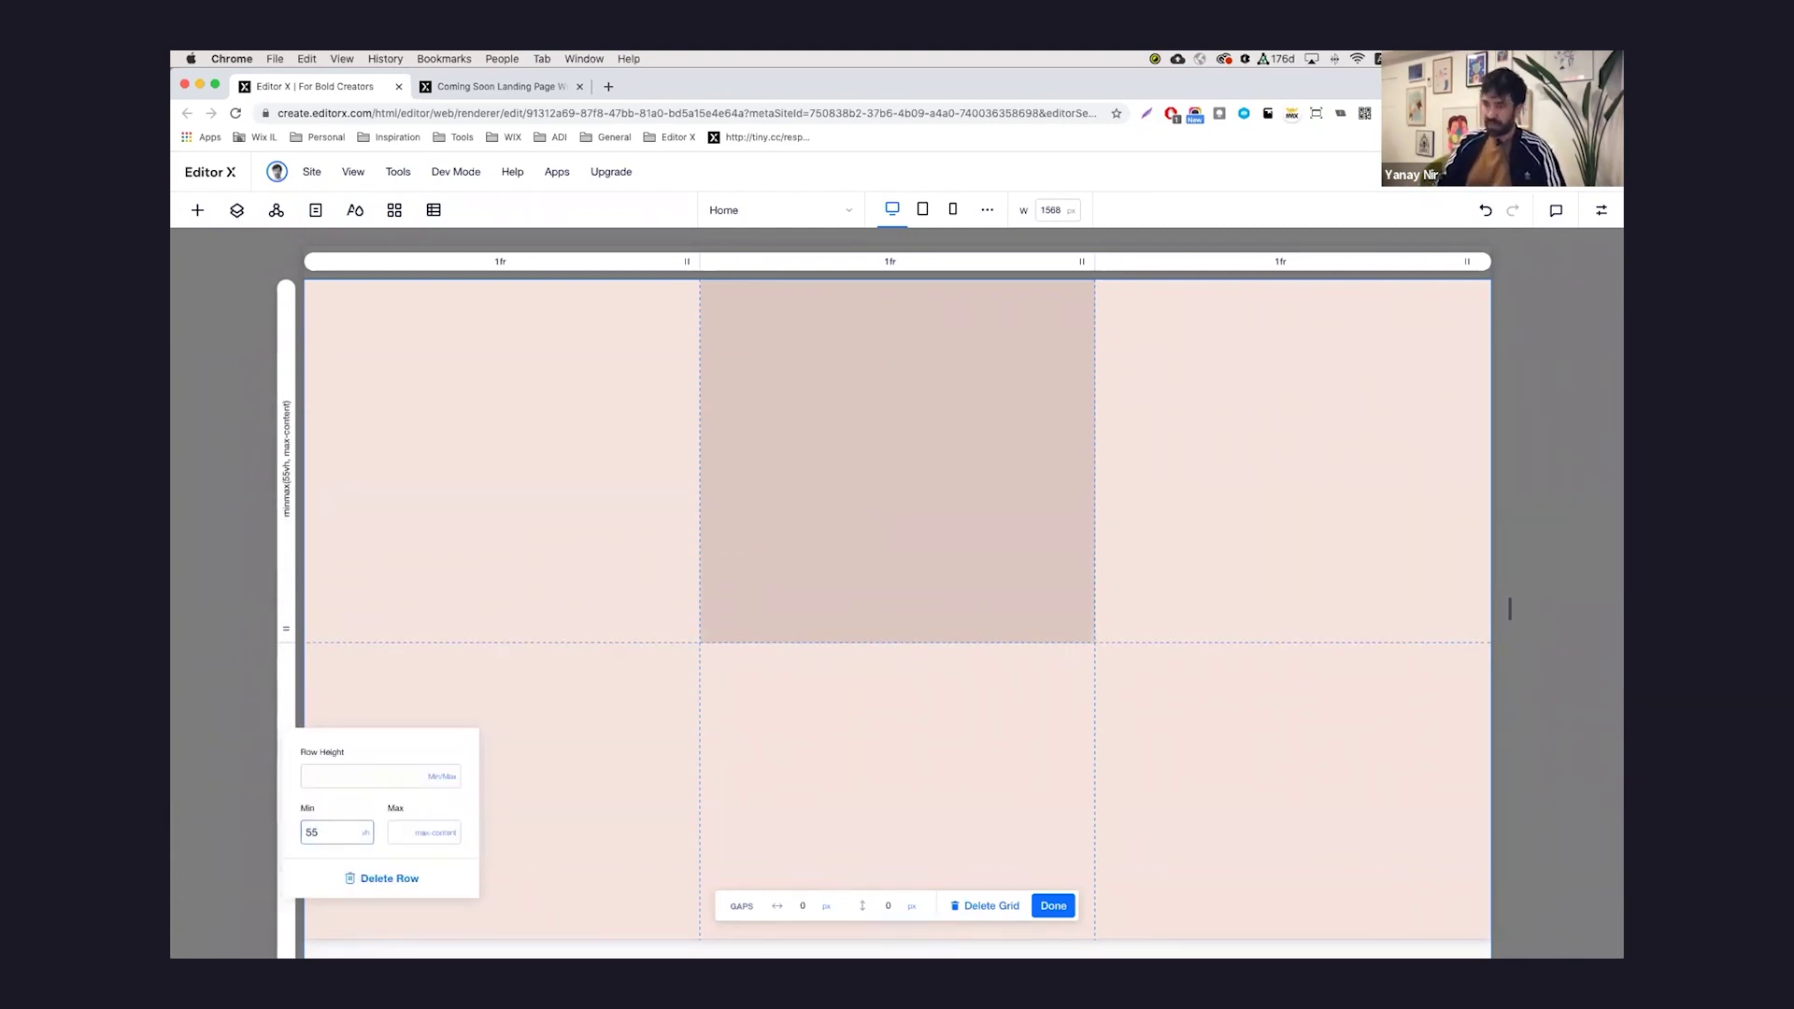
scroll(645, 710, down, 3)
scroll(982, 726, up, 3)
key(Escape)
key(super+p)
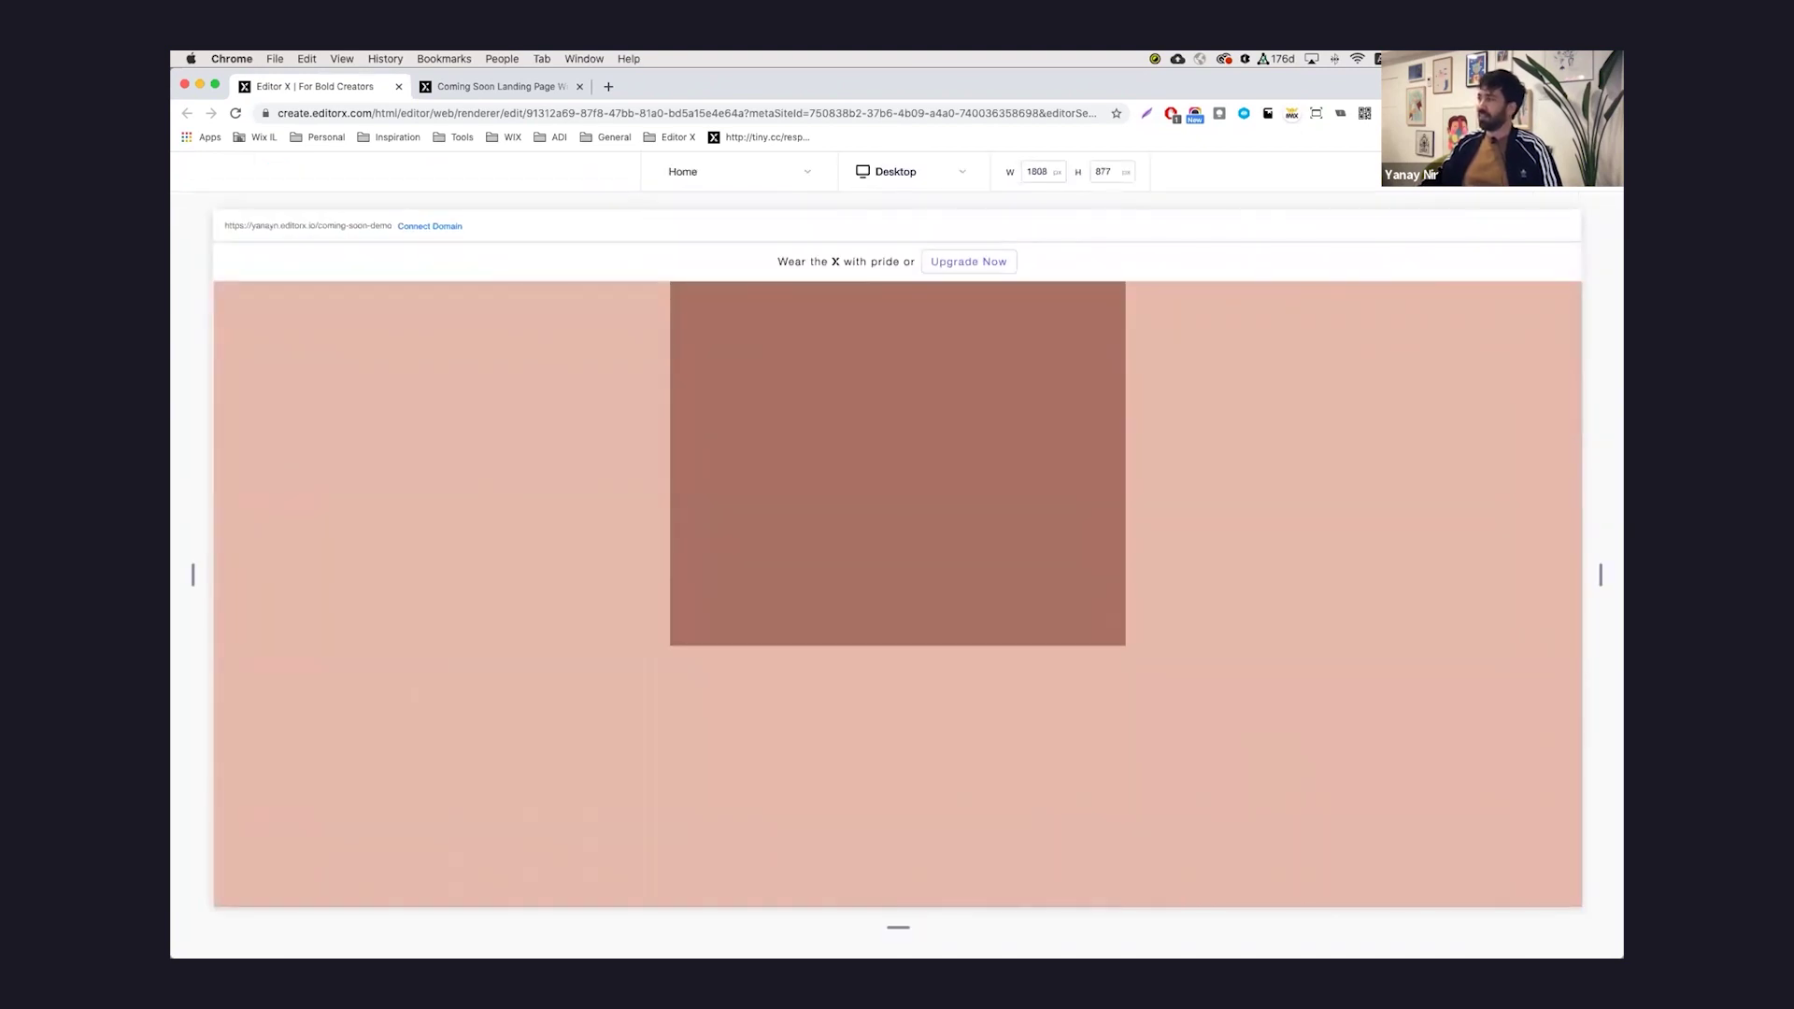
key(super+p)
Step: Set the top offset of the sticky container in the middle grid cell to 55
click(1601, 210)
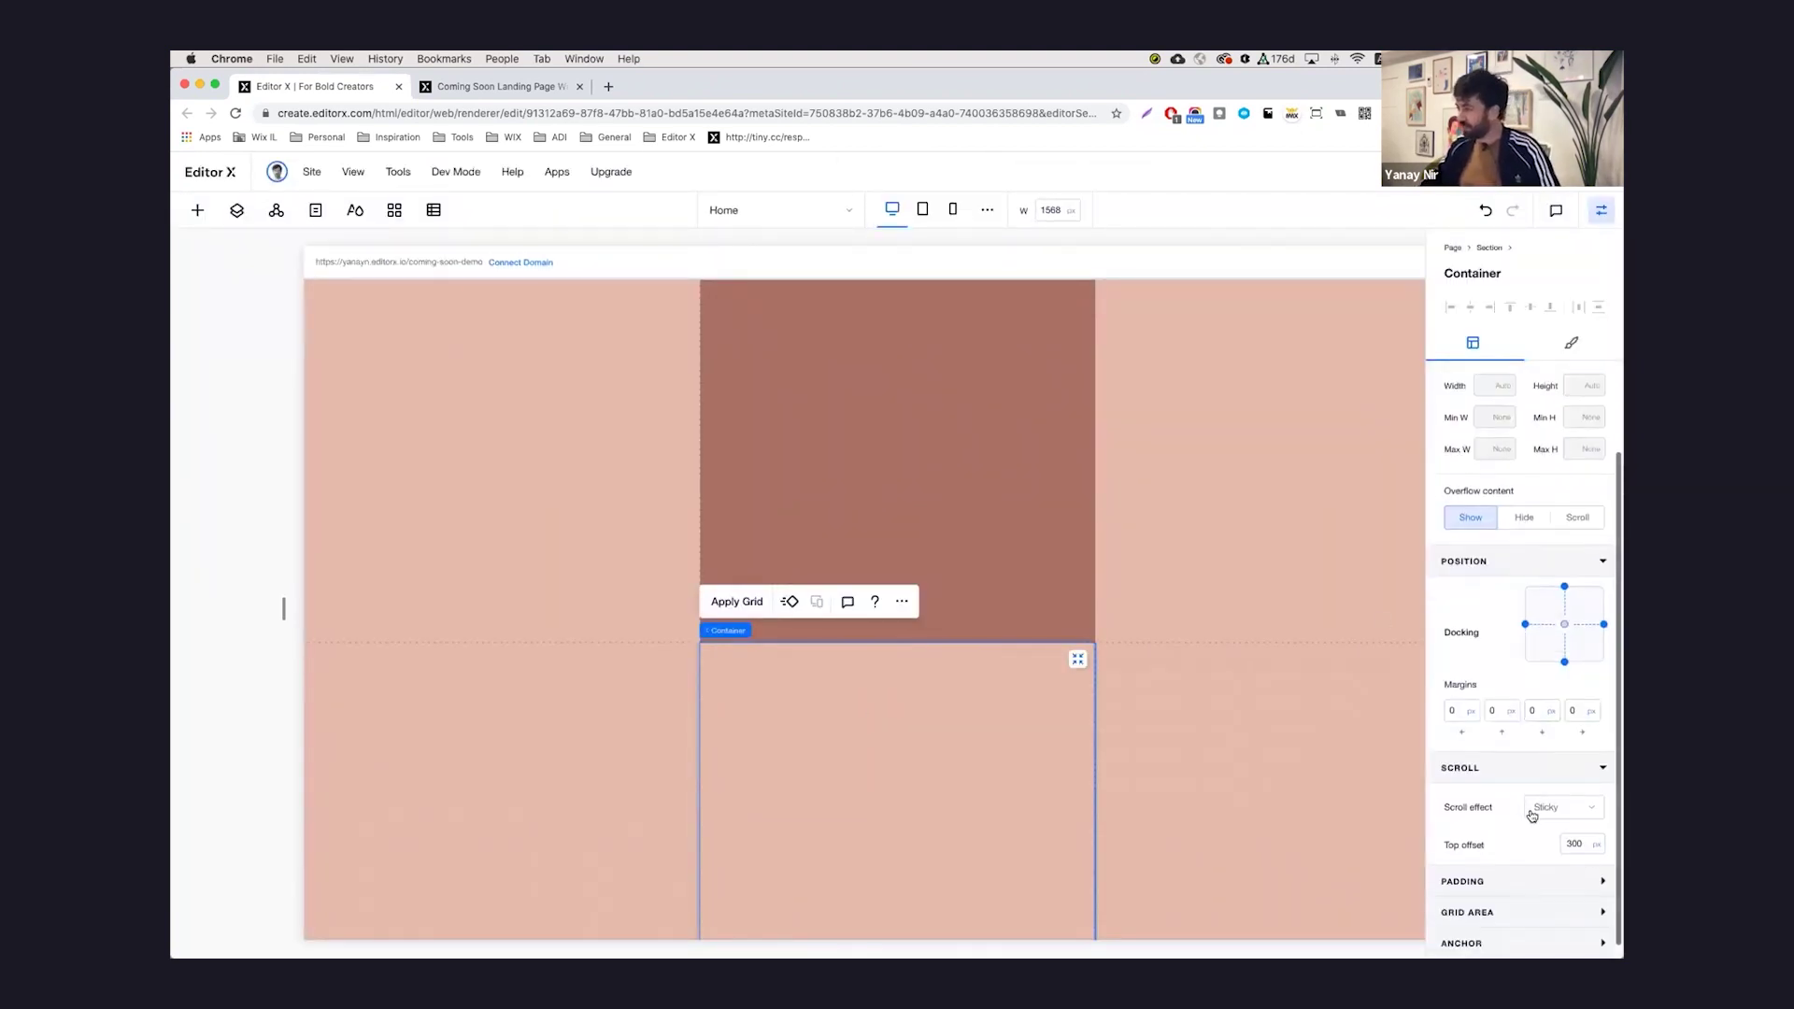
key(Return)
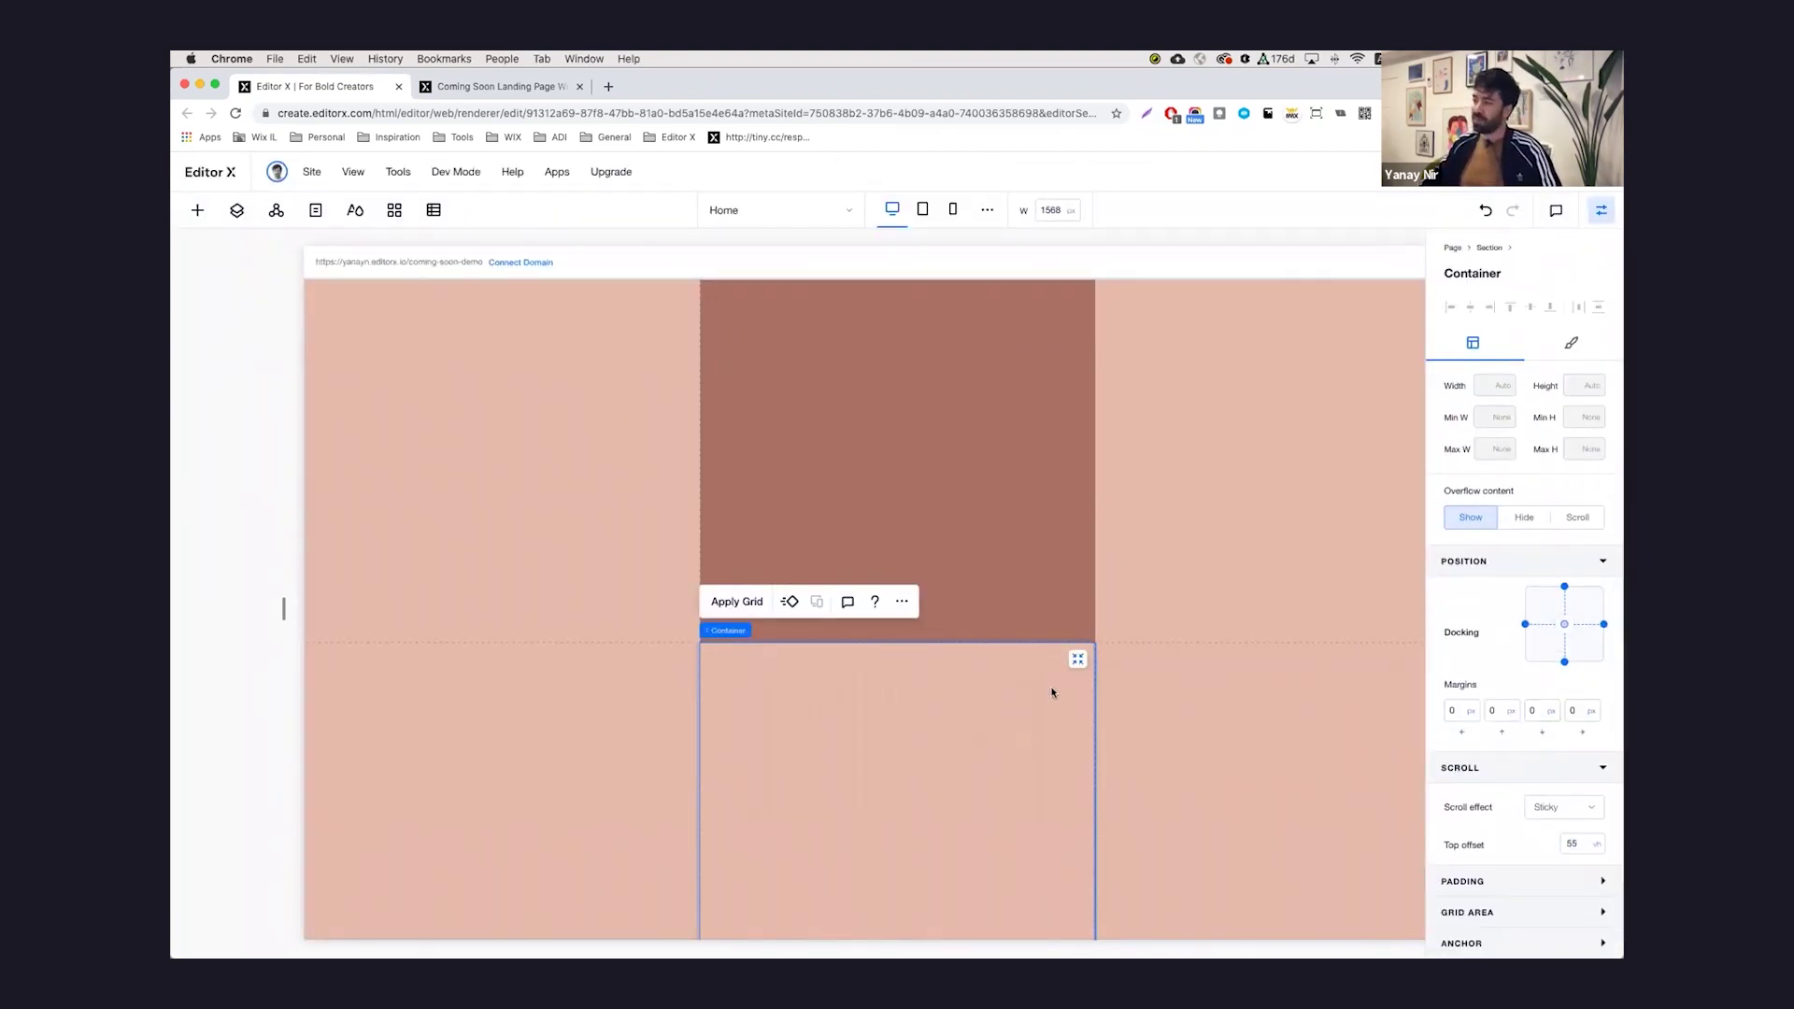
Step: Preview the page, and delete the sticky container, the star and the pink demo section
click(1532, 171)
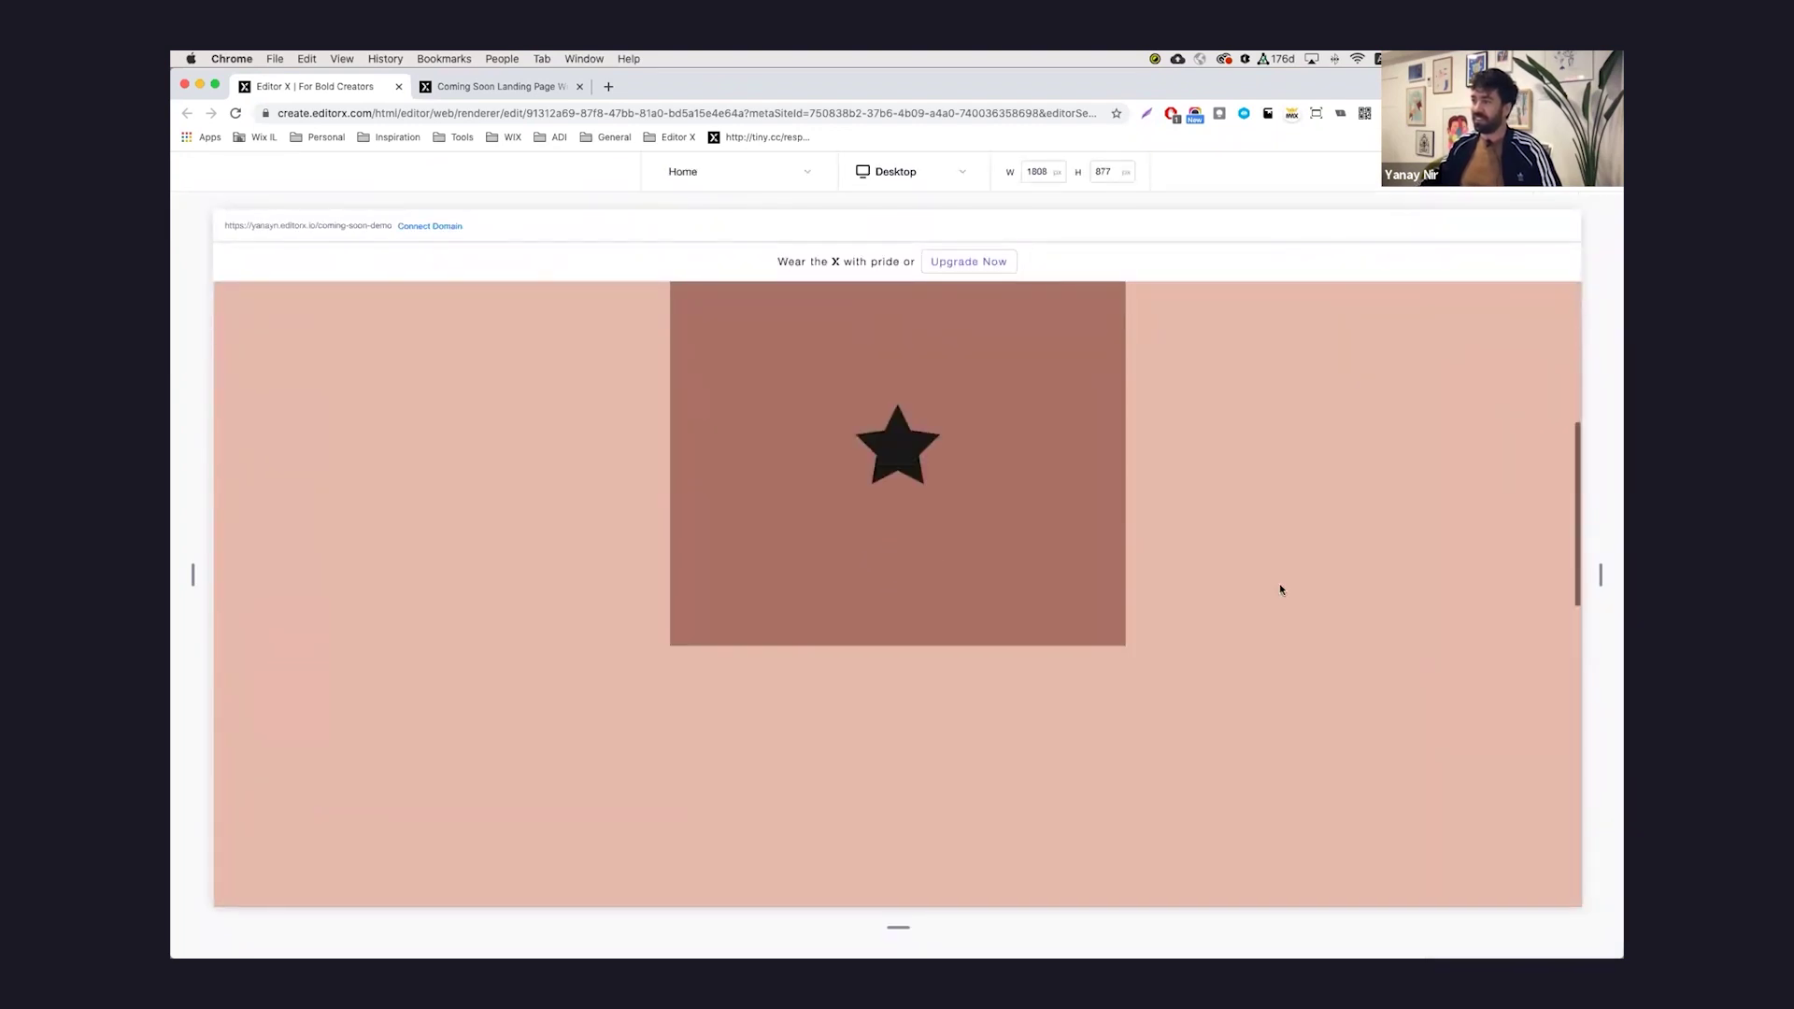
click(1519, 173)
click(1243, 437)
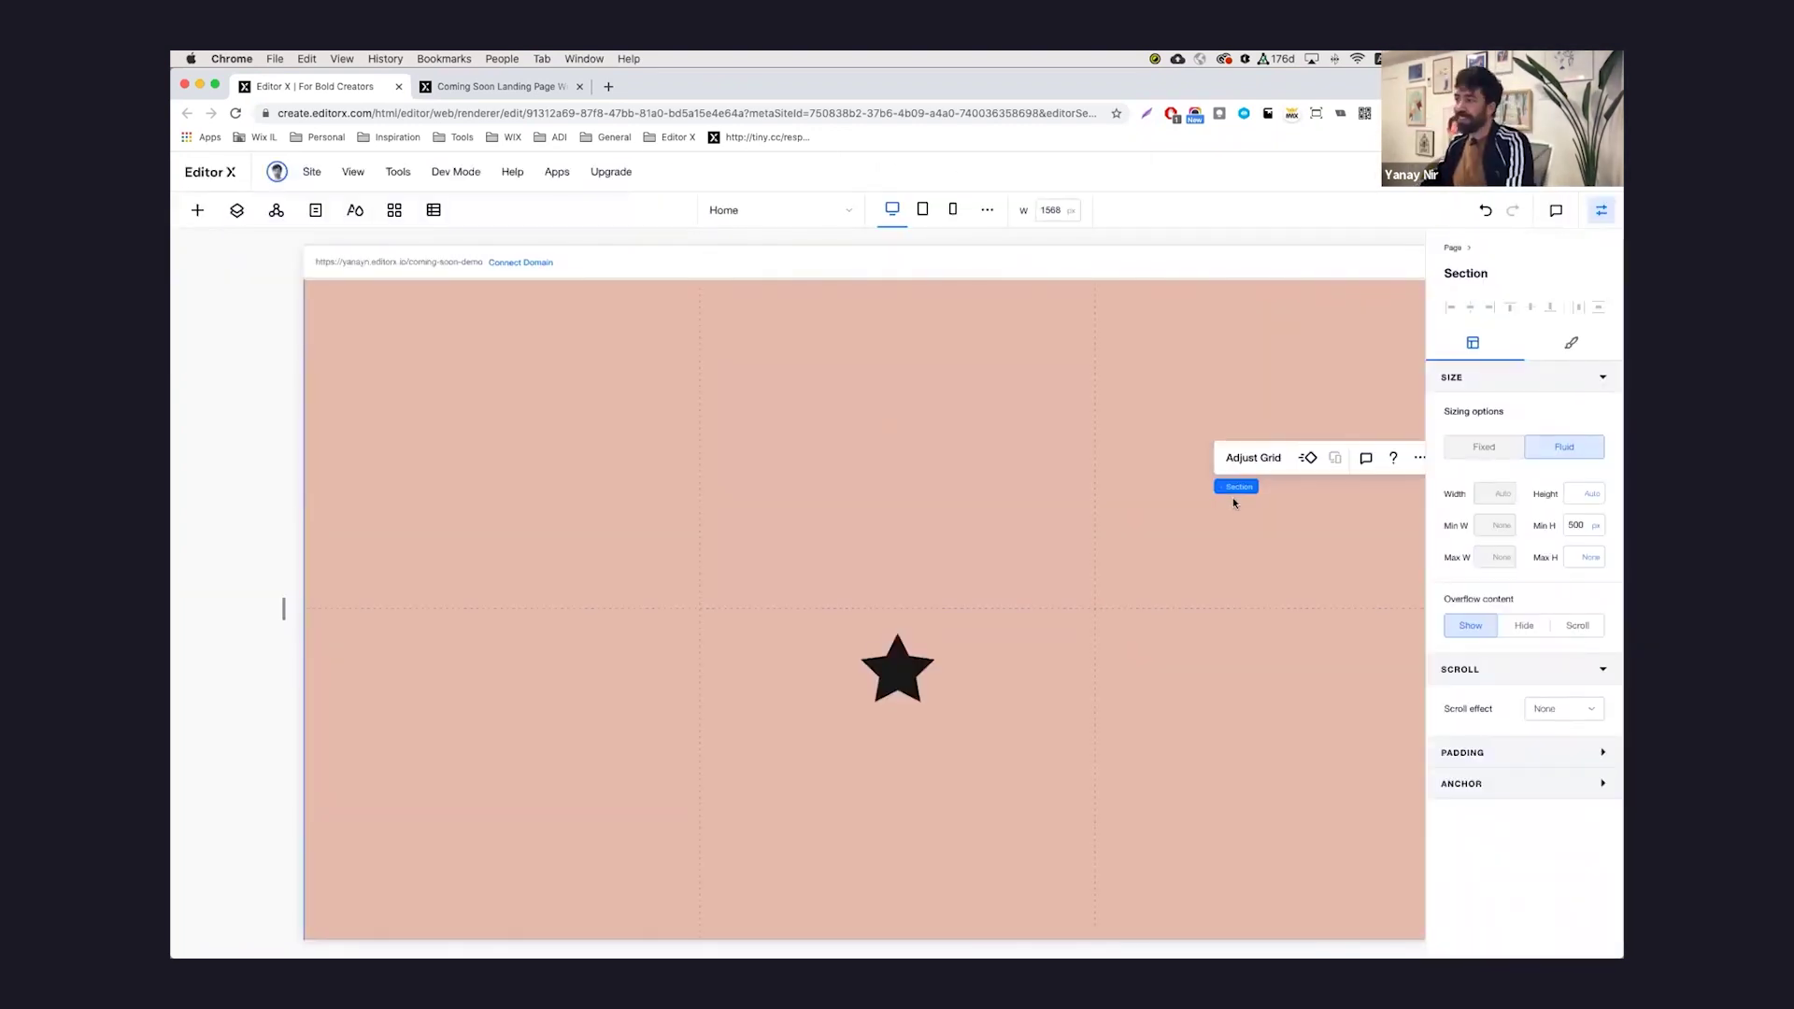
click(897, 862)
click(849, 789)
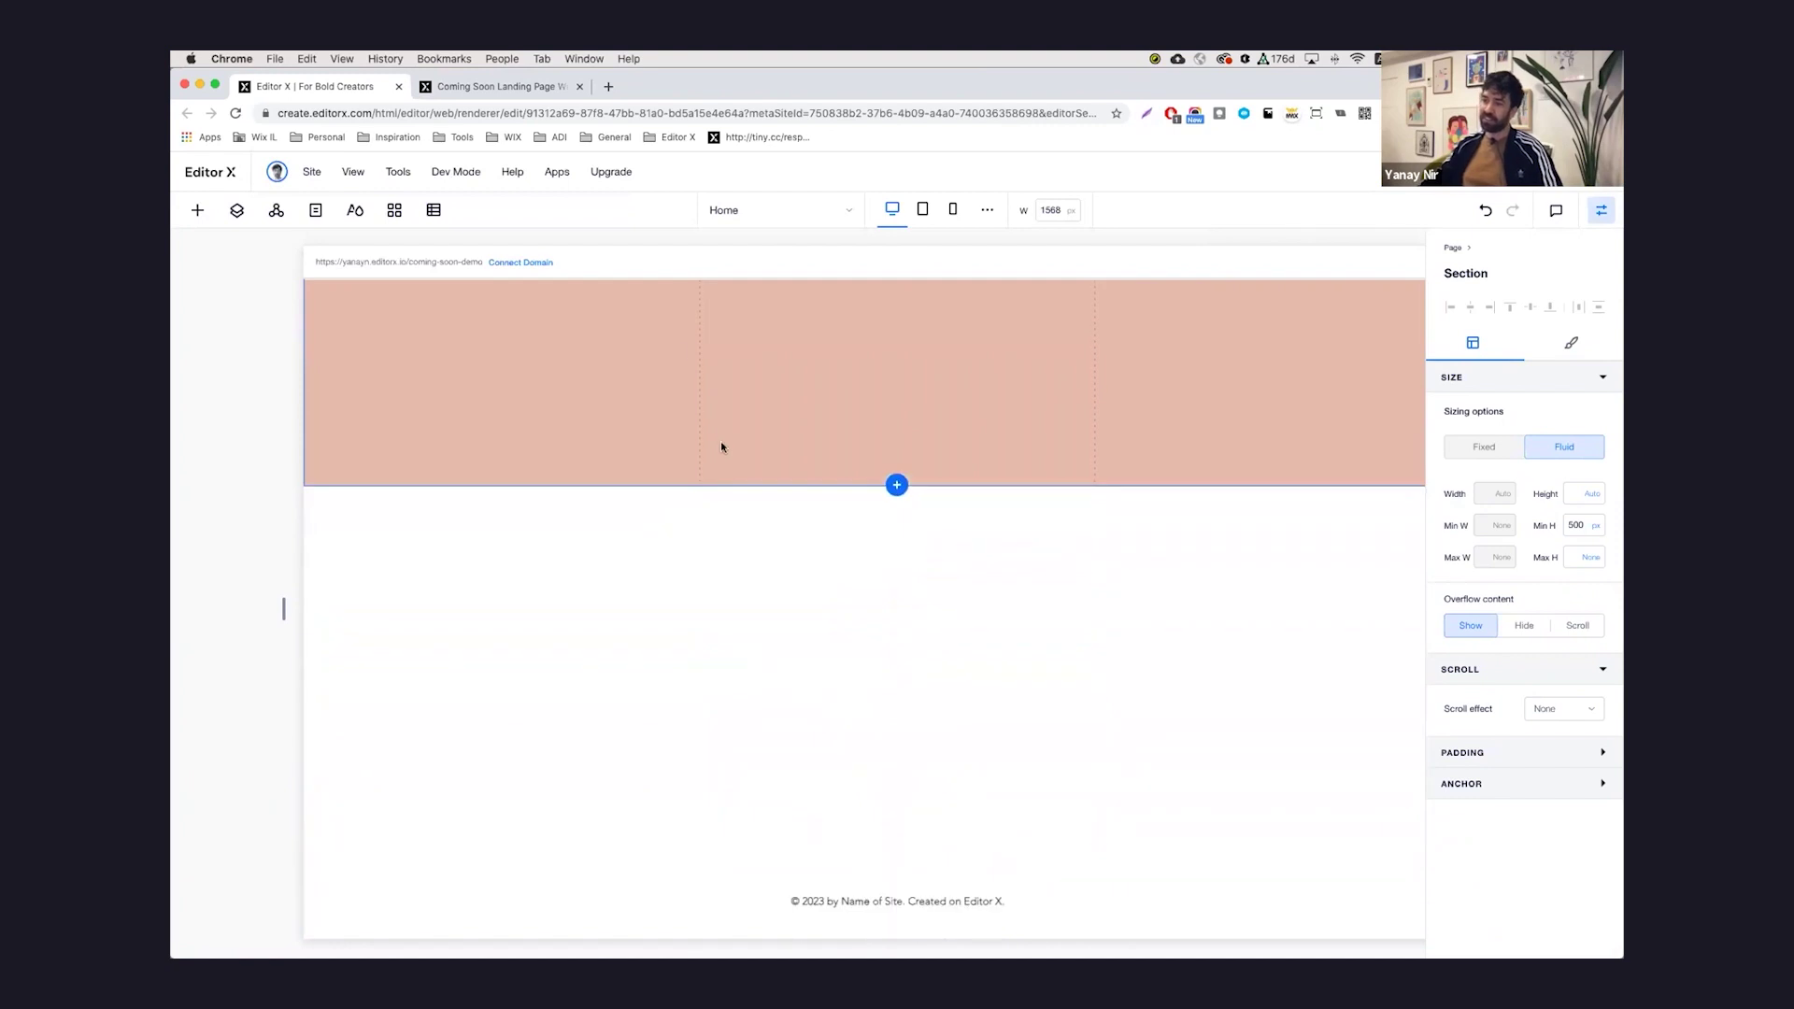
click(626, 358)
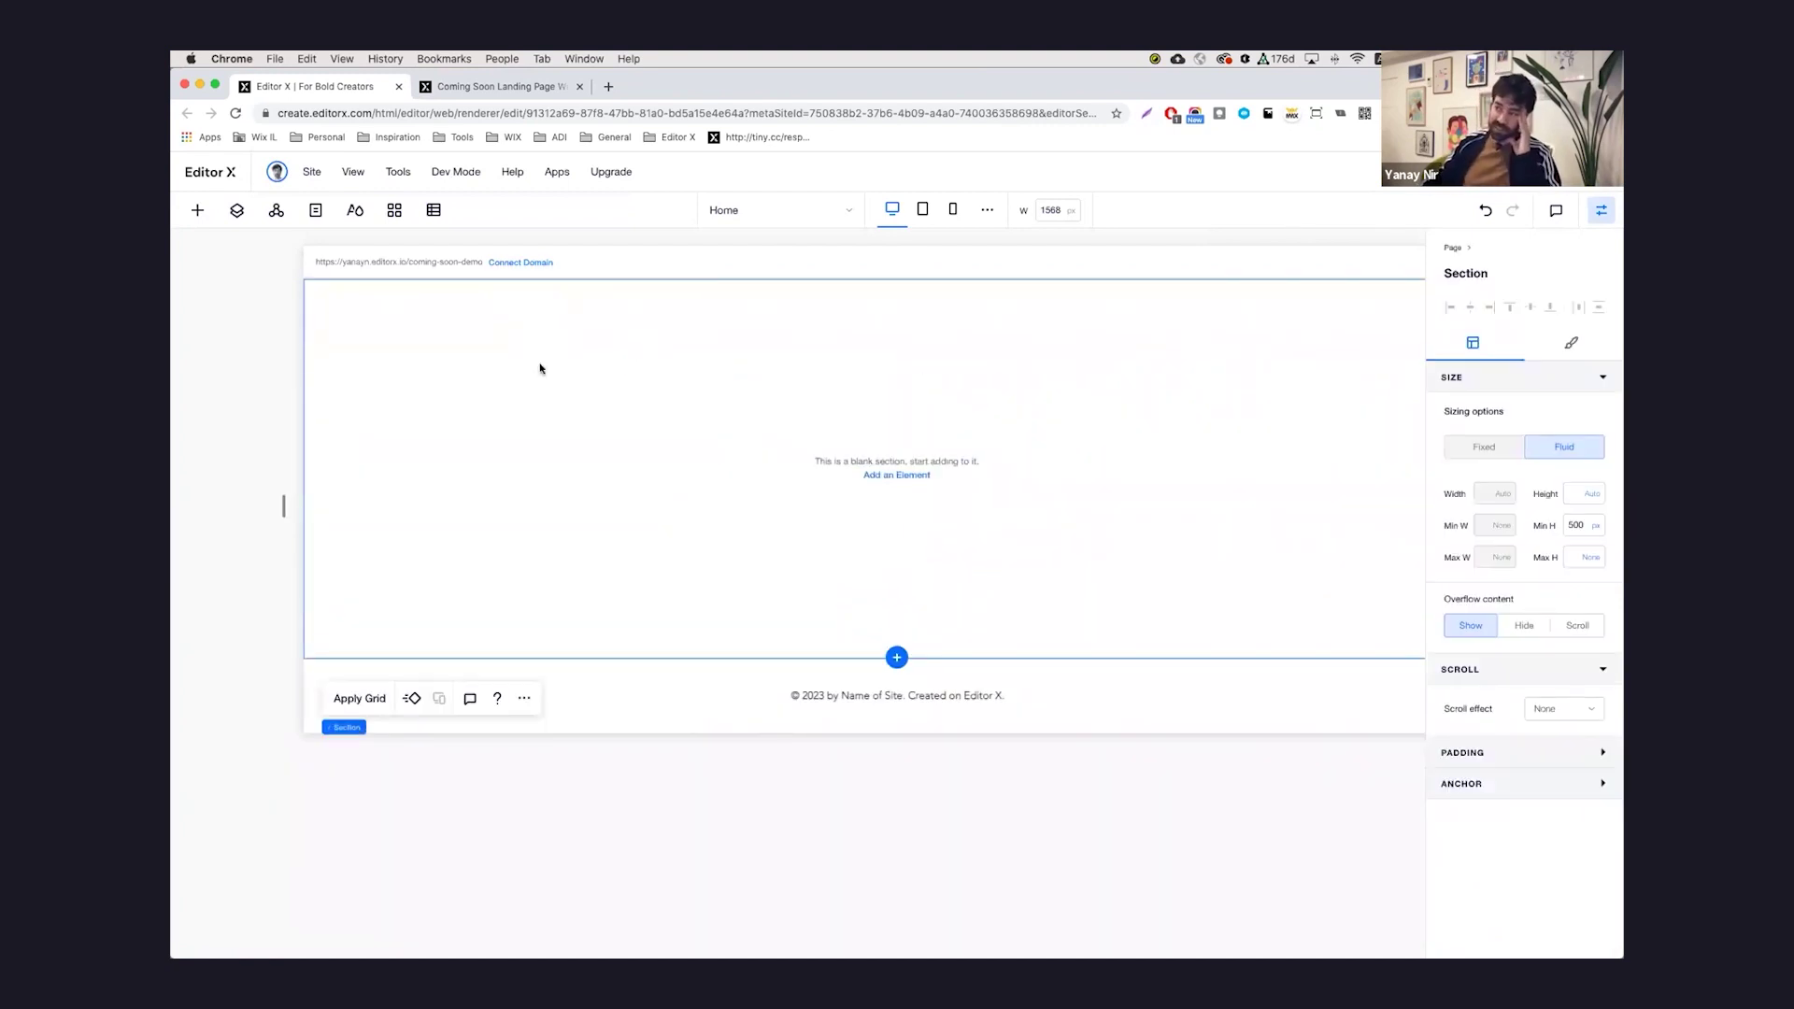
Step: Switch to the Coming Soon template preview and examine how the heading, arrow and oval behave while scrolling
click(495, 86)
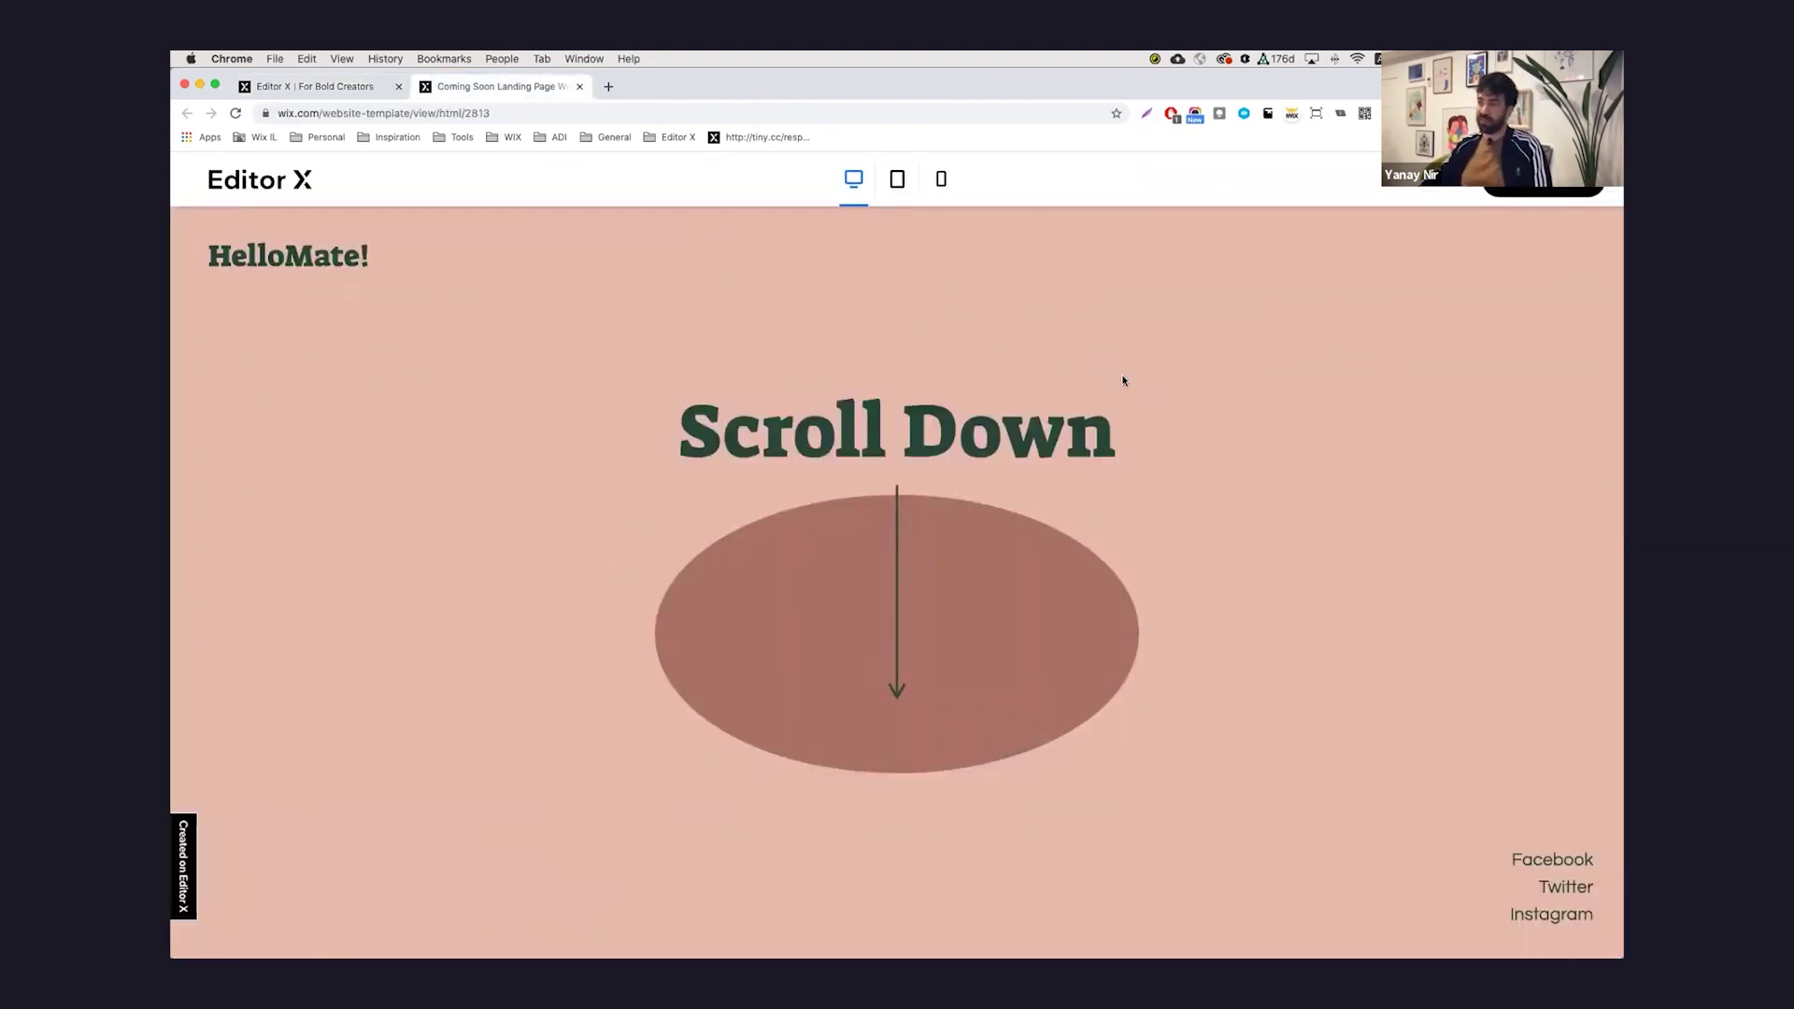
scroll(1199, 390, down, 15)
scroll(1199, 390, up, 15)
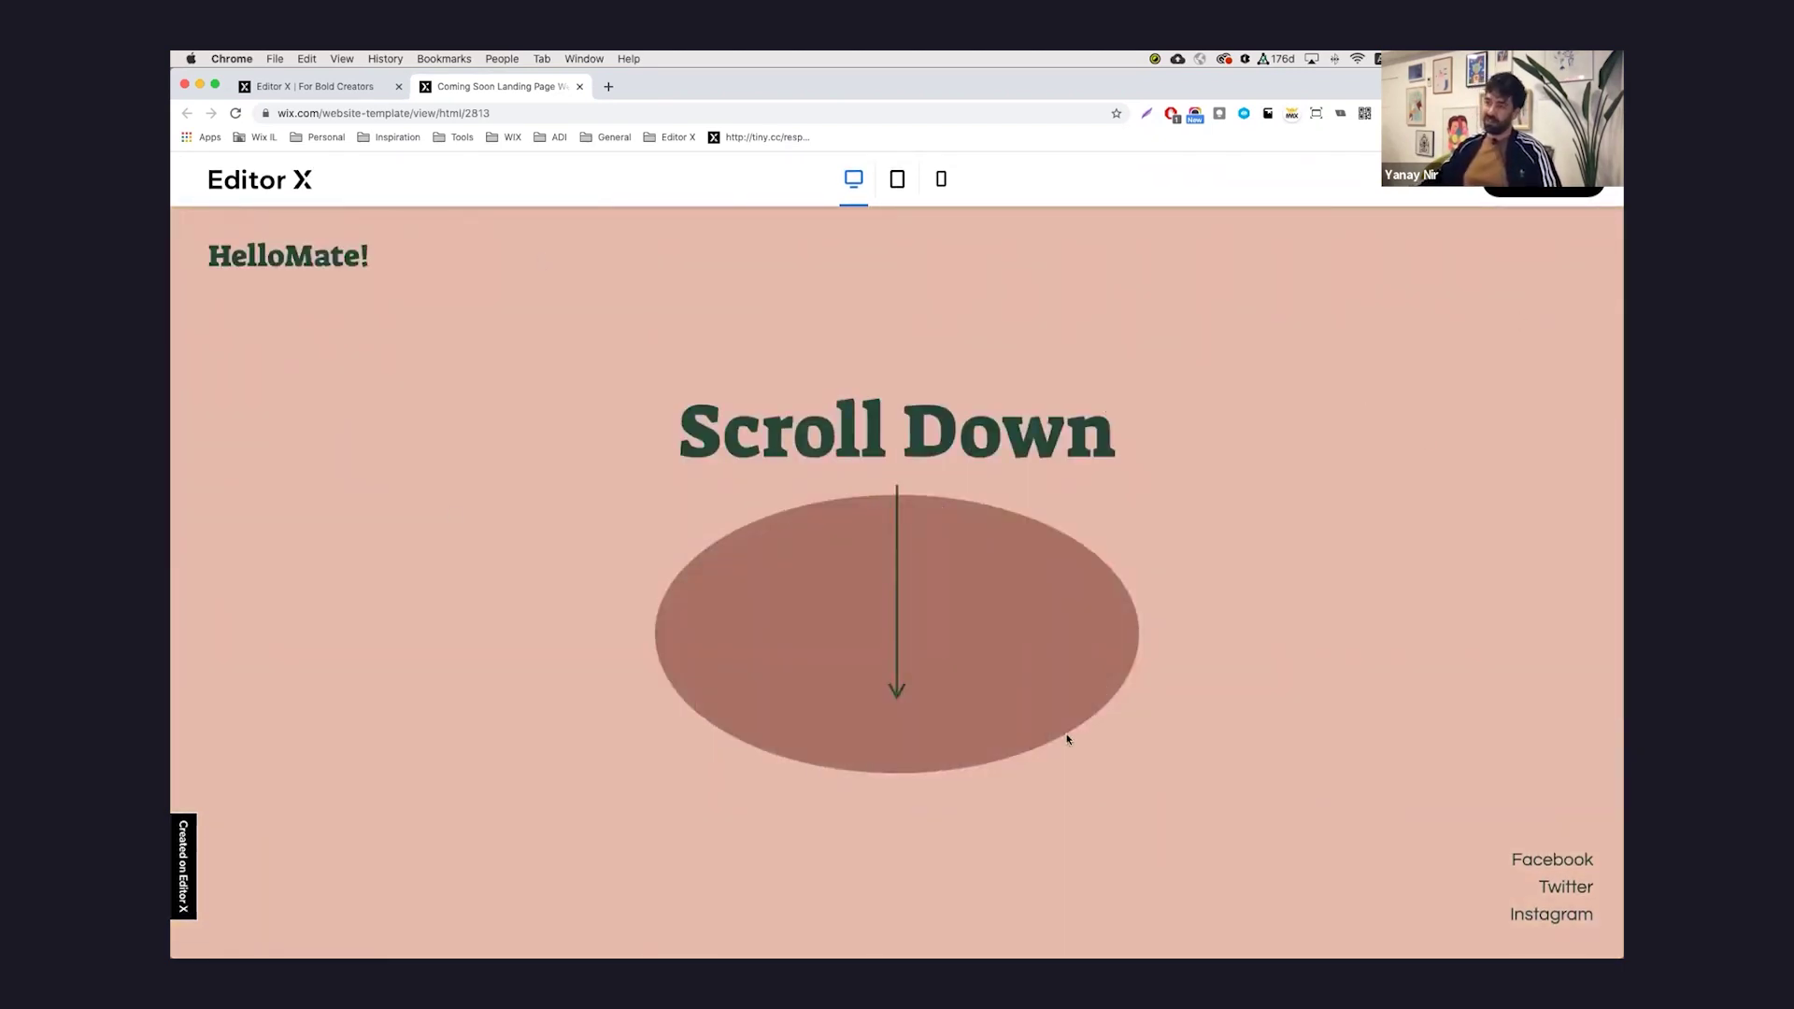
scroll(1098, 727, down, 2)
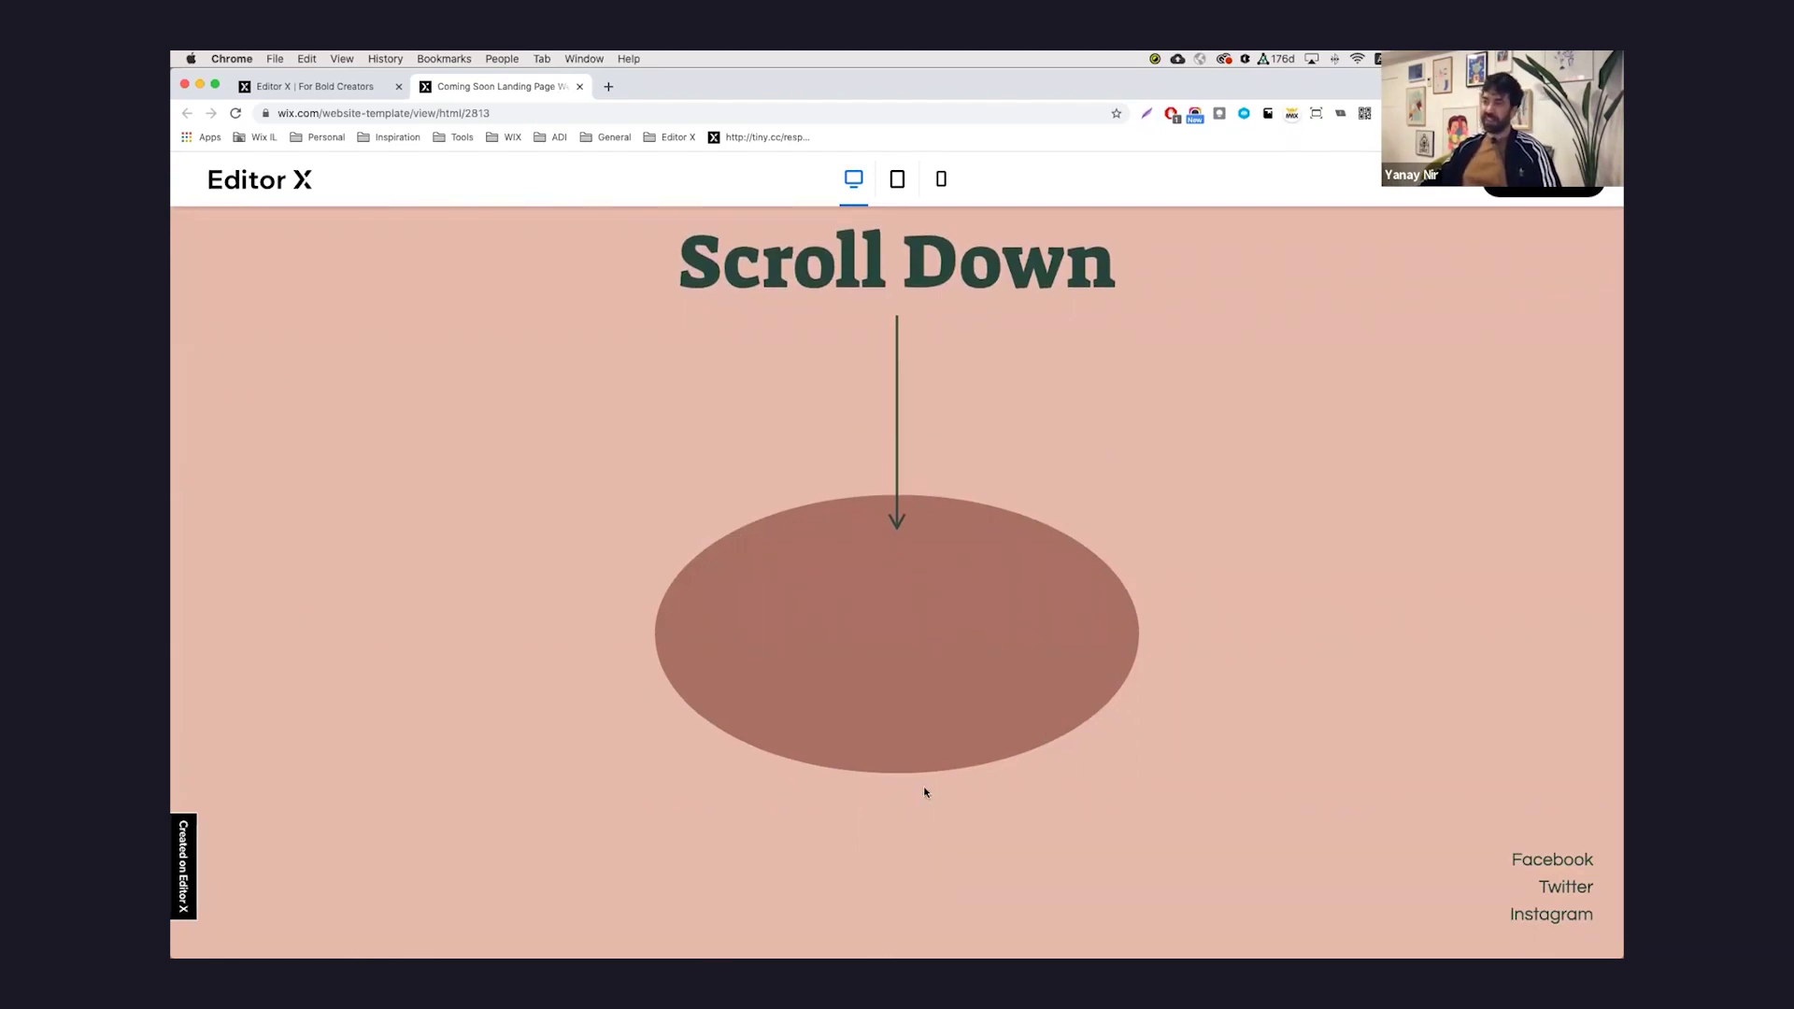
scroll(924, 792, up, 2)
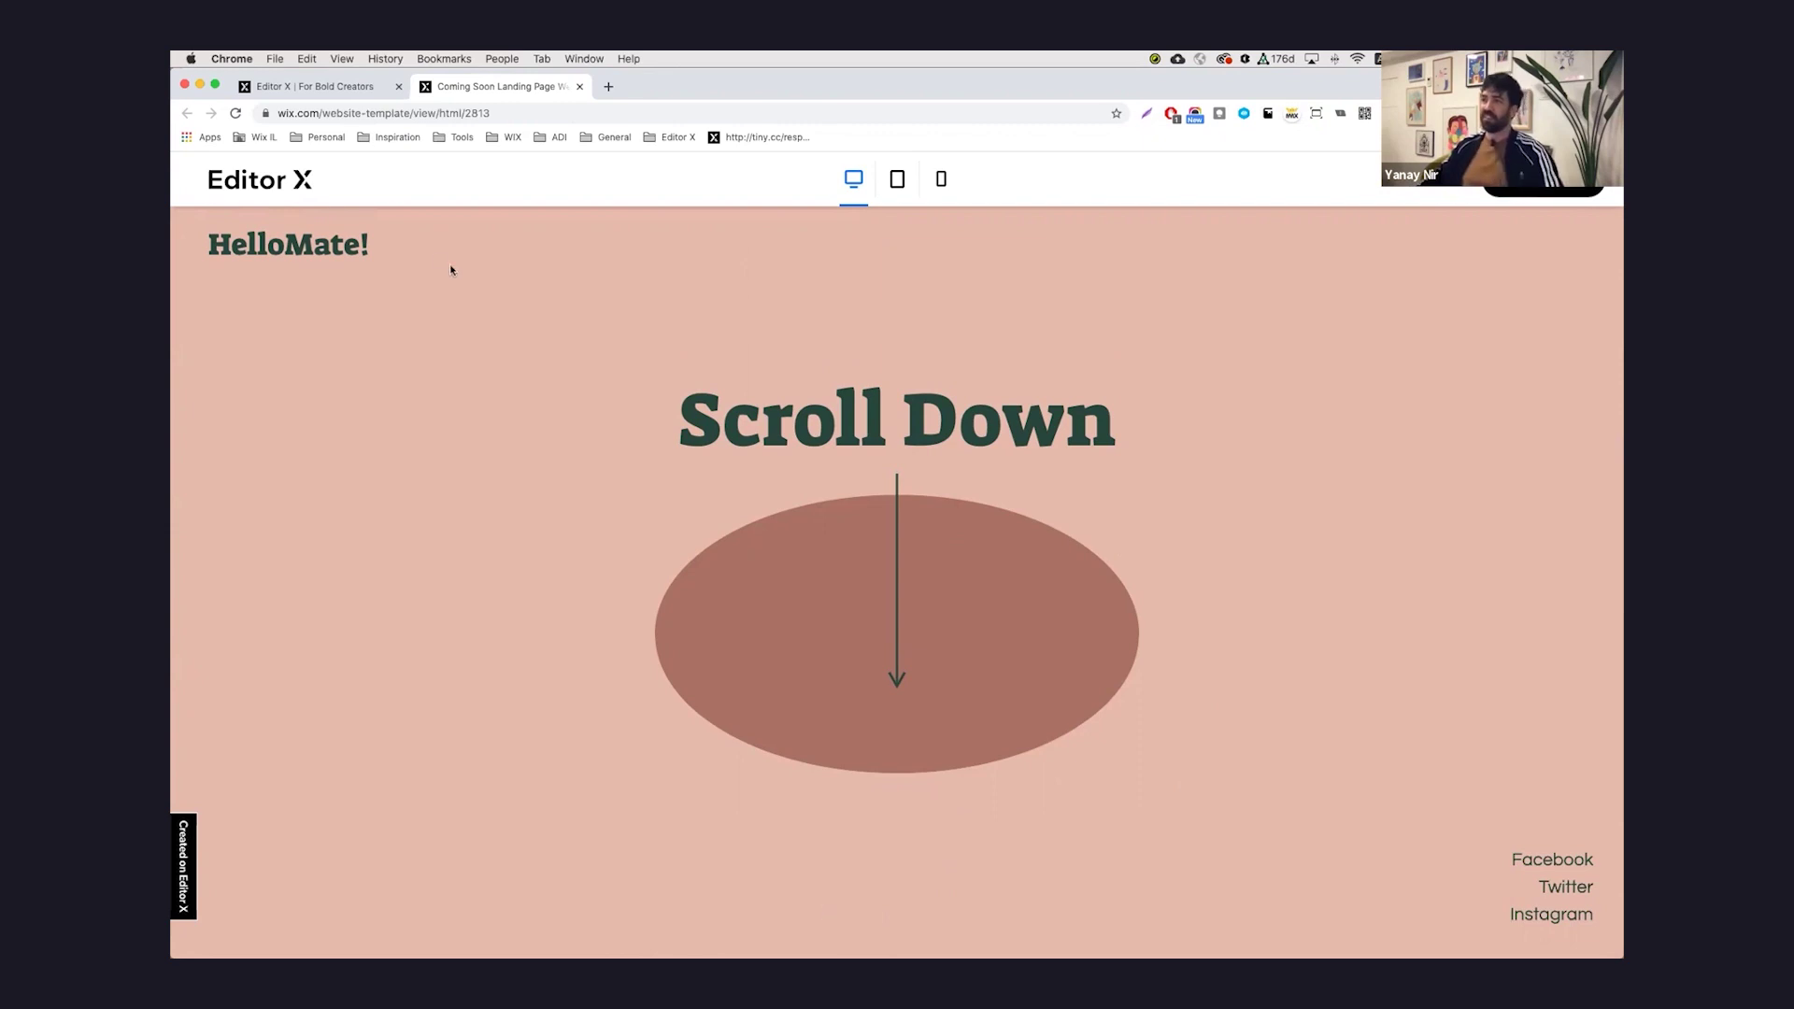
Step: Return to the editor and apply a custom grid of 3 columns and 4 rows to the blank section
click(352, 89)
click(360, 698)
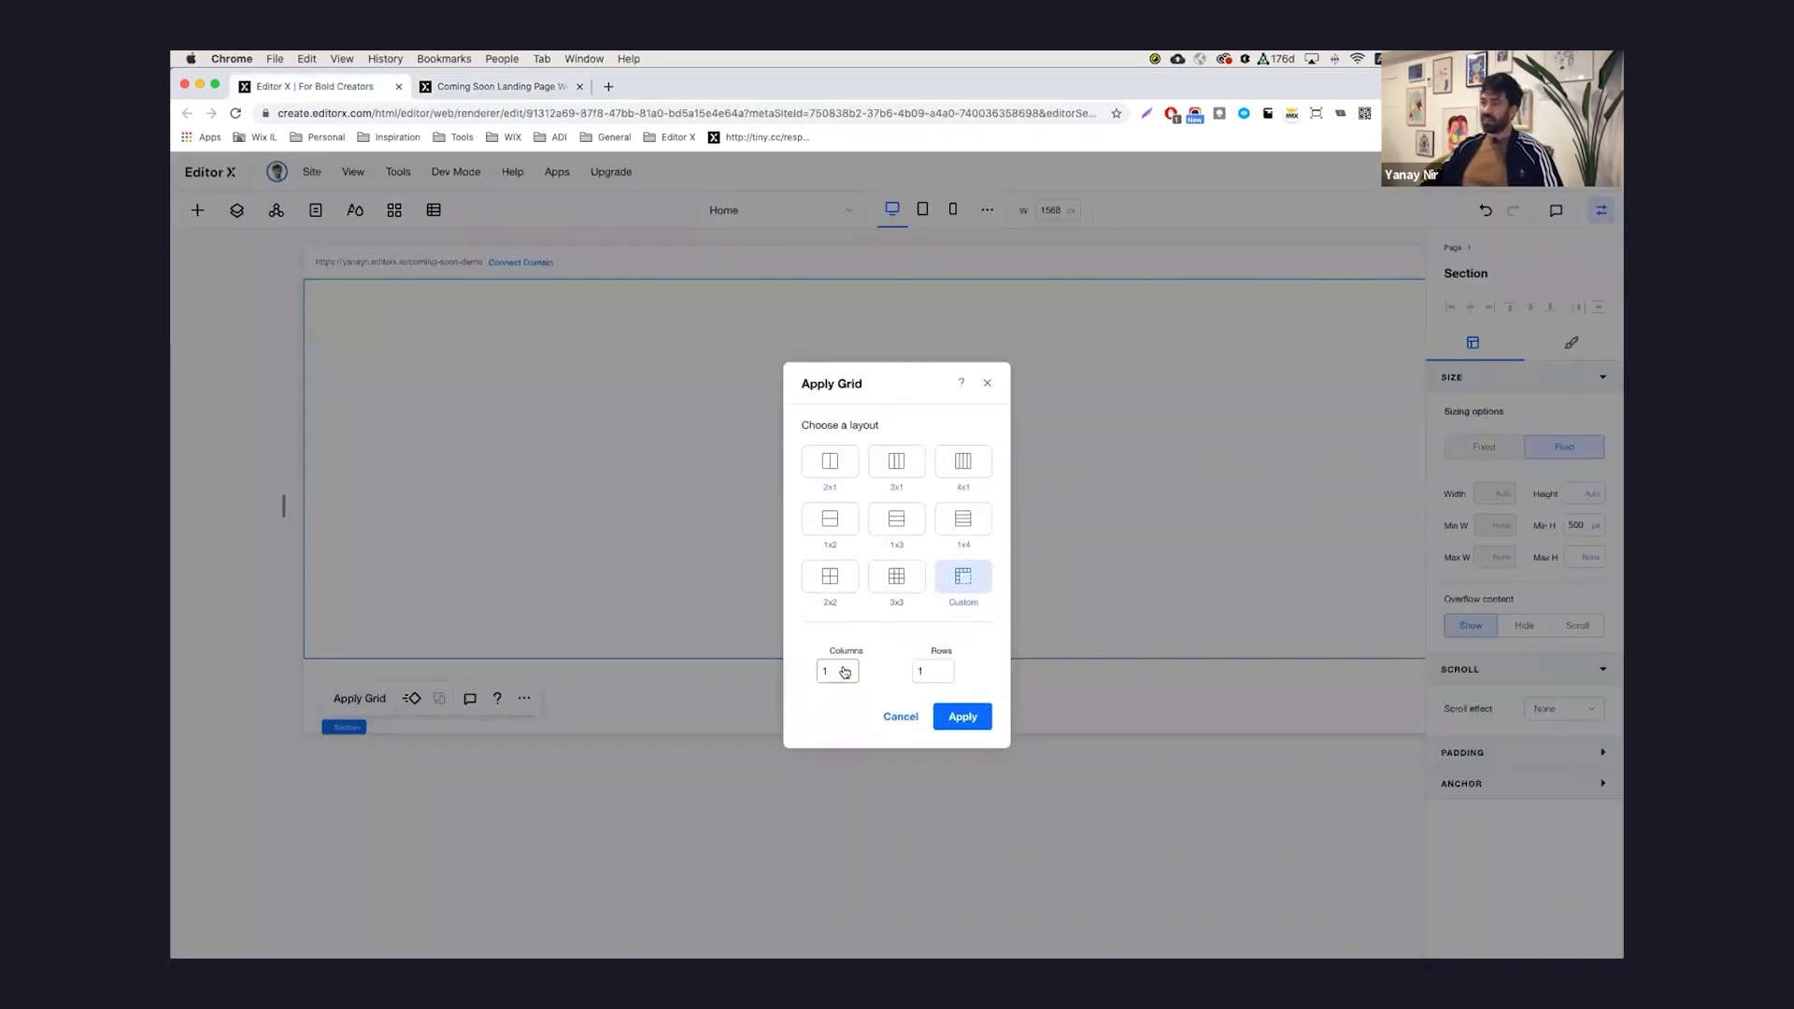
click(500, 84)
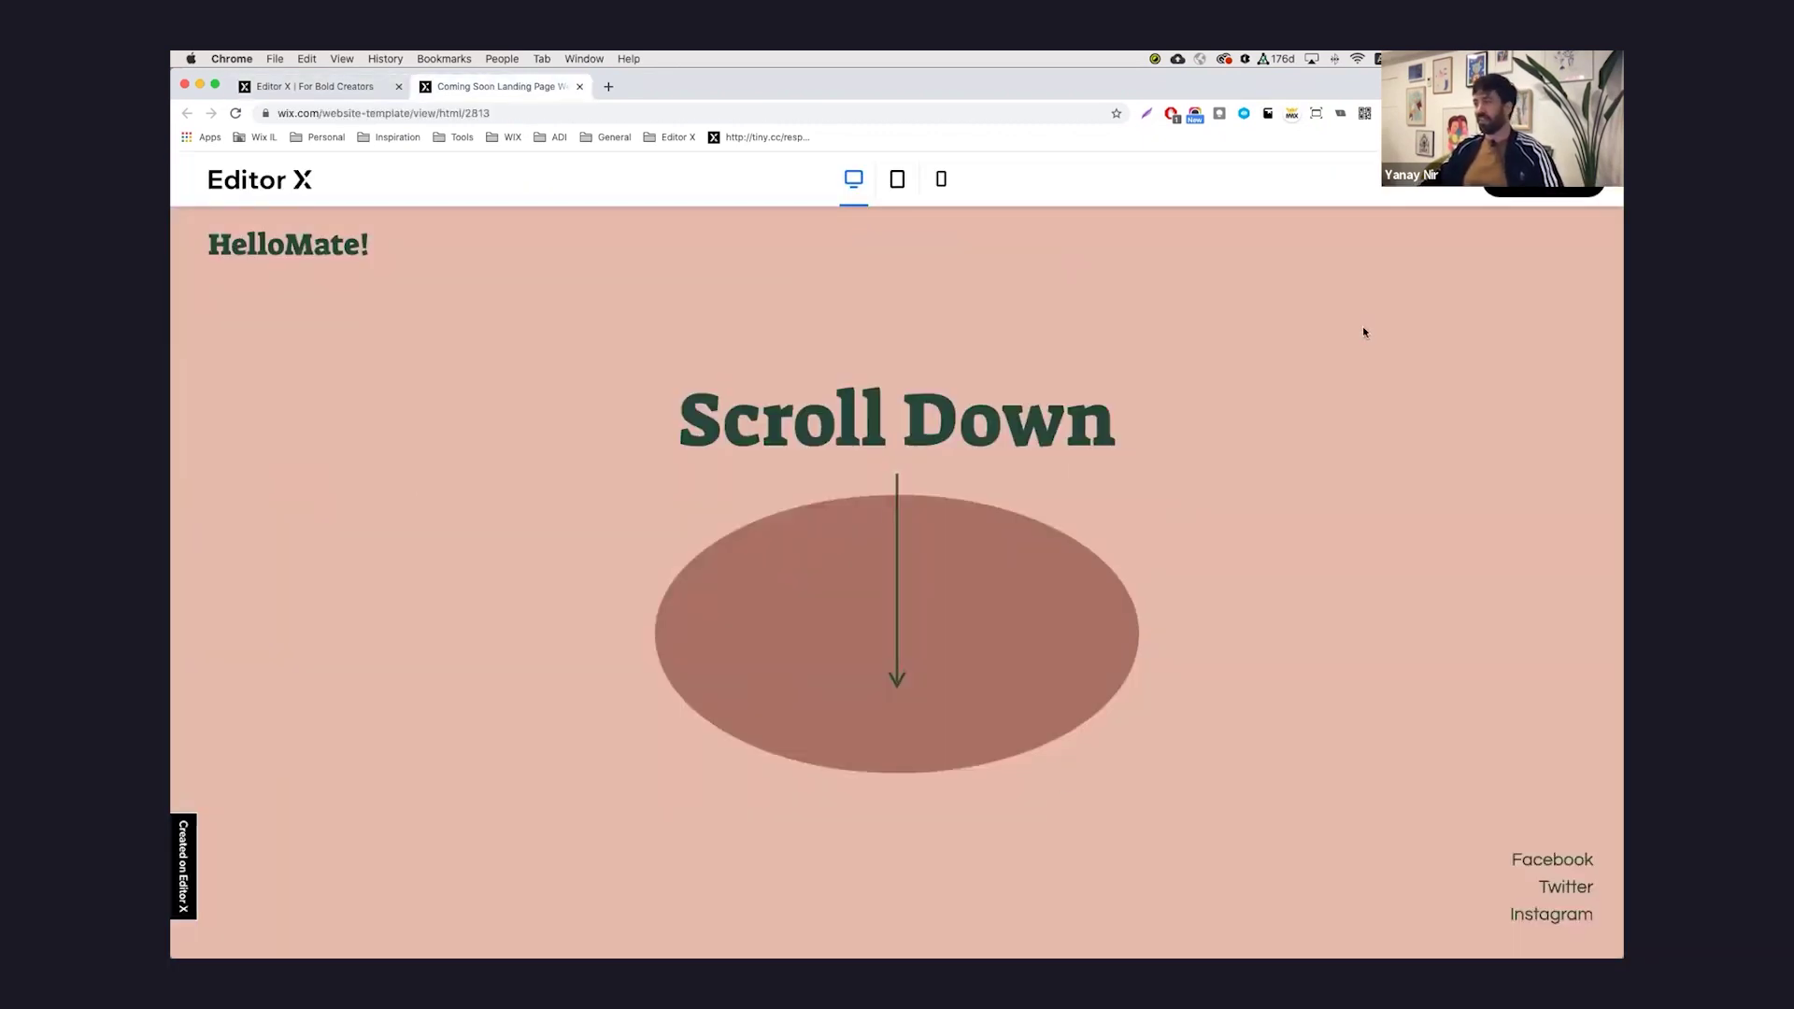
click(336, 86)
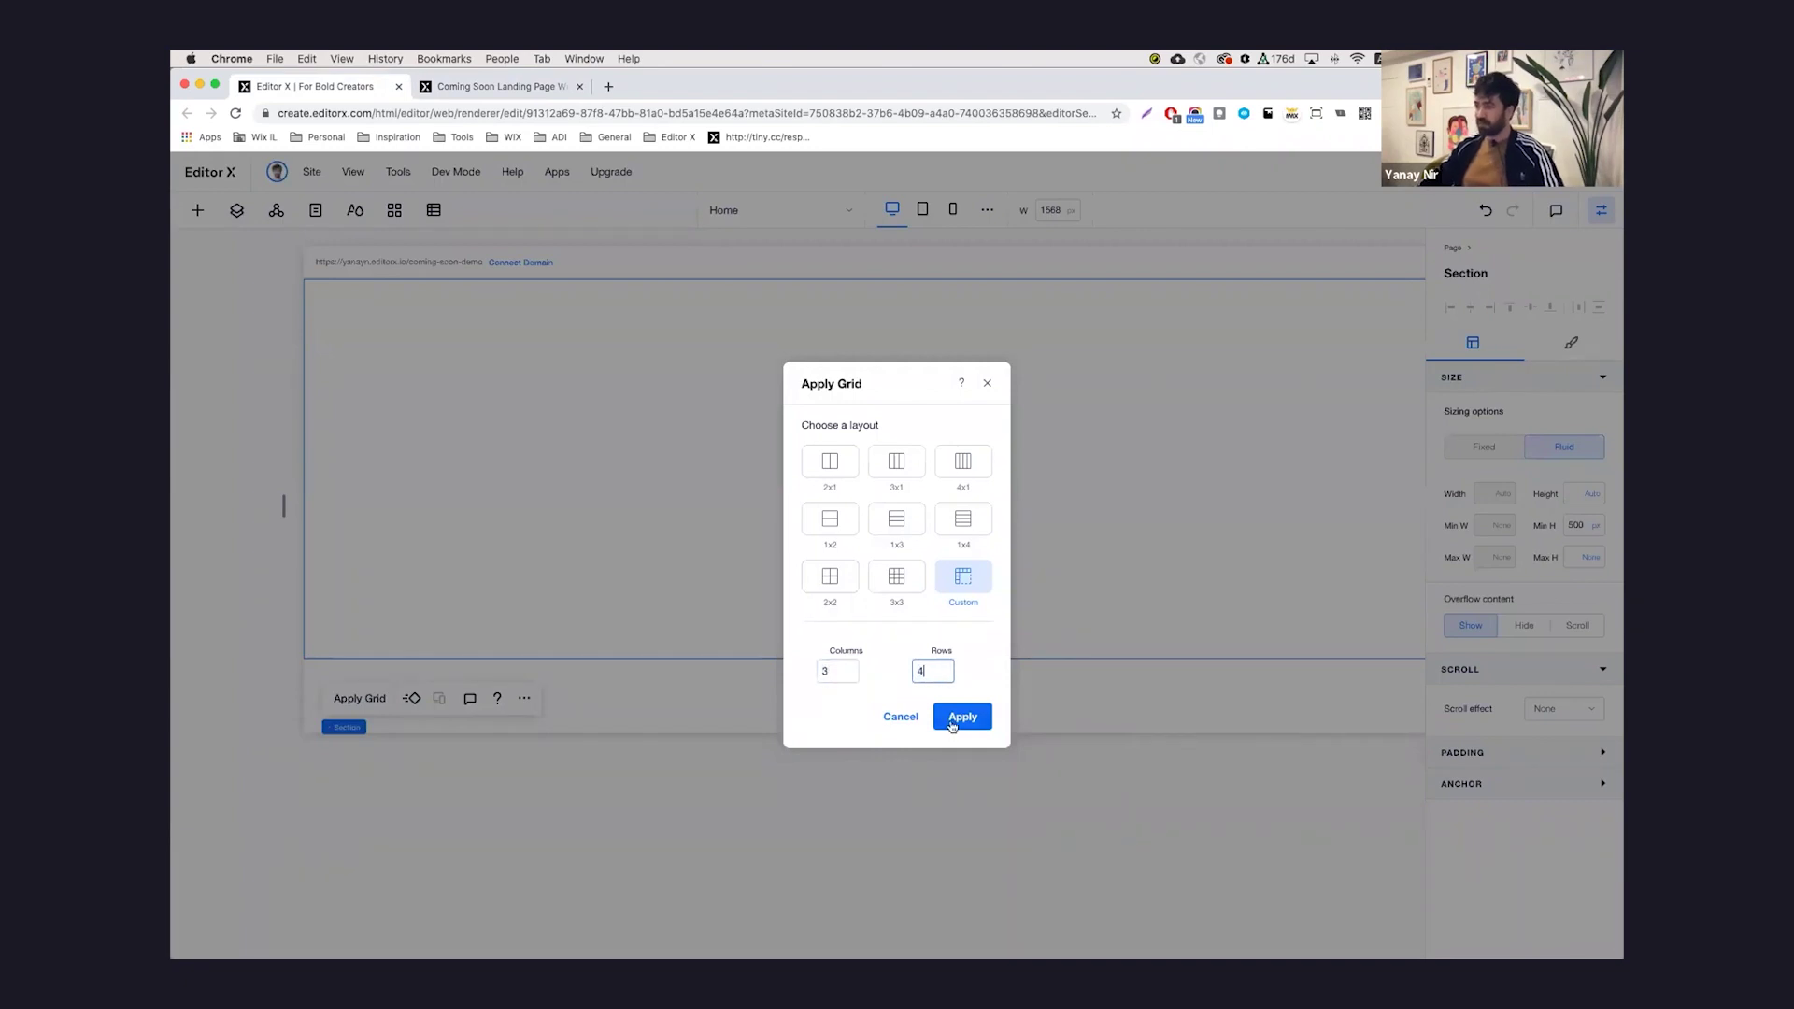
click(953, 716)
Step: Set the minimum height of the grid's first row to 30vh and the second row to 55vh
click(355, 698)
click(880, 639)
click(287, 318)
click(335, 428)
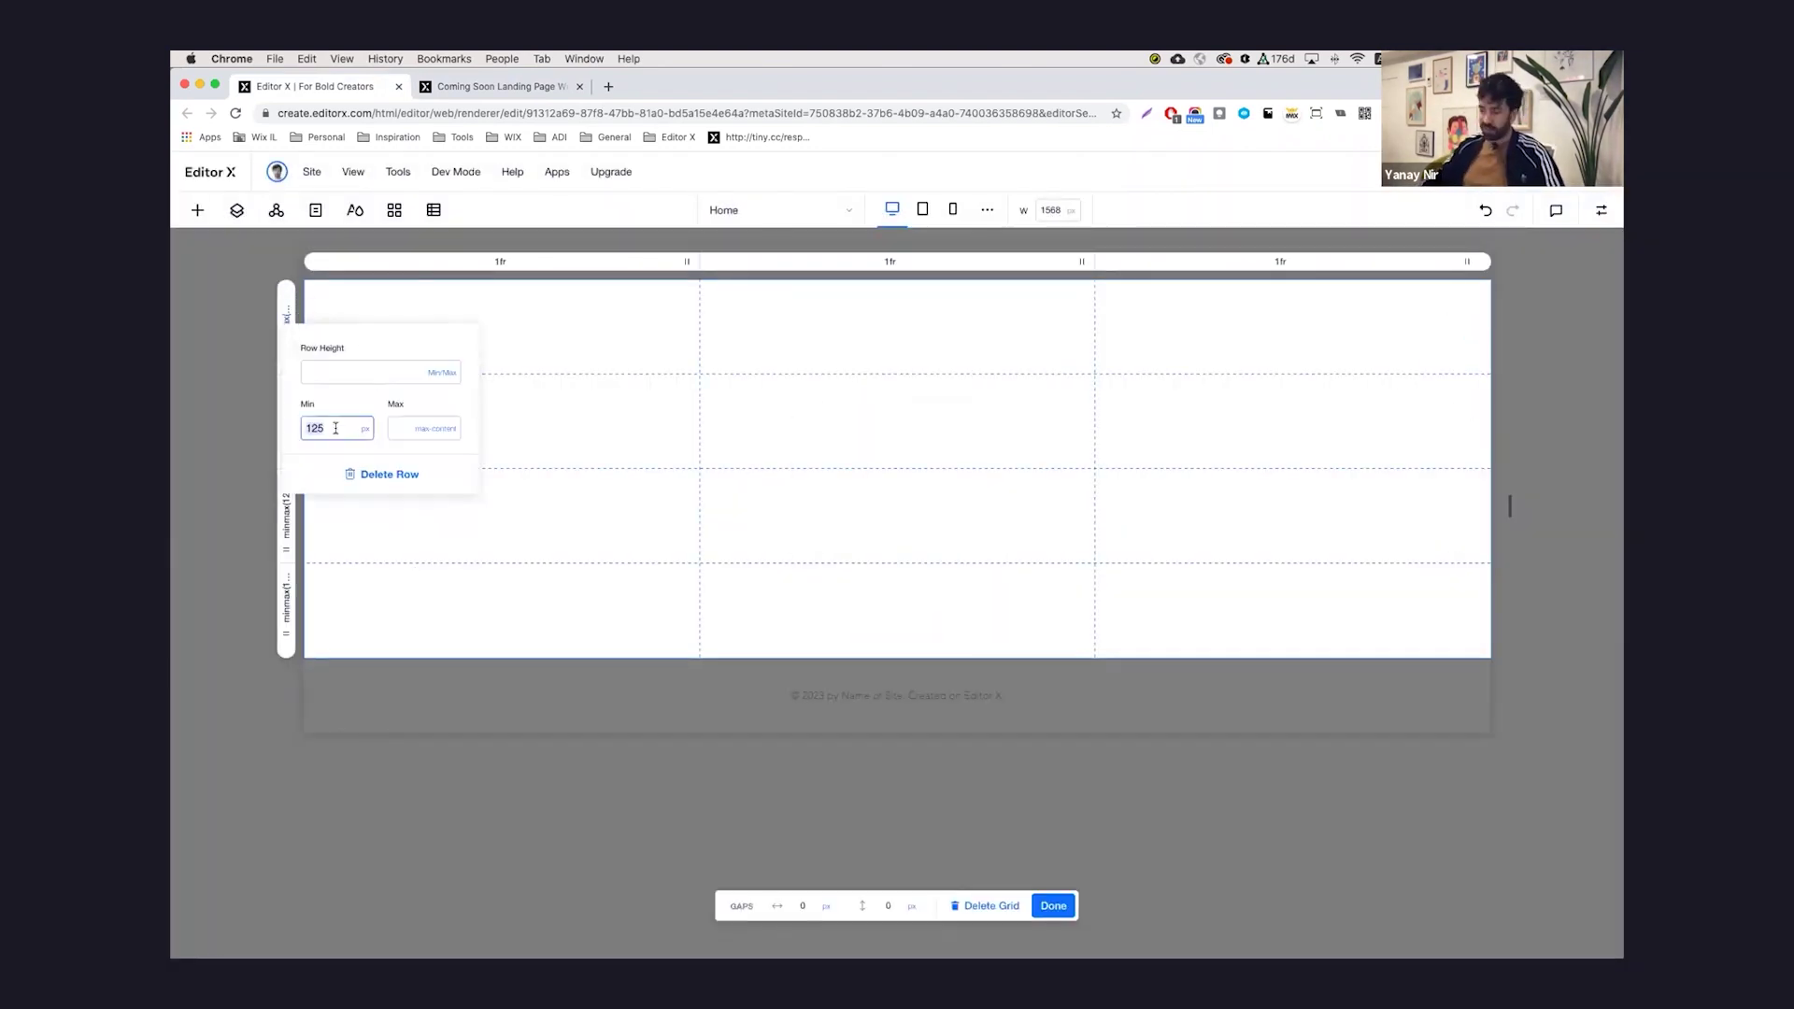
text(30vh)
key(Return)
click(287, 472)
click(342, 570)
text(55vh)
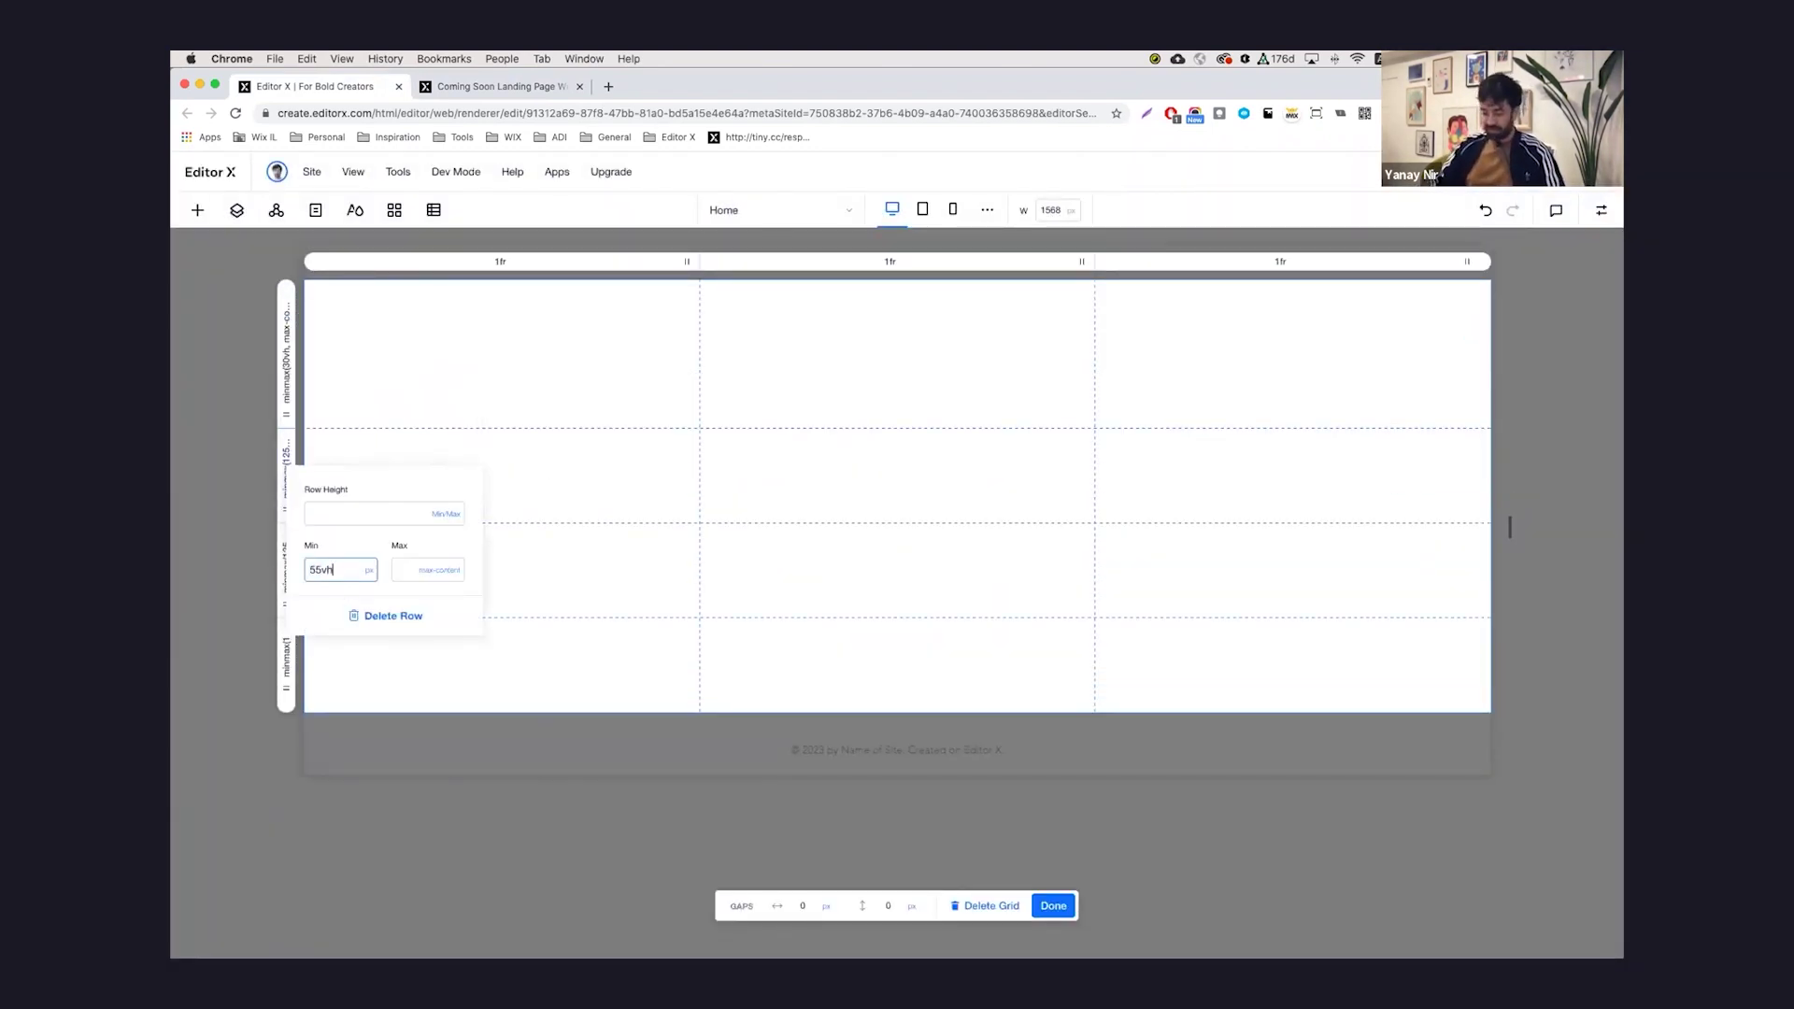
key(Return)
Step: Set the minimum height of the grid's third and fourth rows to 15vh each
click(287, 714)
click(340, 826)
text(15vh)
key(Return)
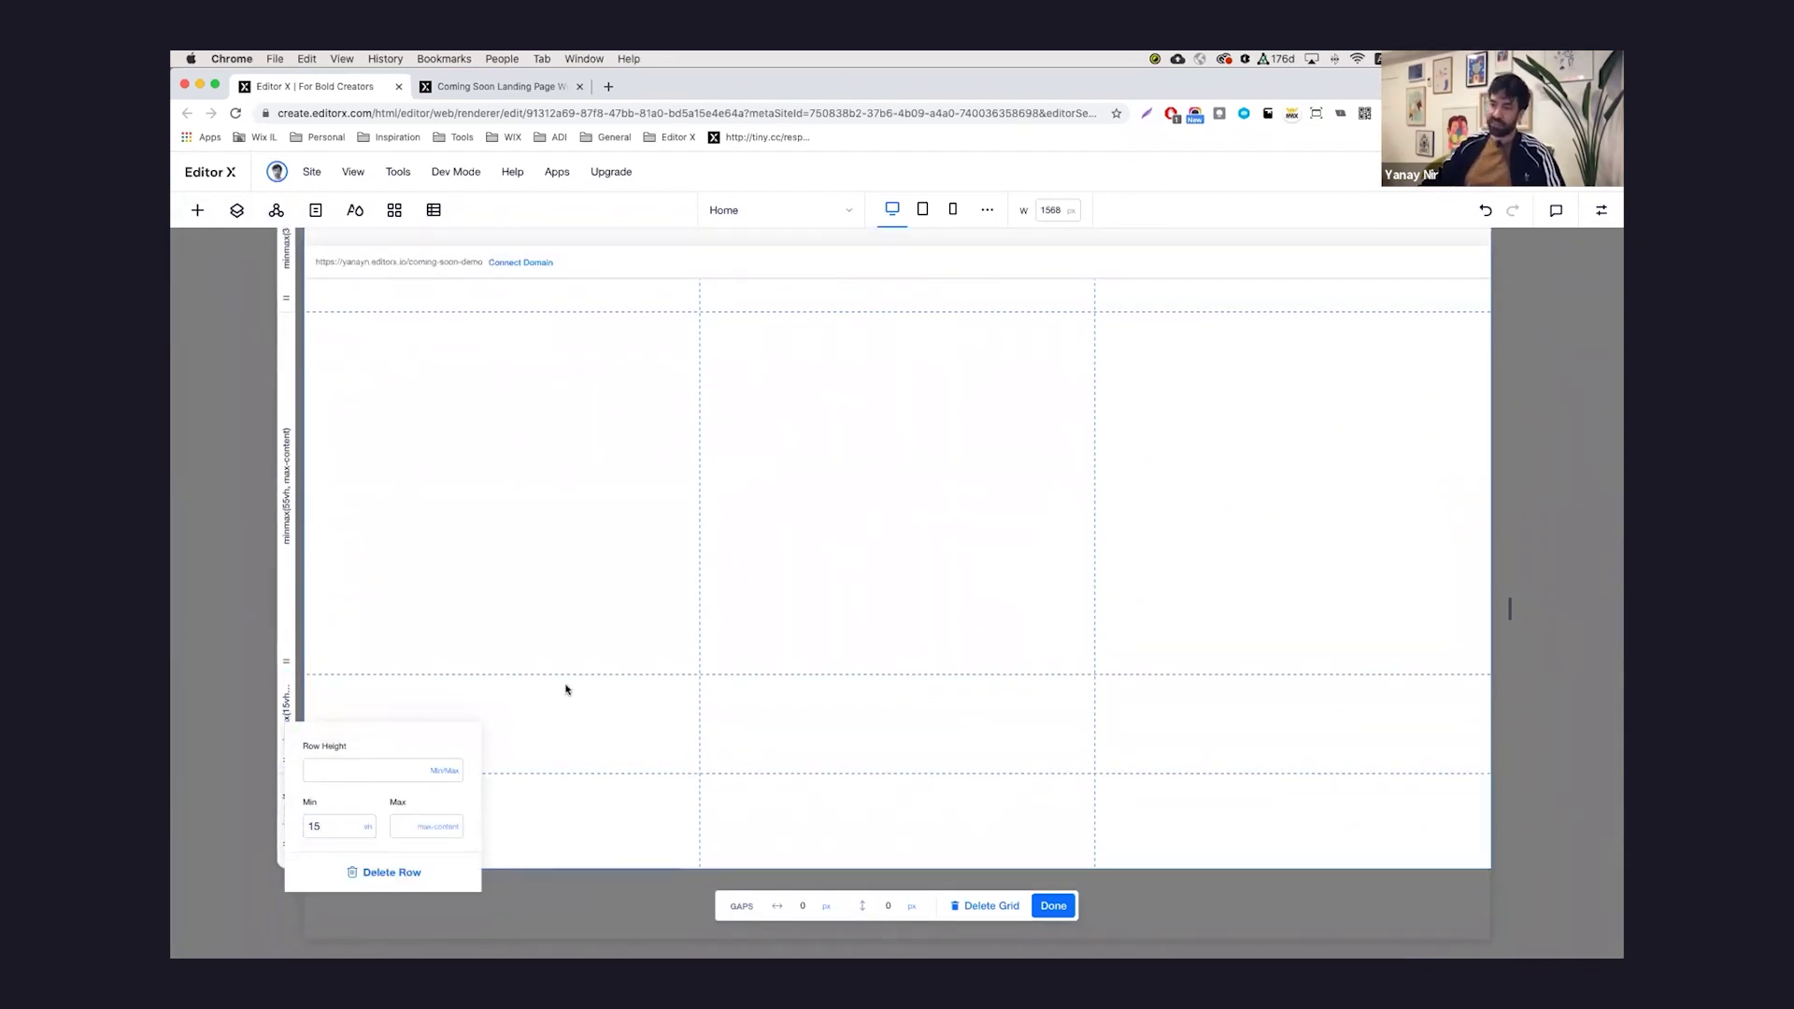
click(287, 777)
text(15vh)
key(Return)
key(Escape)
Step: Change the section's background fill to the light pink colour used in the template
click(1571, 342)
click(1494, 447)
click(1481, 530)
click(1602, 209)
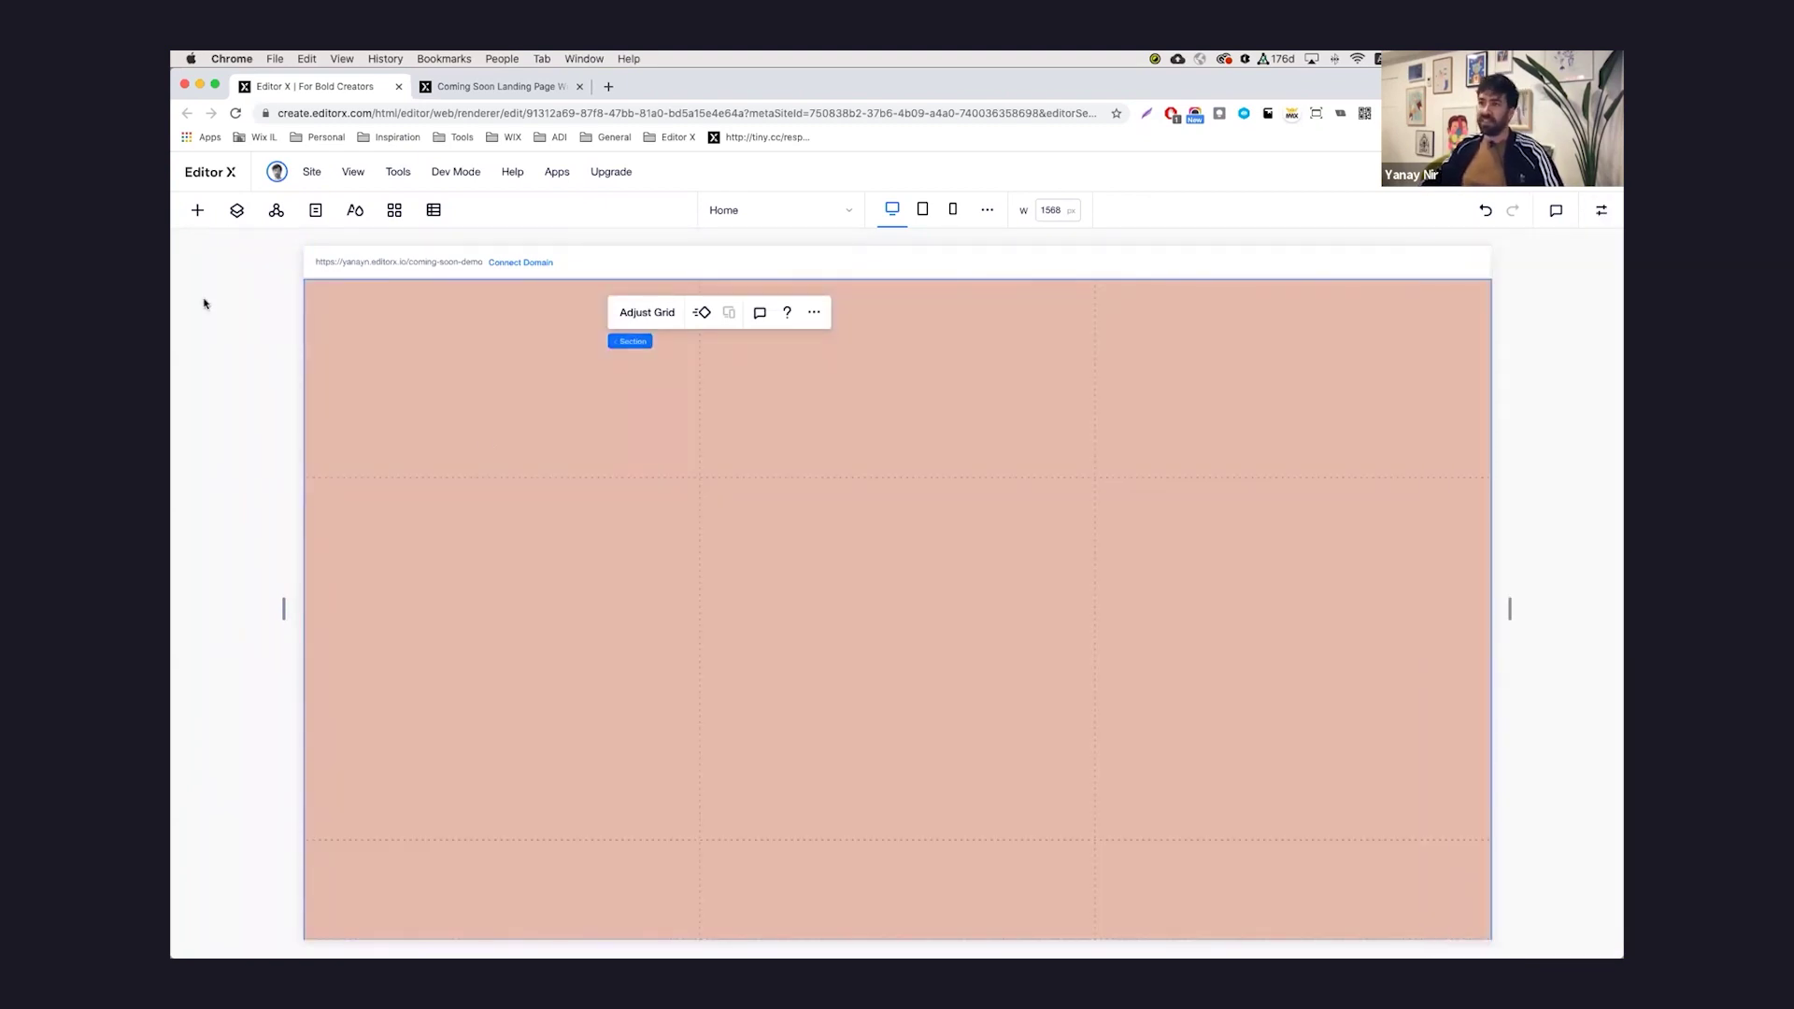
Step: Add a text element to the section's first grid cell reading "HelloMate!", matching the template's title
click(197, 209)
click(361, 320)
click(500, 86)
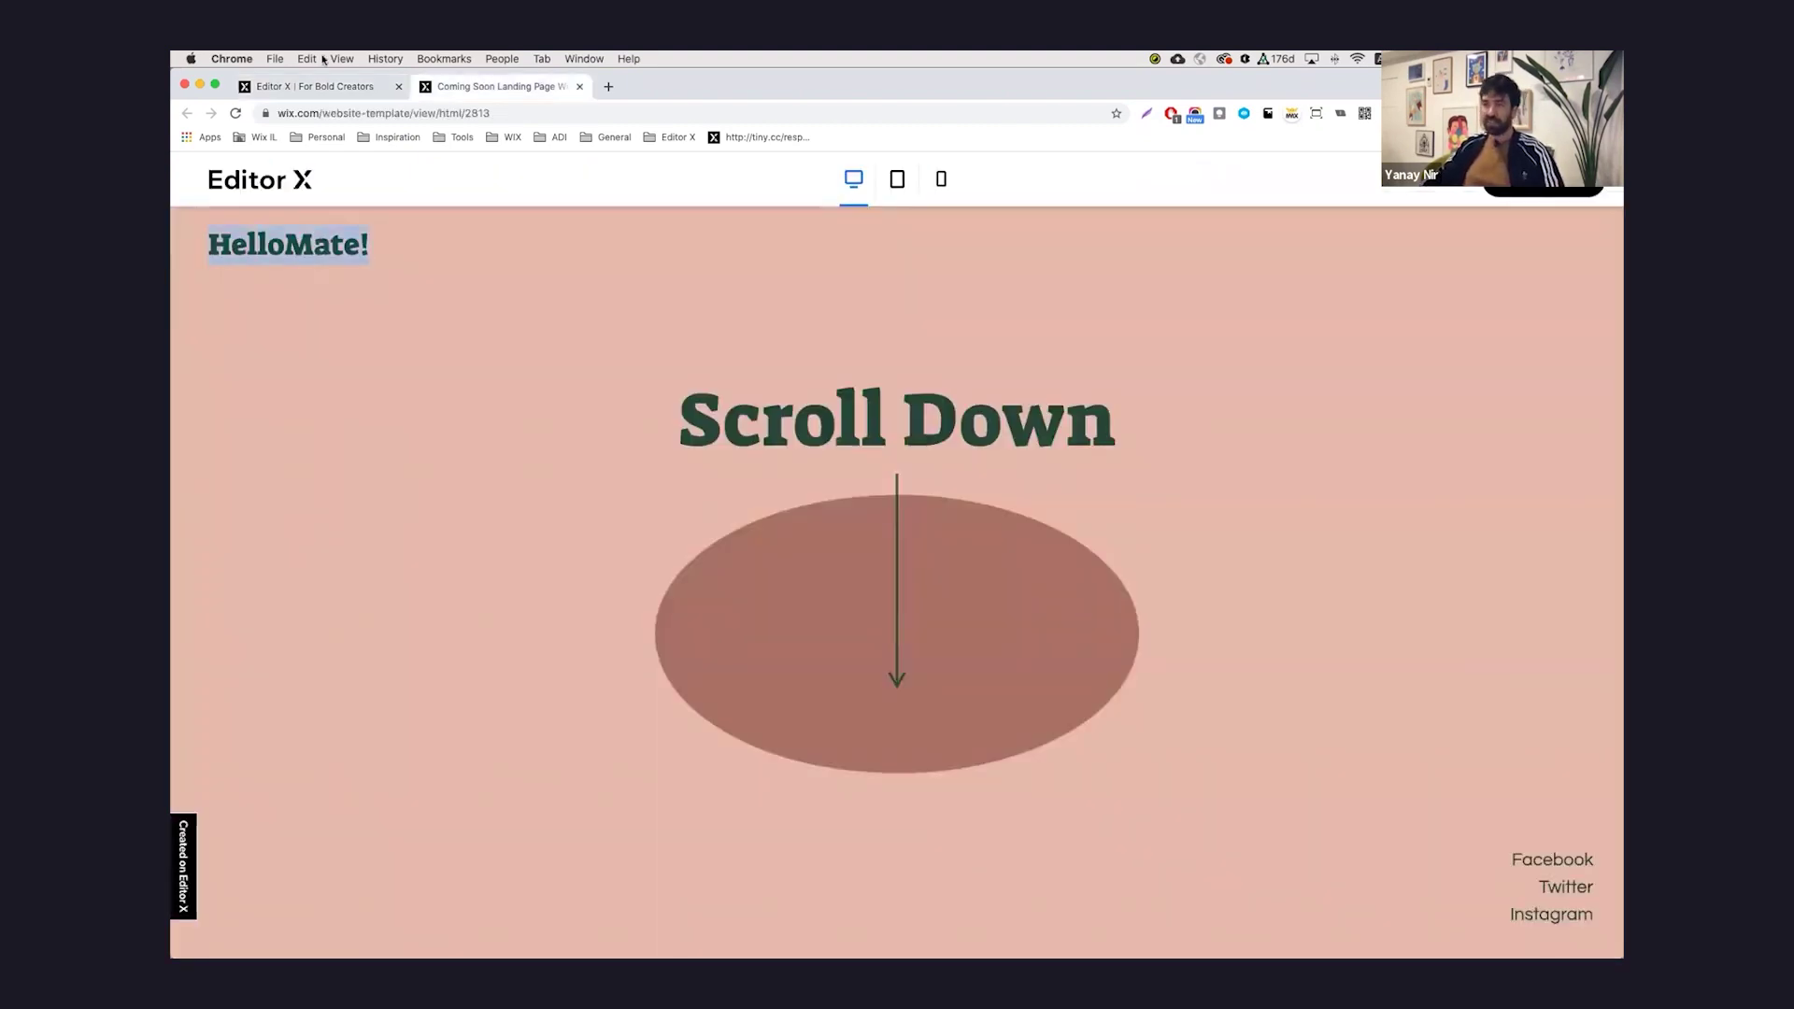
click(315, 86)
double_click(468, 335)
text(HelloMate!)
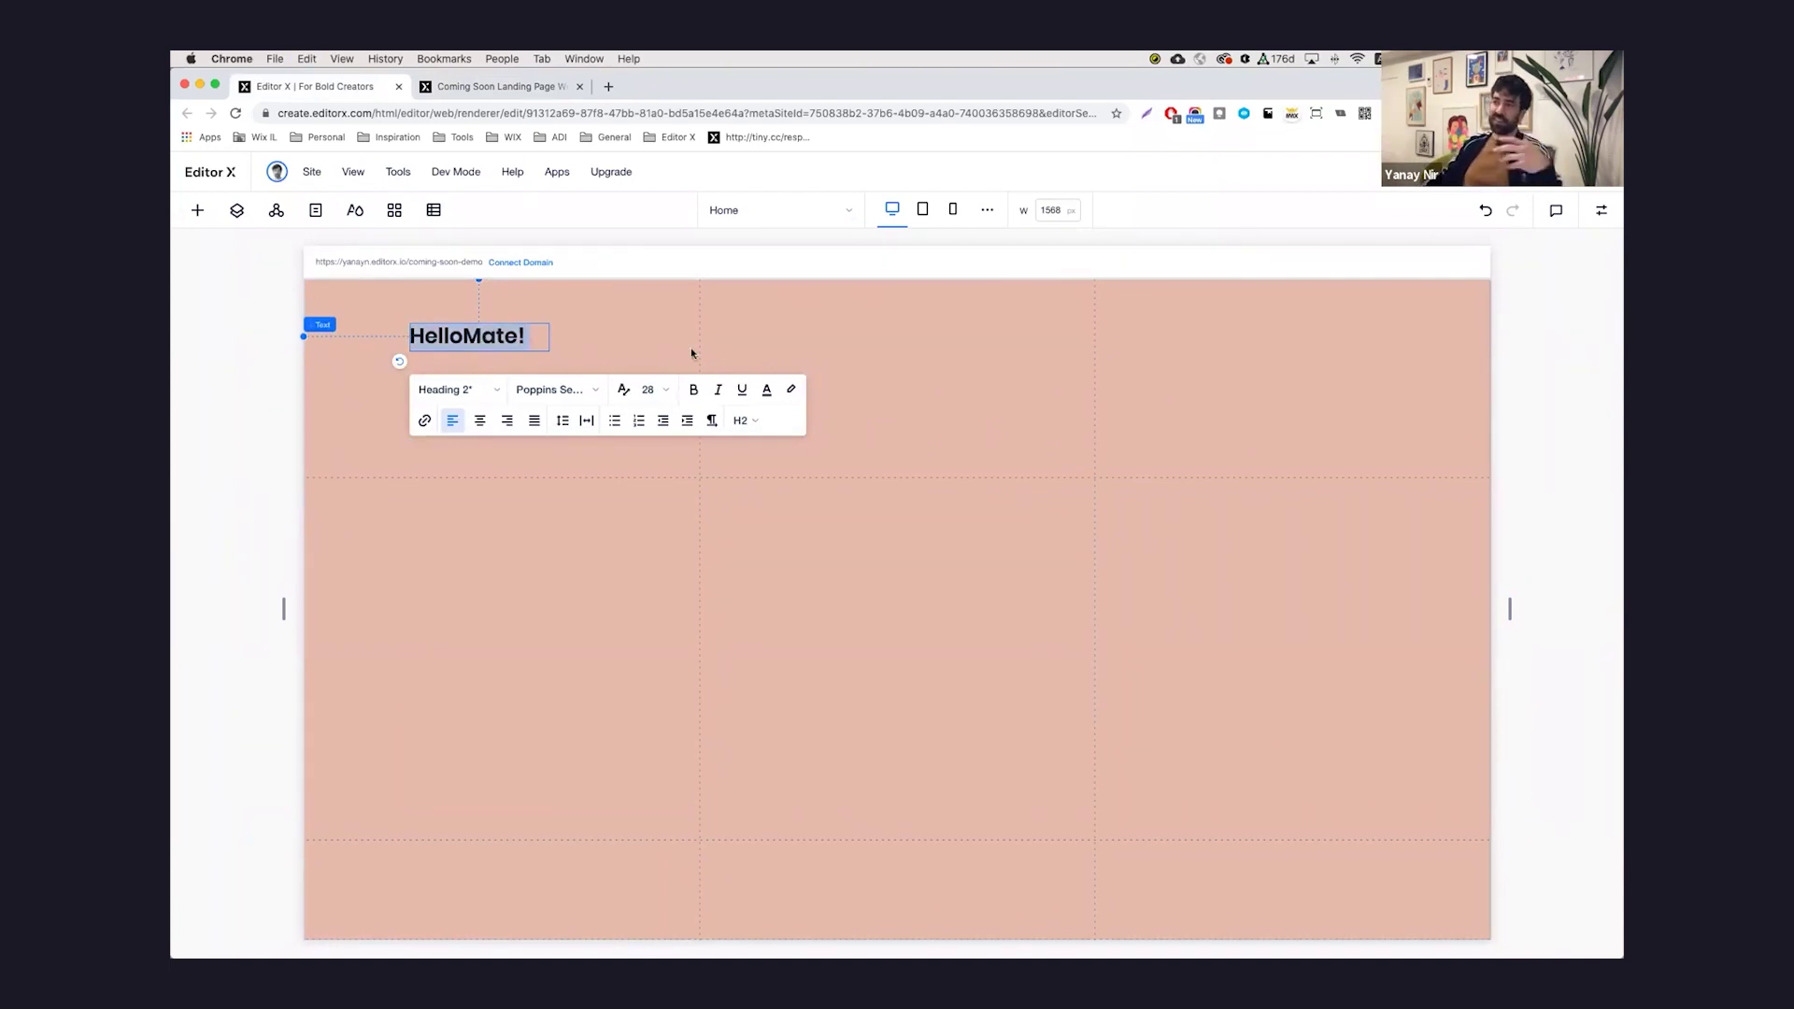
Step: Style the HelloMate! text as Heading 3, widen its box to about 74%, and set its font size range to 30–40
click(485, 393)
click(485, 421)
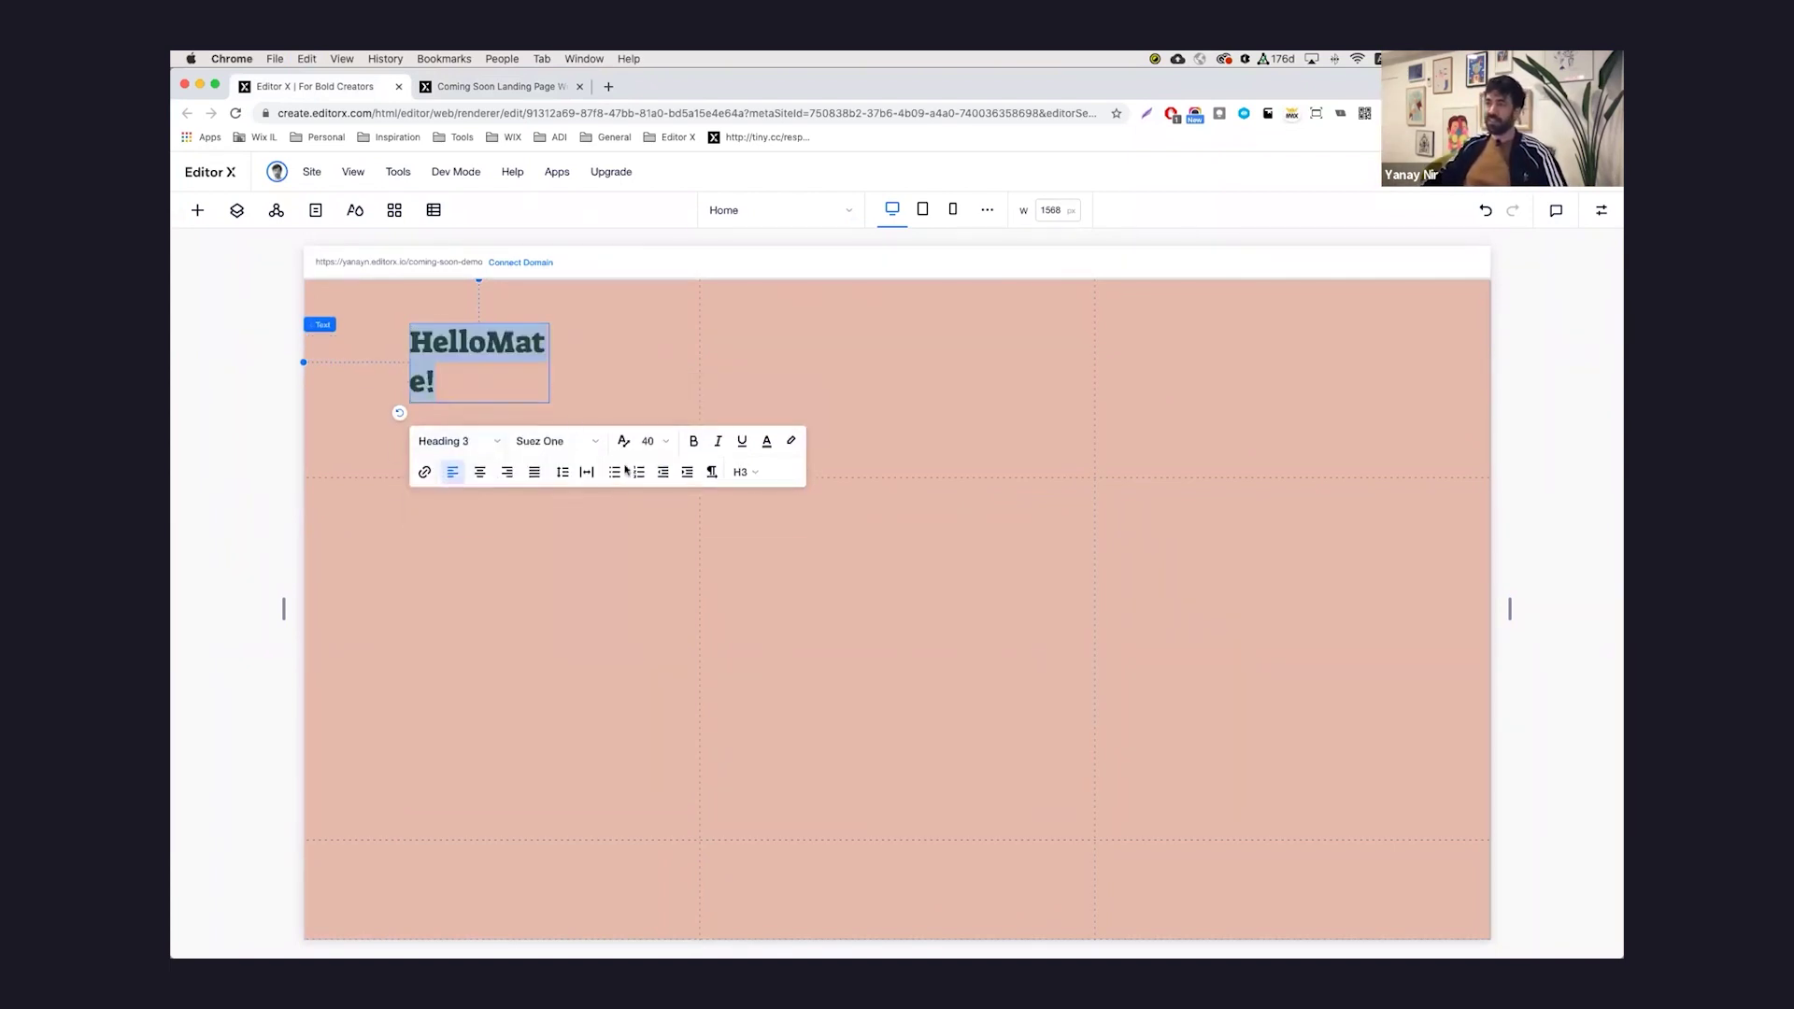
key(Escape)
drag(550, 363, 1295, 368)
click(442, 401)
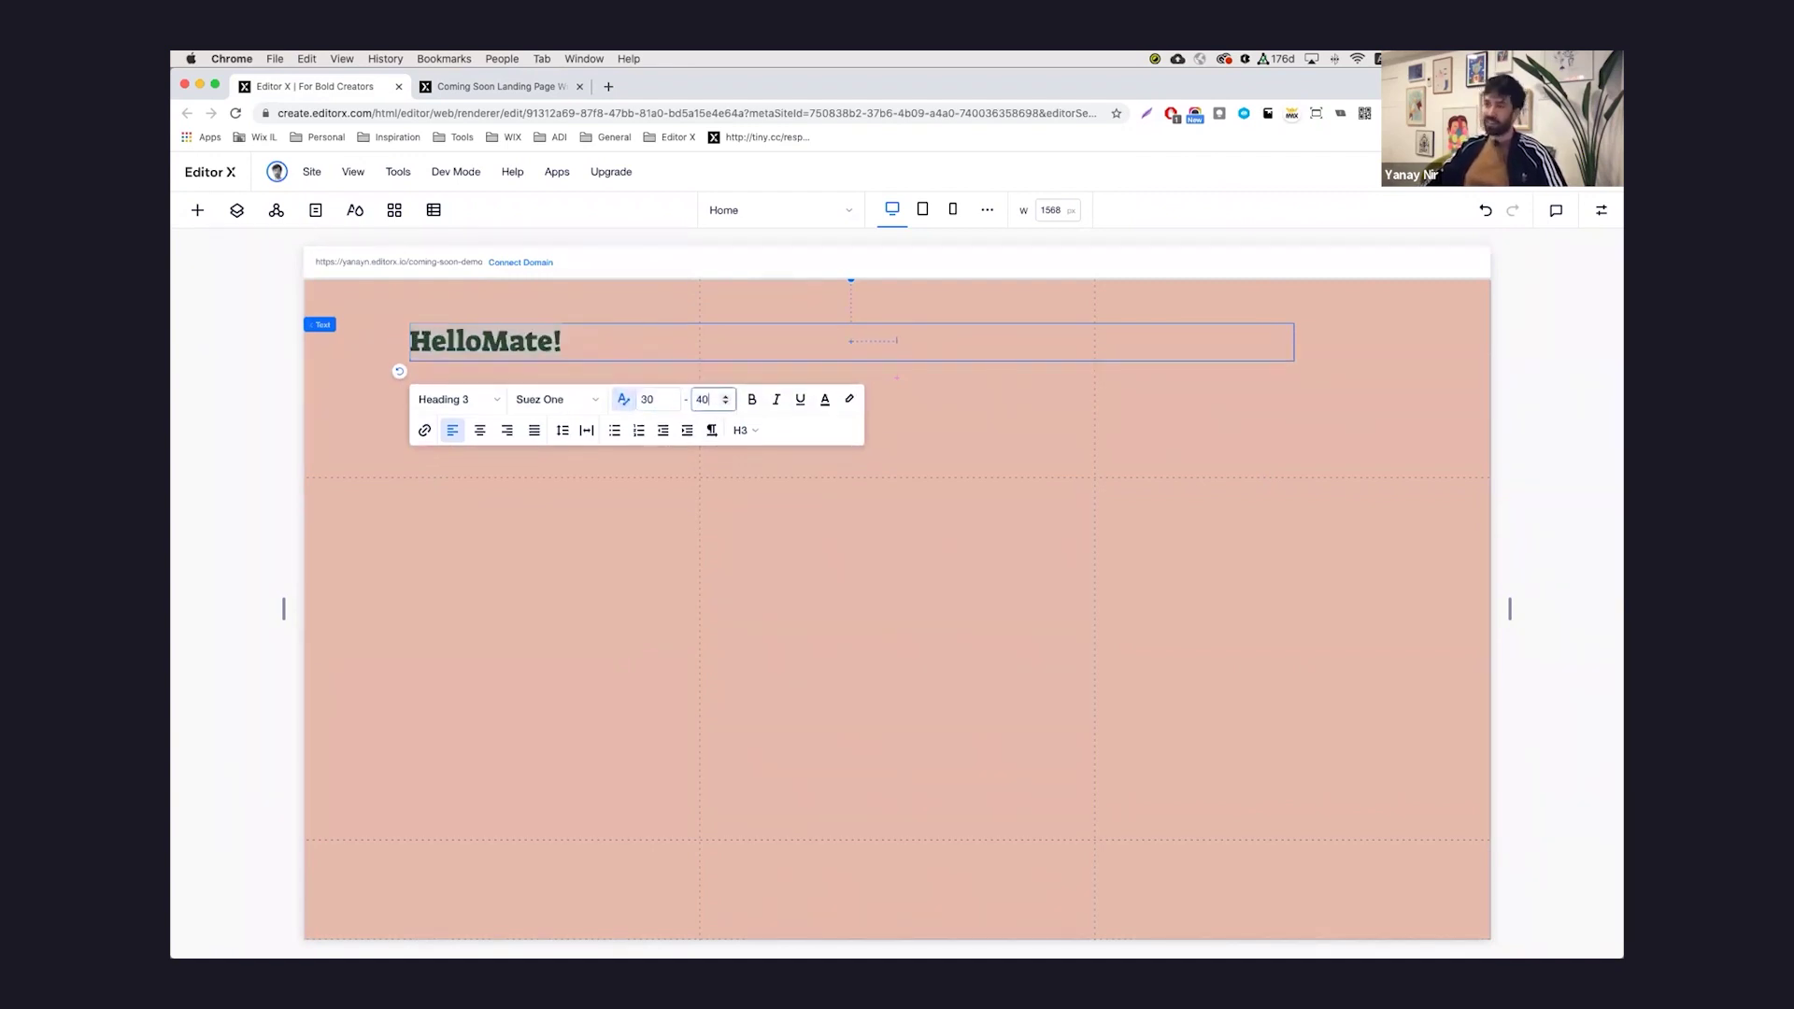
click(757, 388)
Step: Set the HelloMate! text's left margin to 50 px and top margin to 40 px
click(1603, 212)
click(1459, 711)
text(50)
text(40)
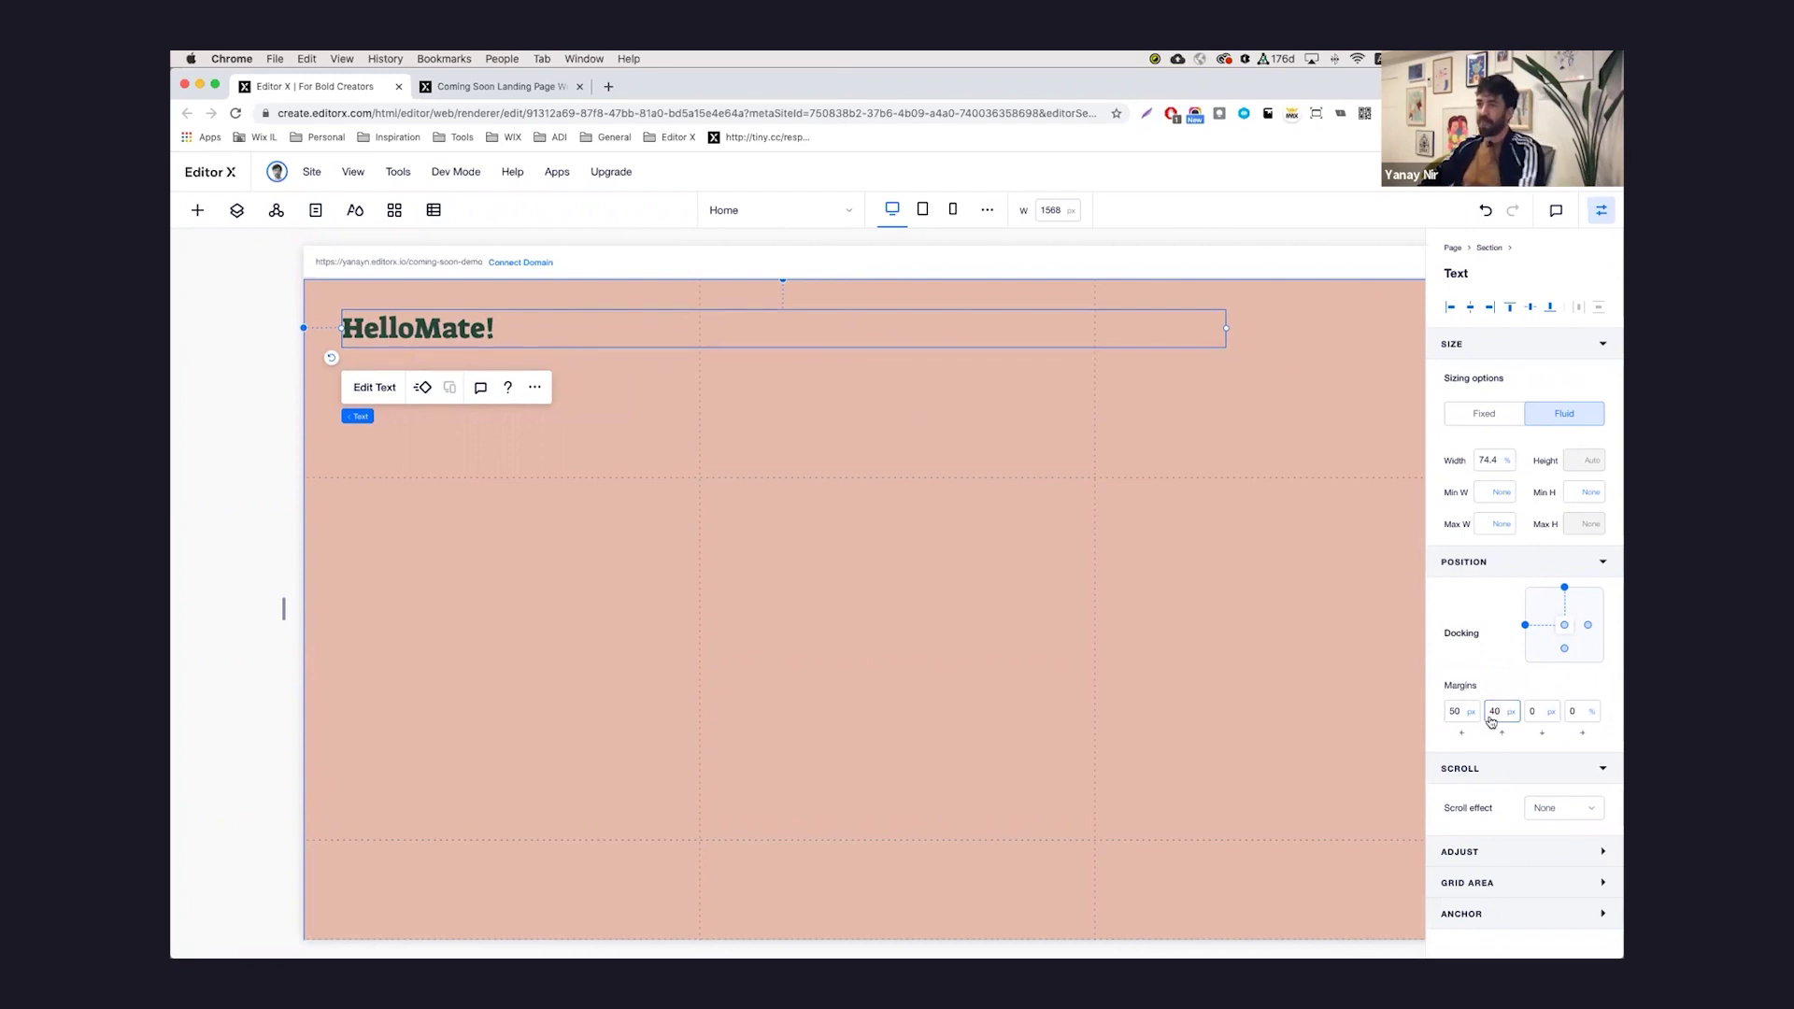
click(1089, 714)
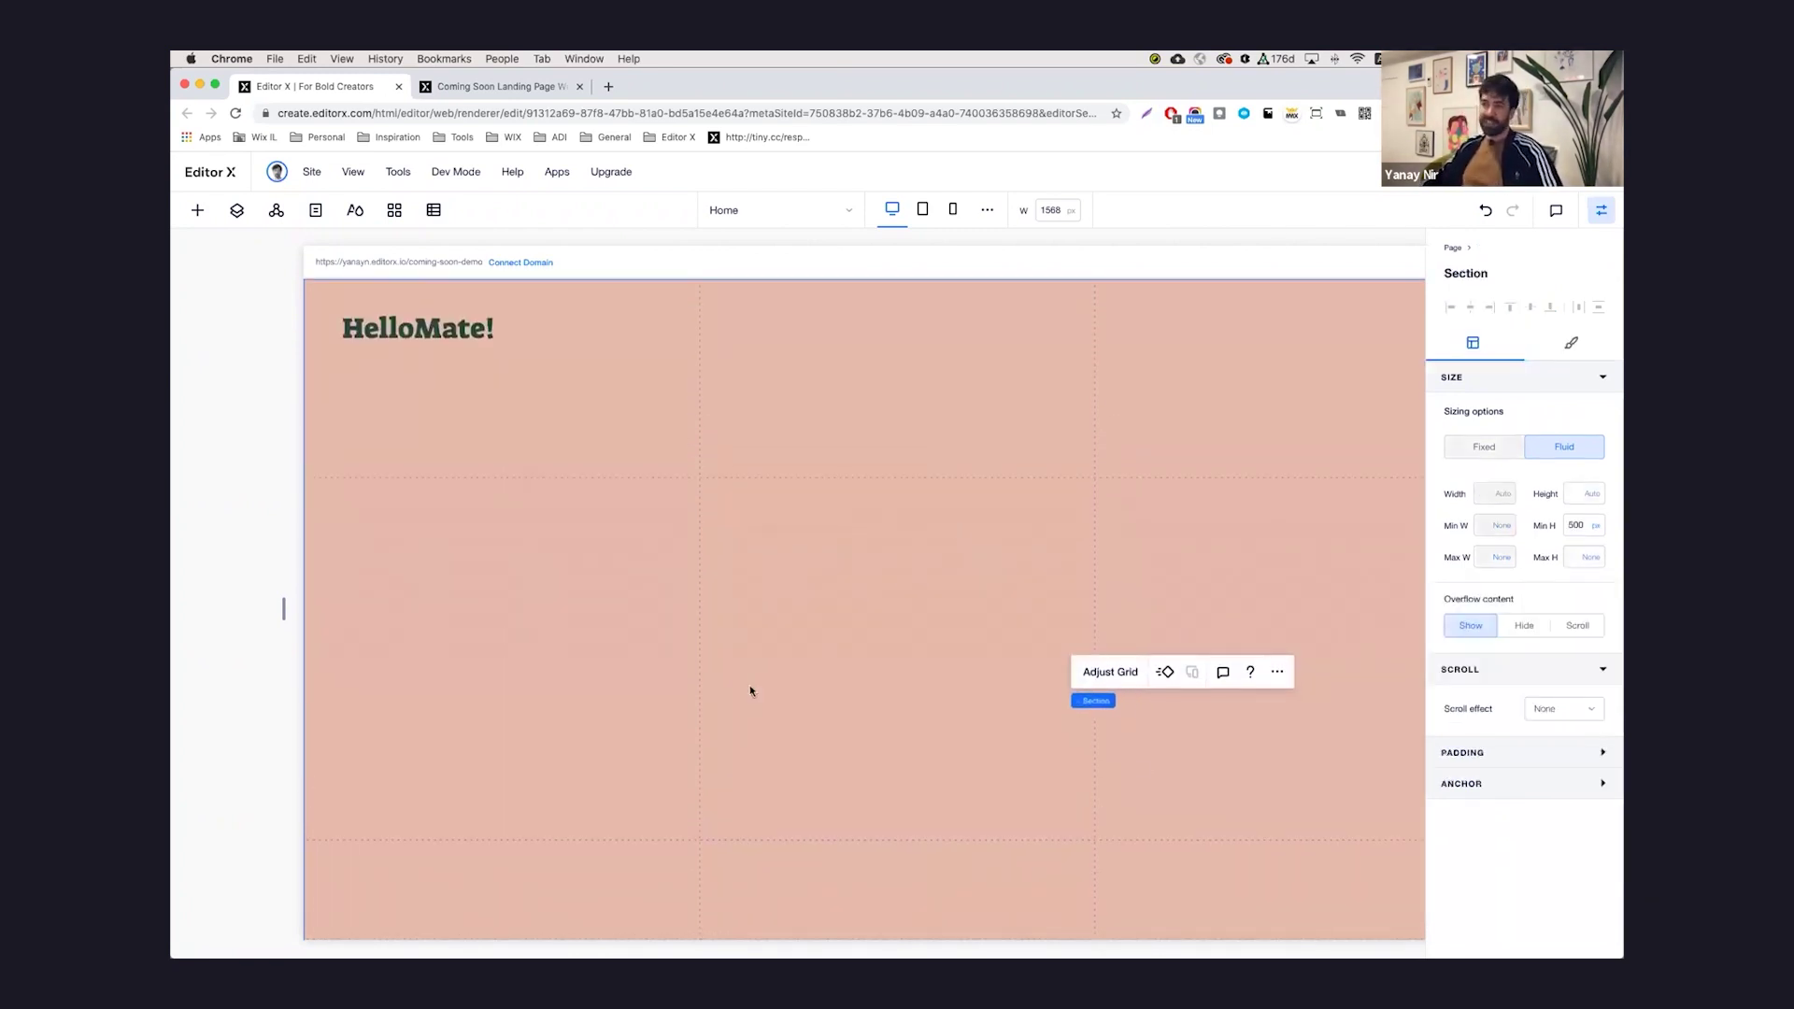
Step: Place Hole.svg in the middle column at 100% width, turn off proportional scaling, and extend it over grid row lines 2 to 5
click(198, 212)
click(234, 472)
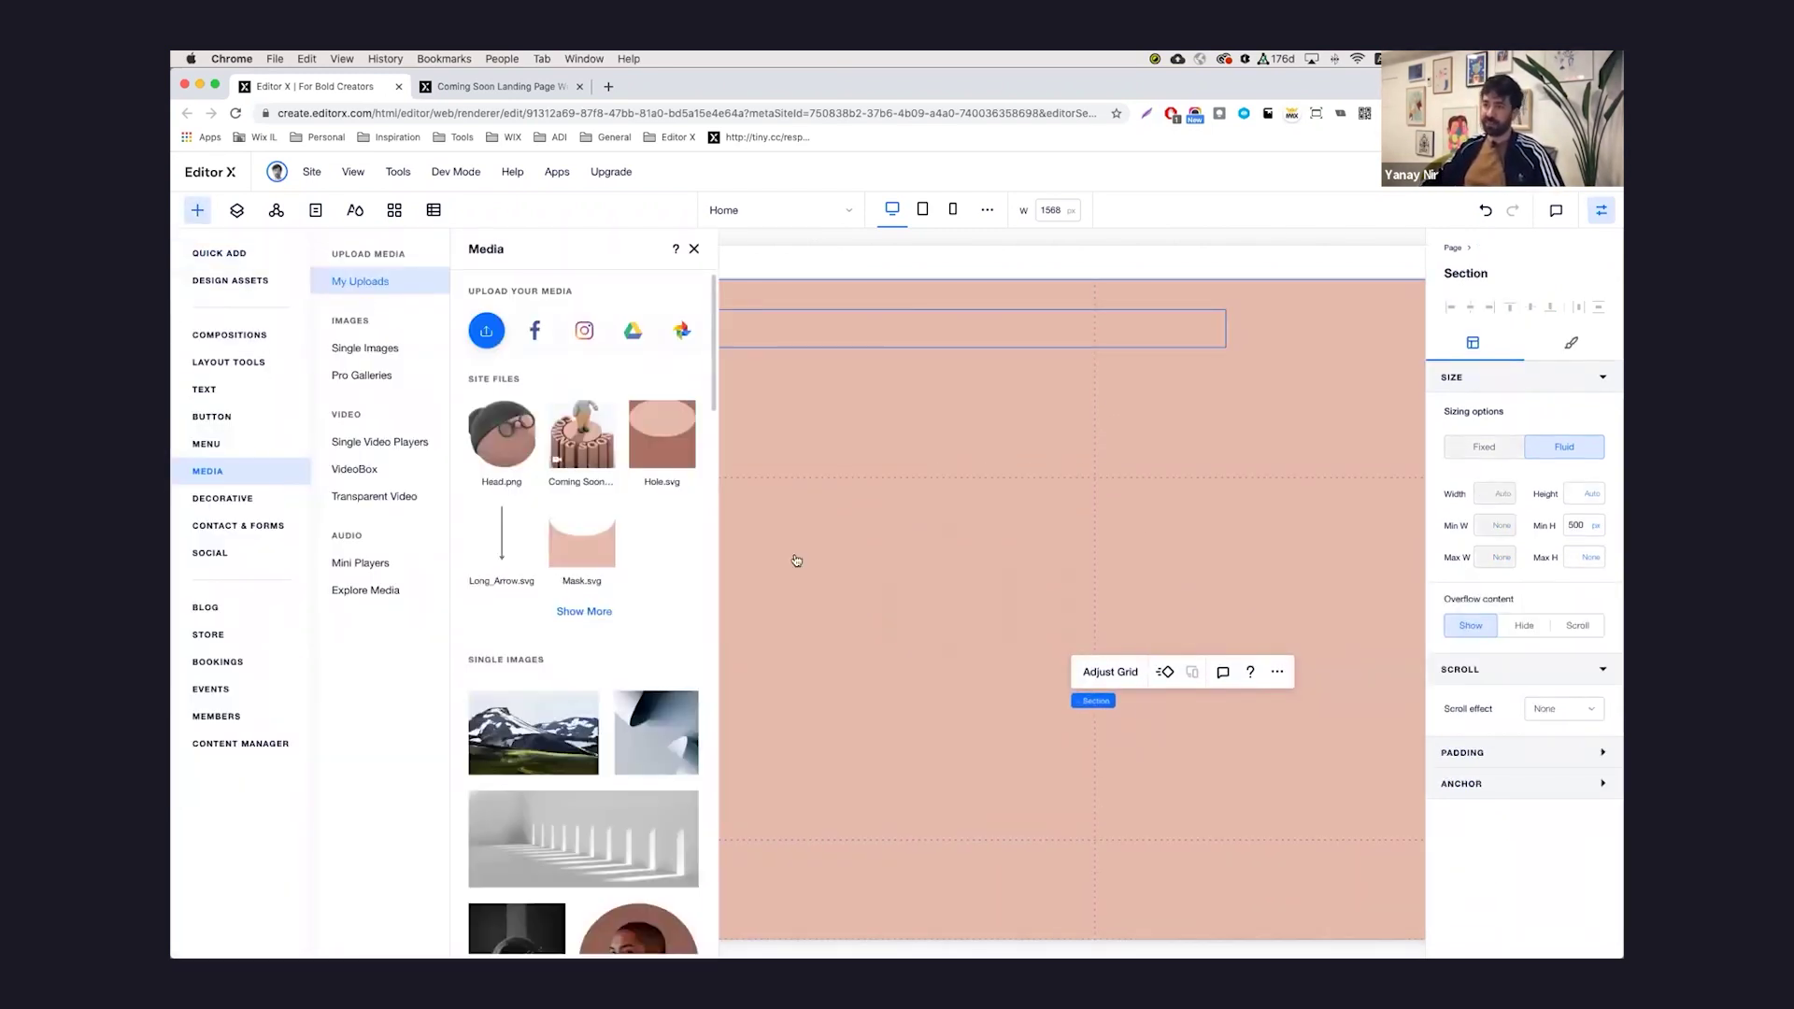
drag(582, 540, 923, 579)
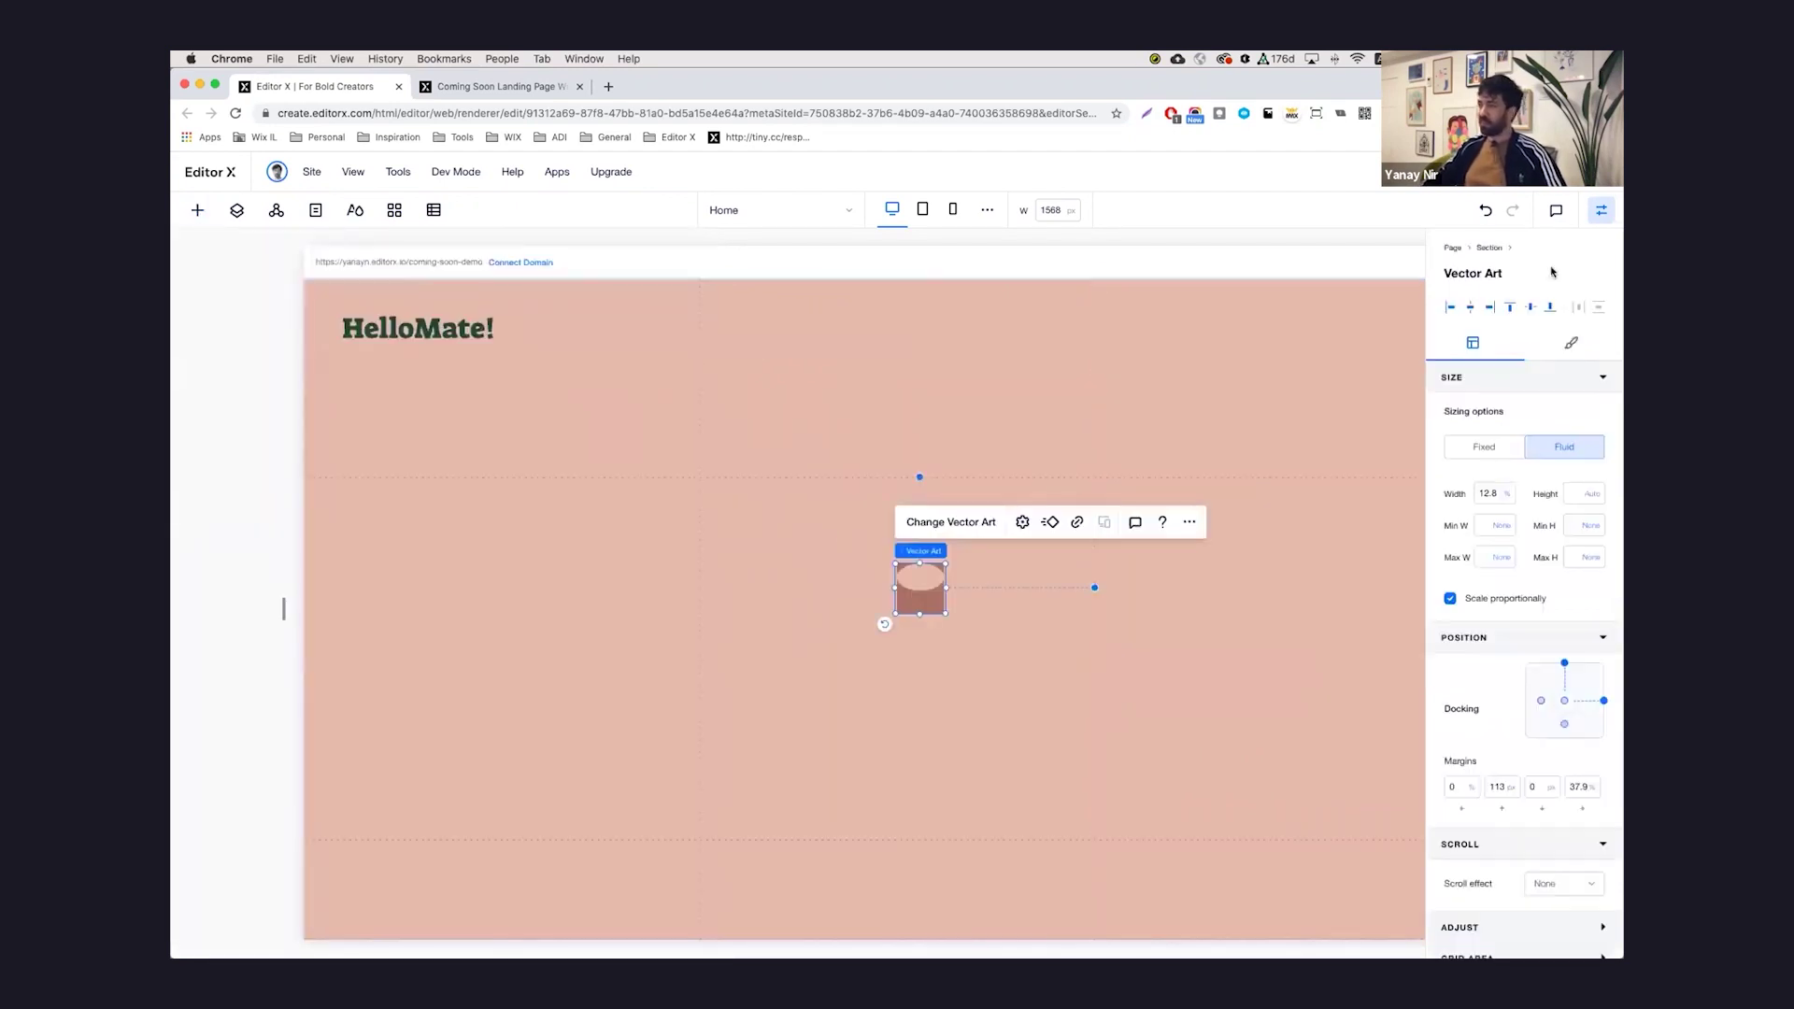
text(100)
key(Return)
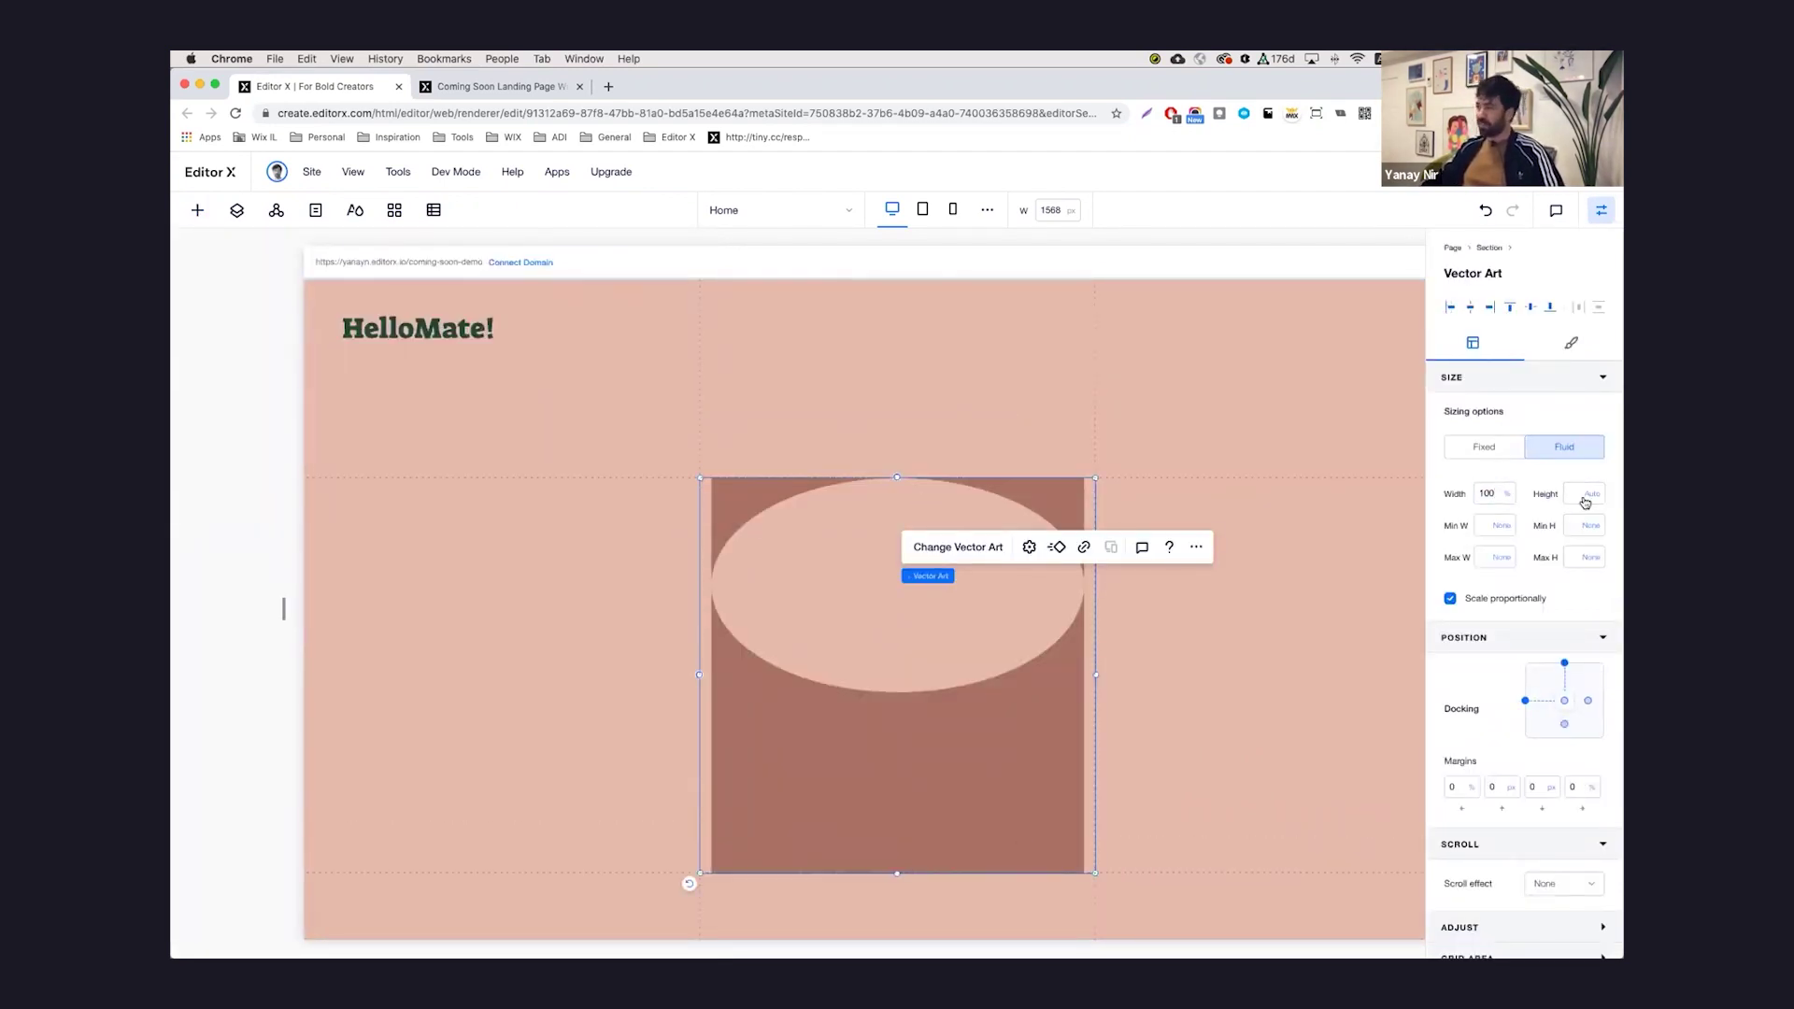
scroll(1257, 653, down, 2)
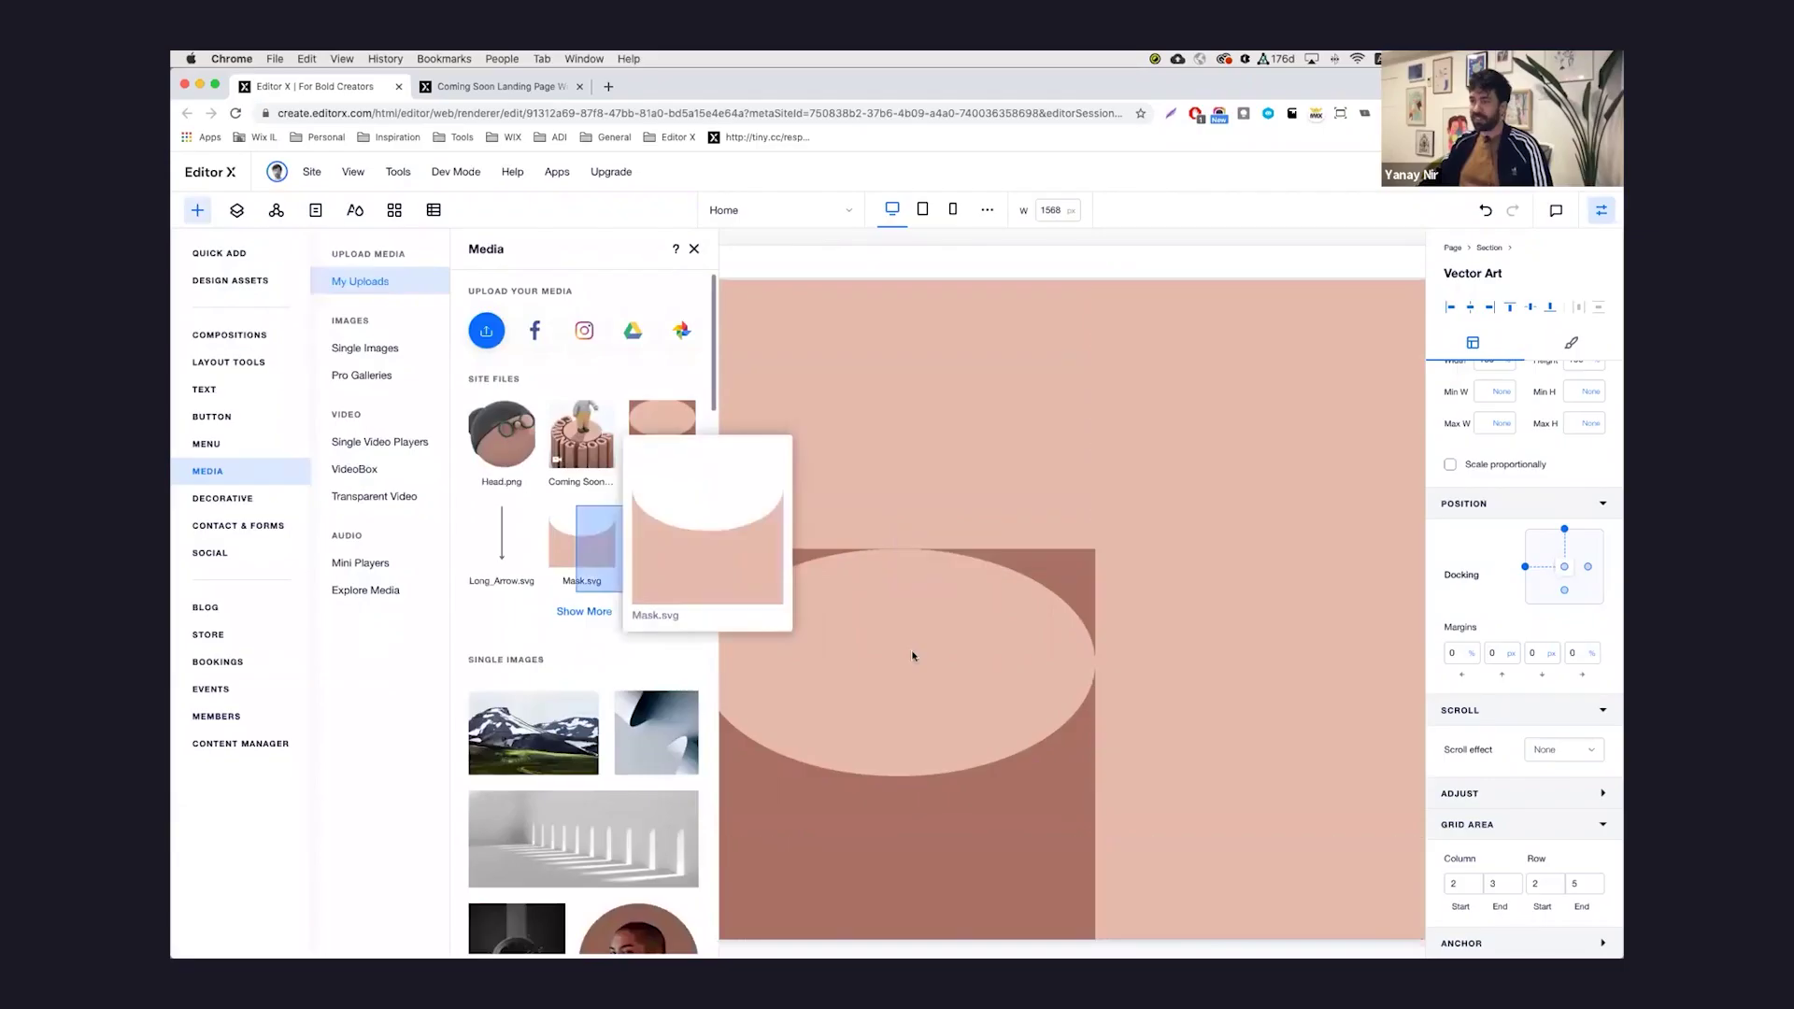
Step: Place Mask.svg over the hole graphic at 100% width and height, ending at grid row line 5
drag(913, 657, 985, 750)
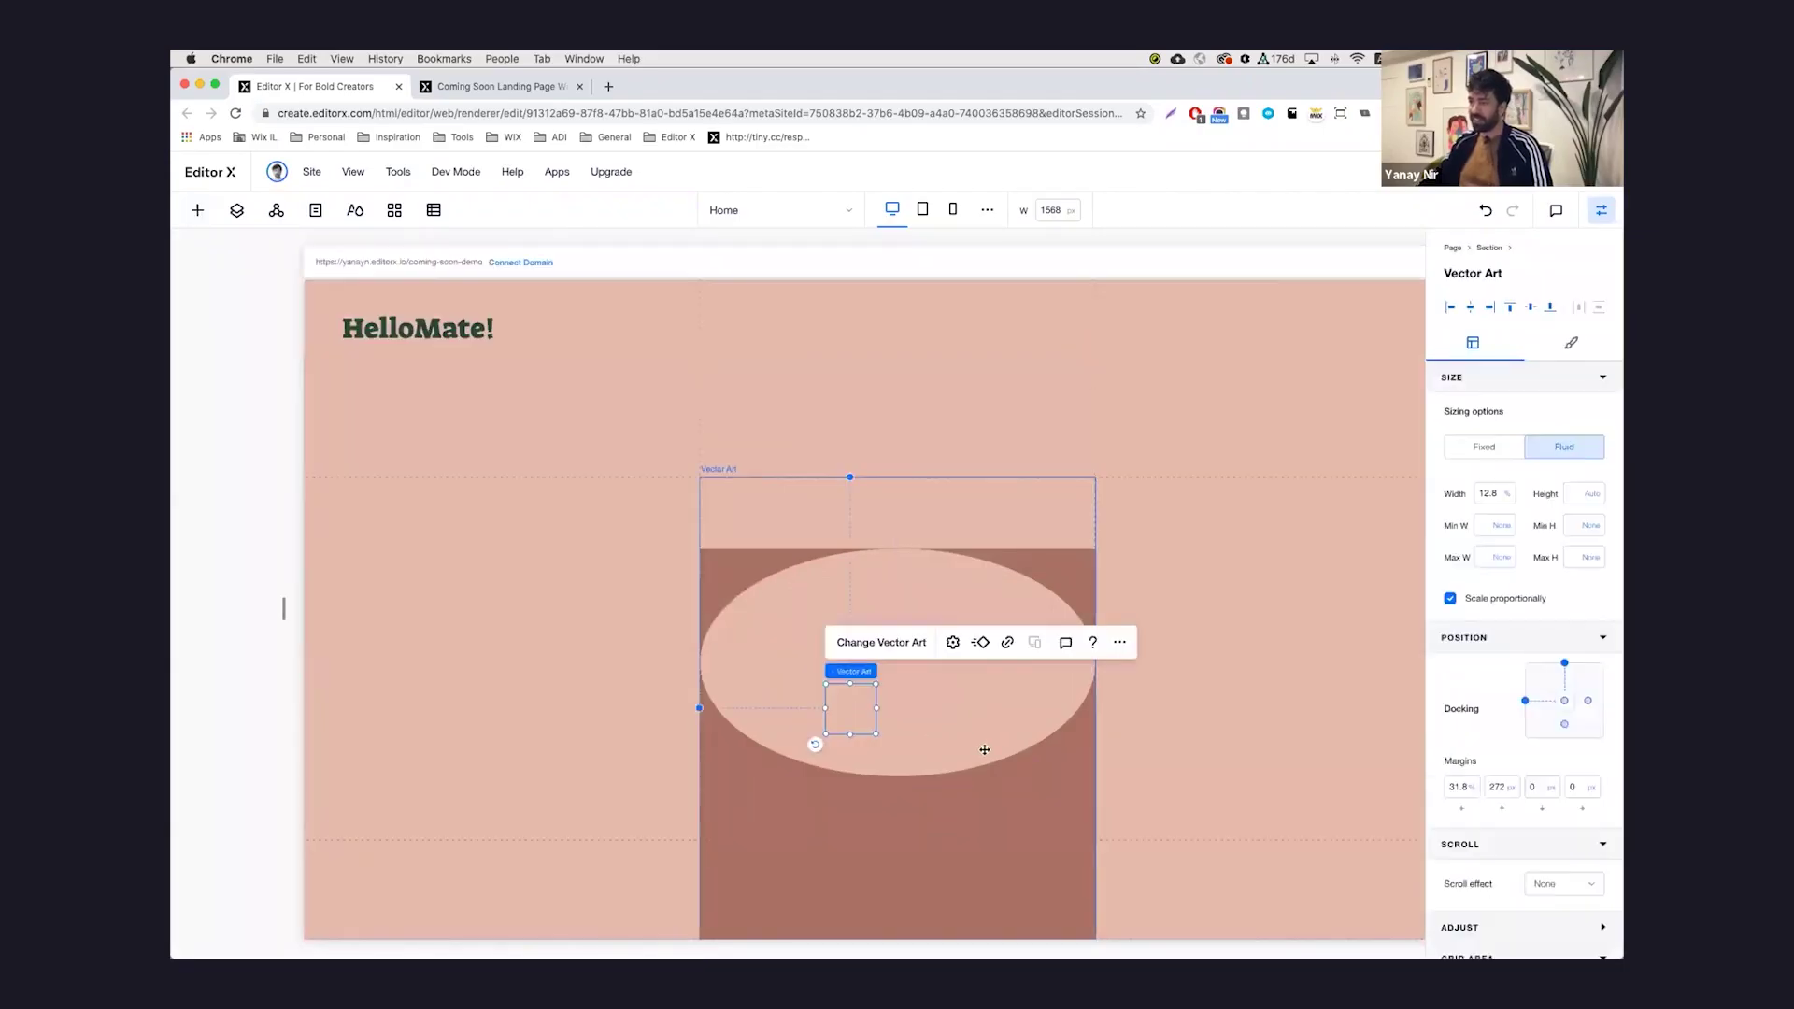
click(1498, 496)
text(100)
key(Tab)
text(100)
key(Return)
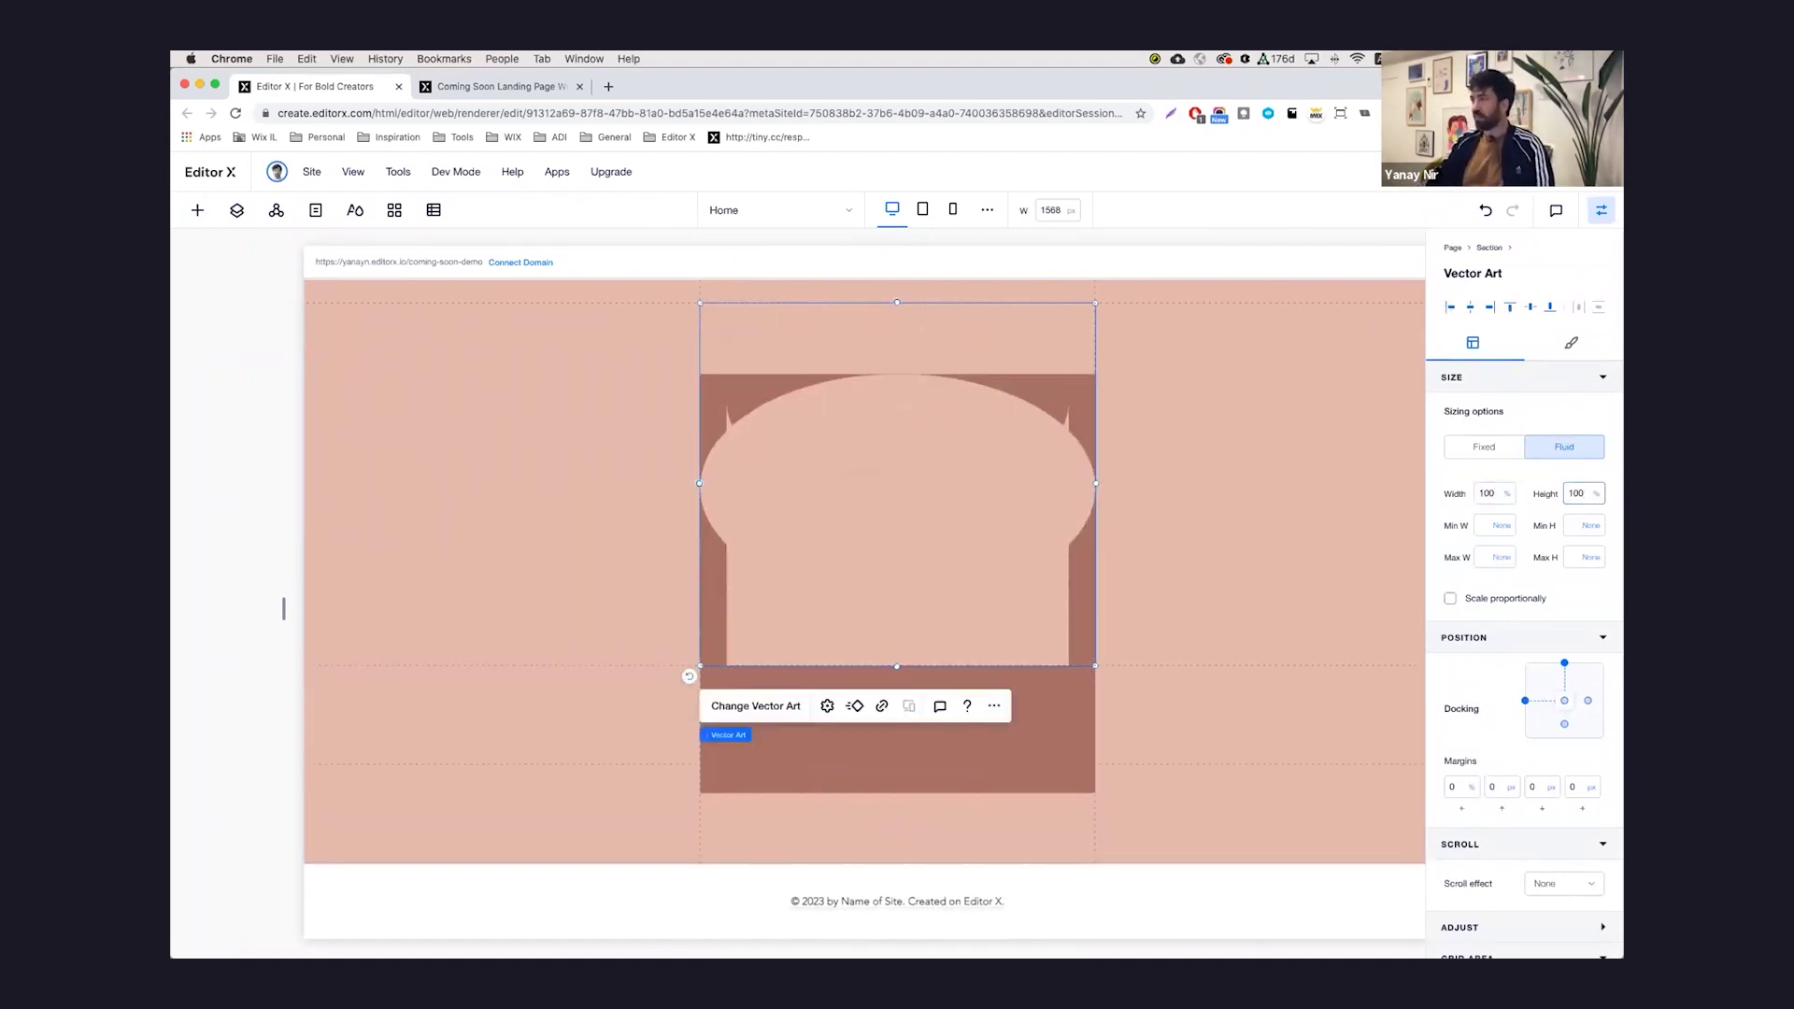
scroll(1523, 655, down, 2)
click(1584, 883)
text(5)
key(Return)
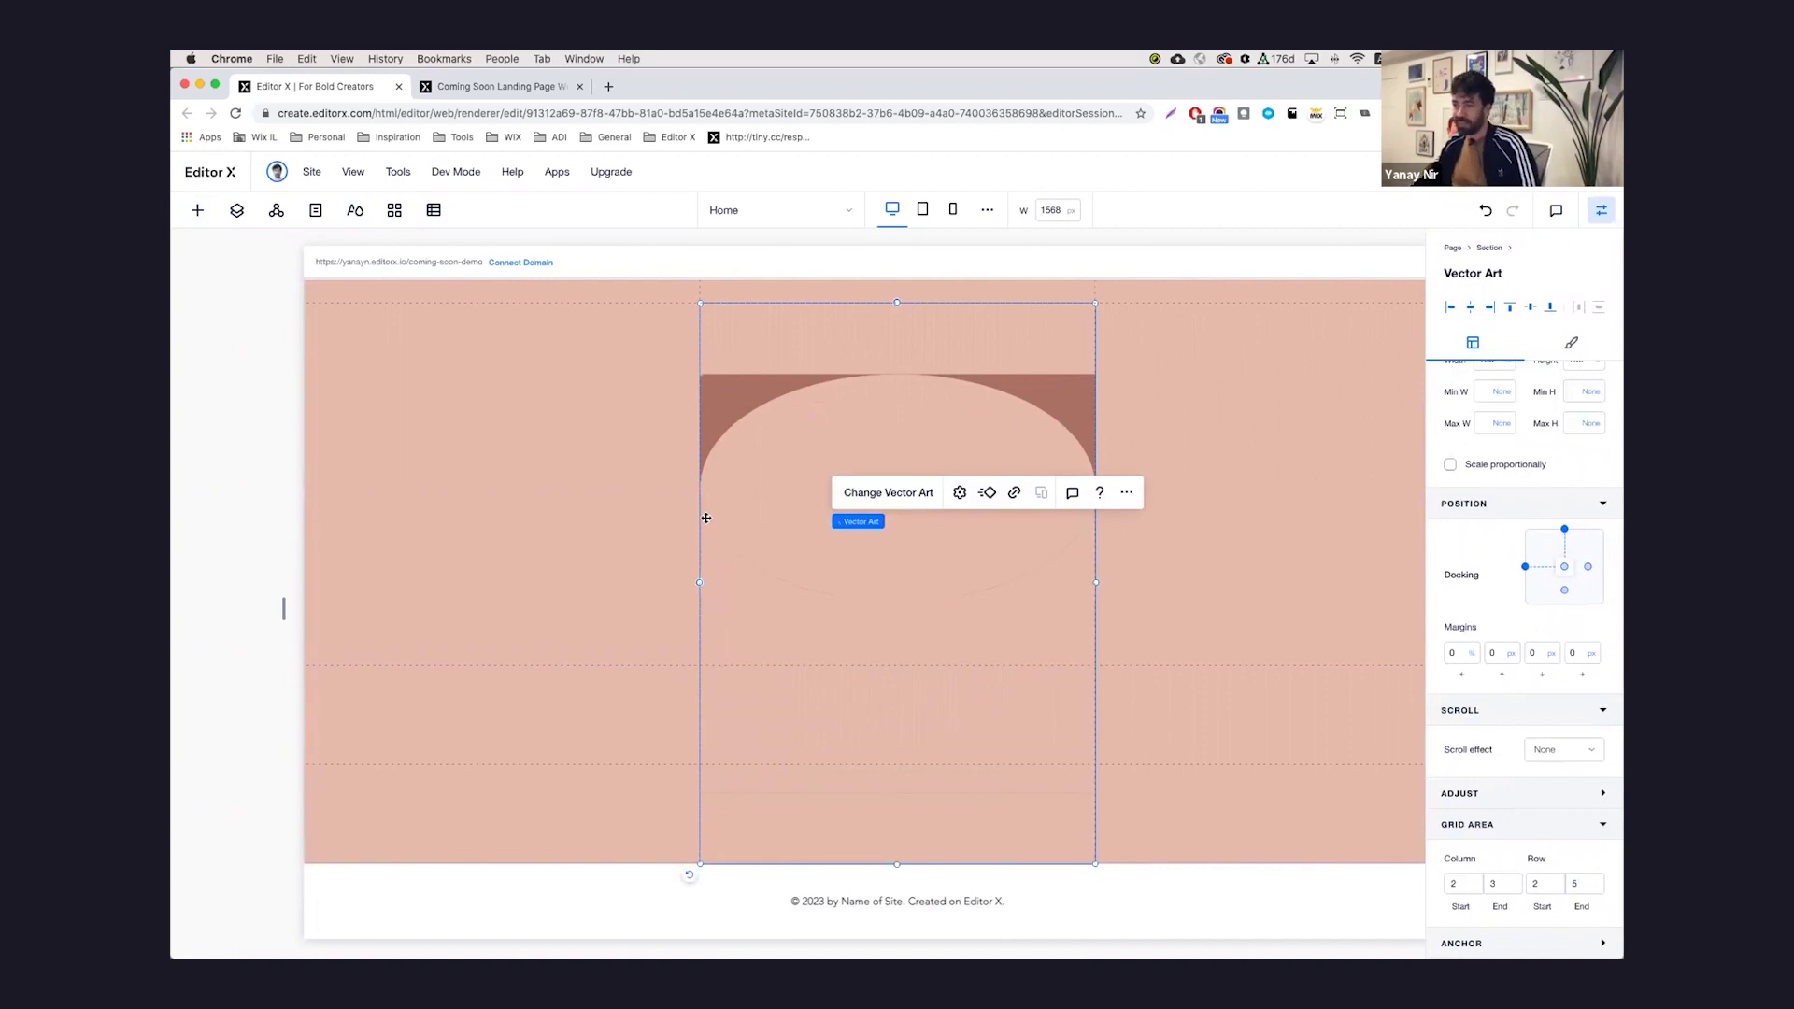
Step: Rename the two vector art layers as Mask and Hole
click(236, 210)
double_click(258, 345)
text(Mask)
key(Return)
double_click(258, 372)
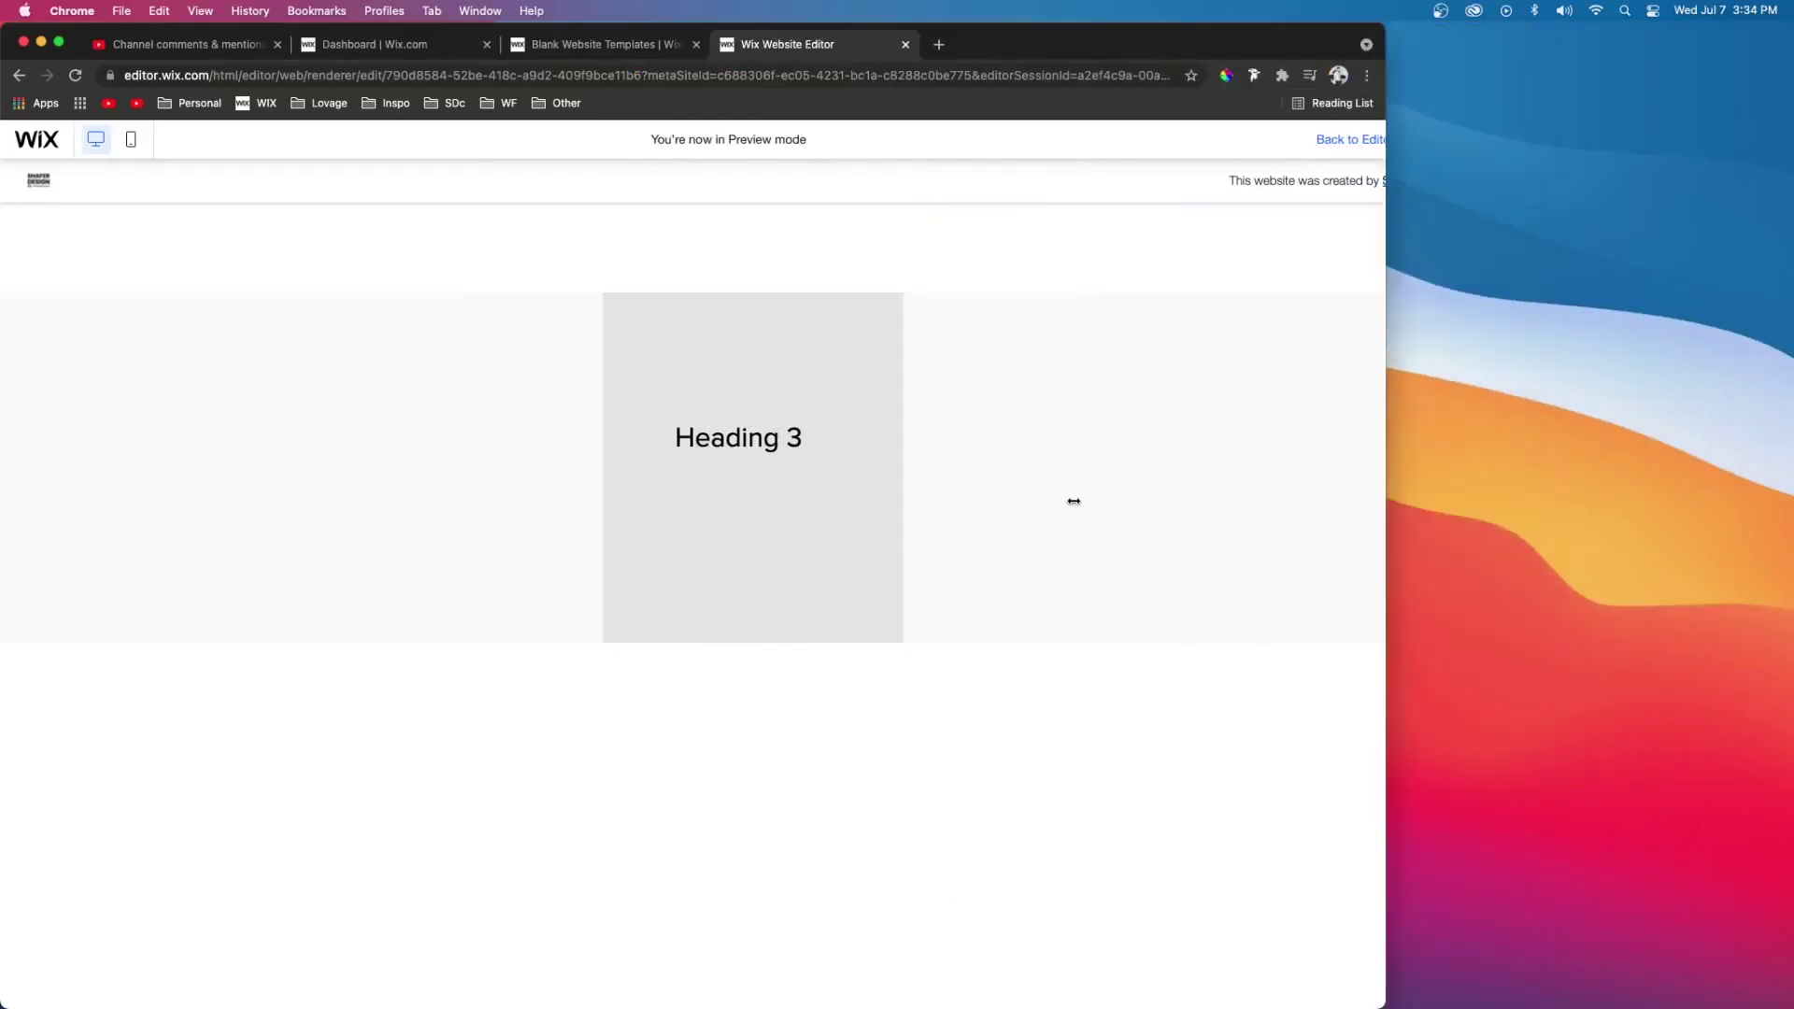
Step: Resize the Wix preview window to check how the strip's columns adapt
drag(1073, 502, 1394, 495)
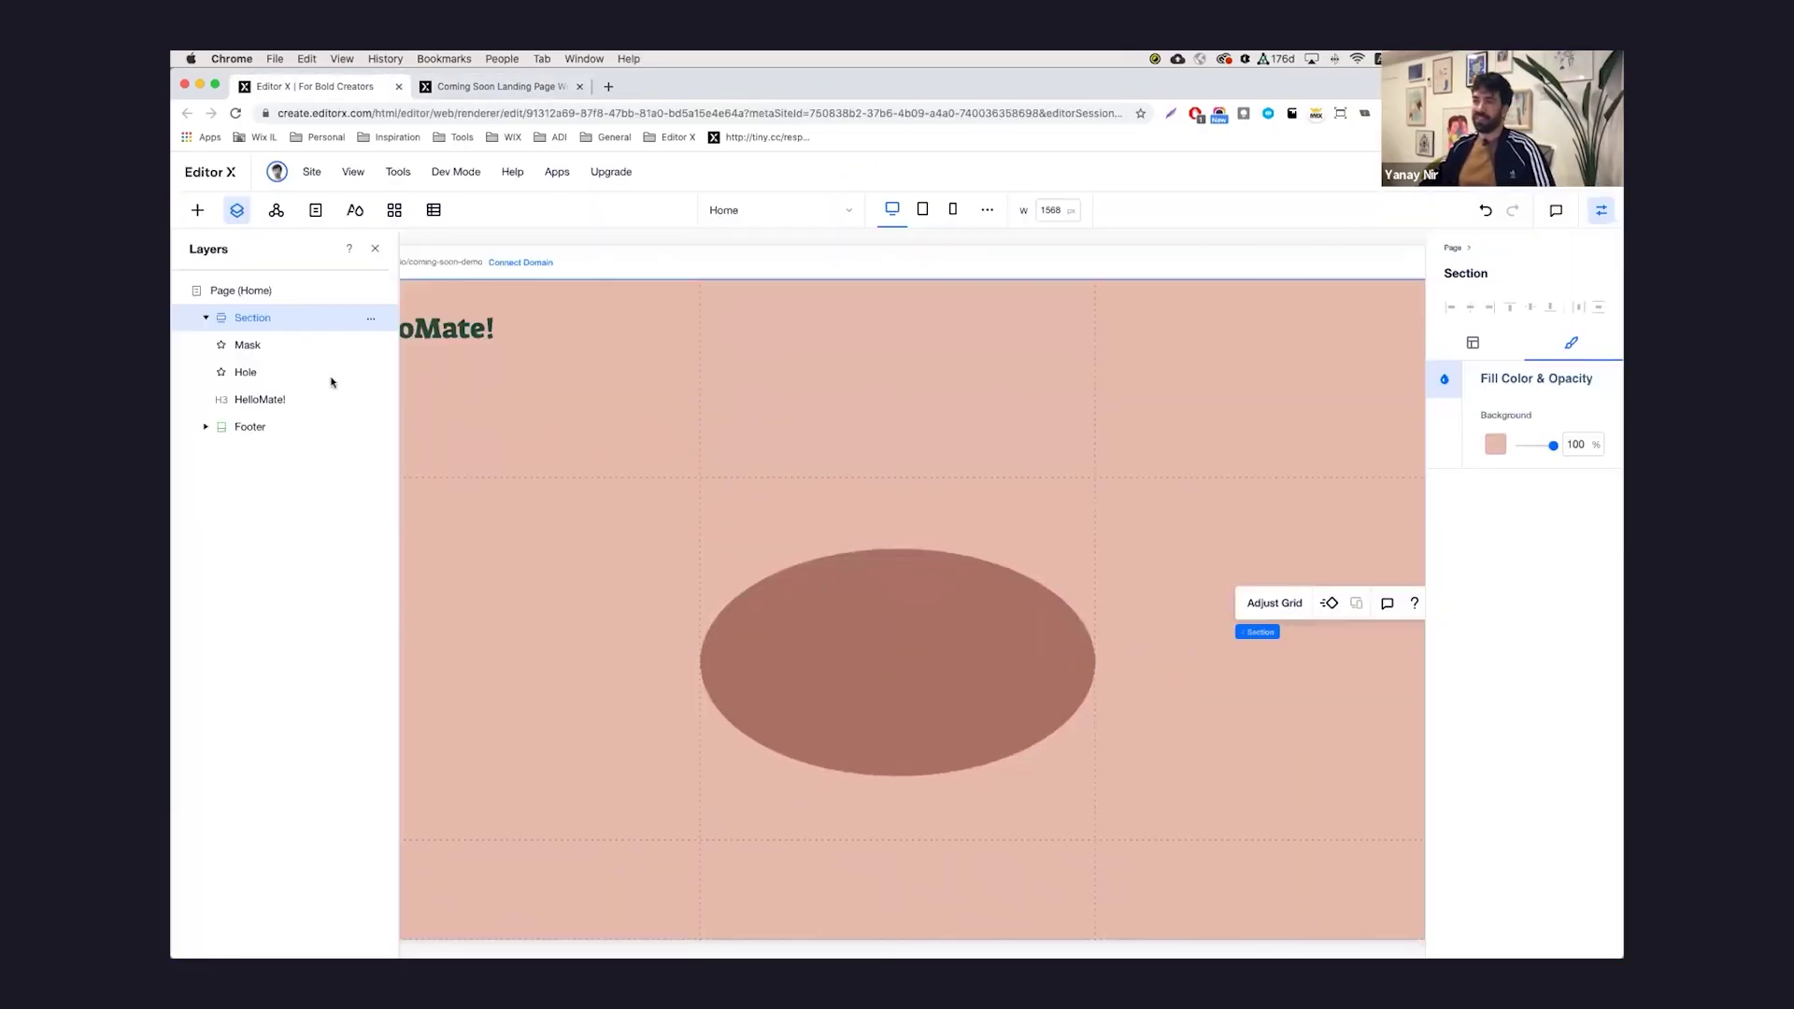
Step: Add a centre-aligned text reading "Scroll Down" above the oval
click(197, 210)
click(206, 252)
drag(368, 312, 613, 504)
double_click(650, 483)
text(Scroll)
click(692, 432)
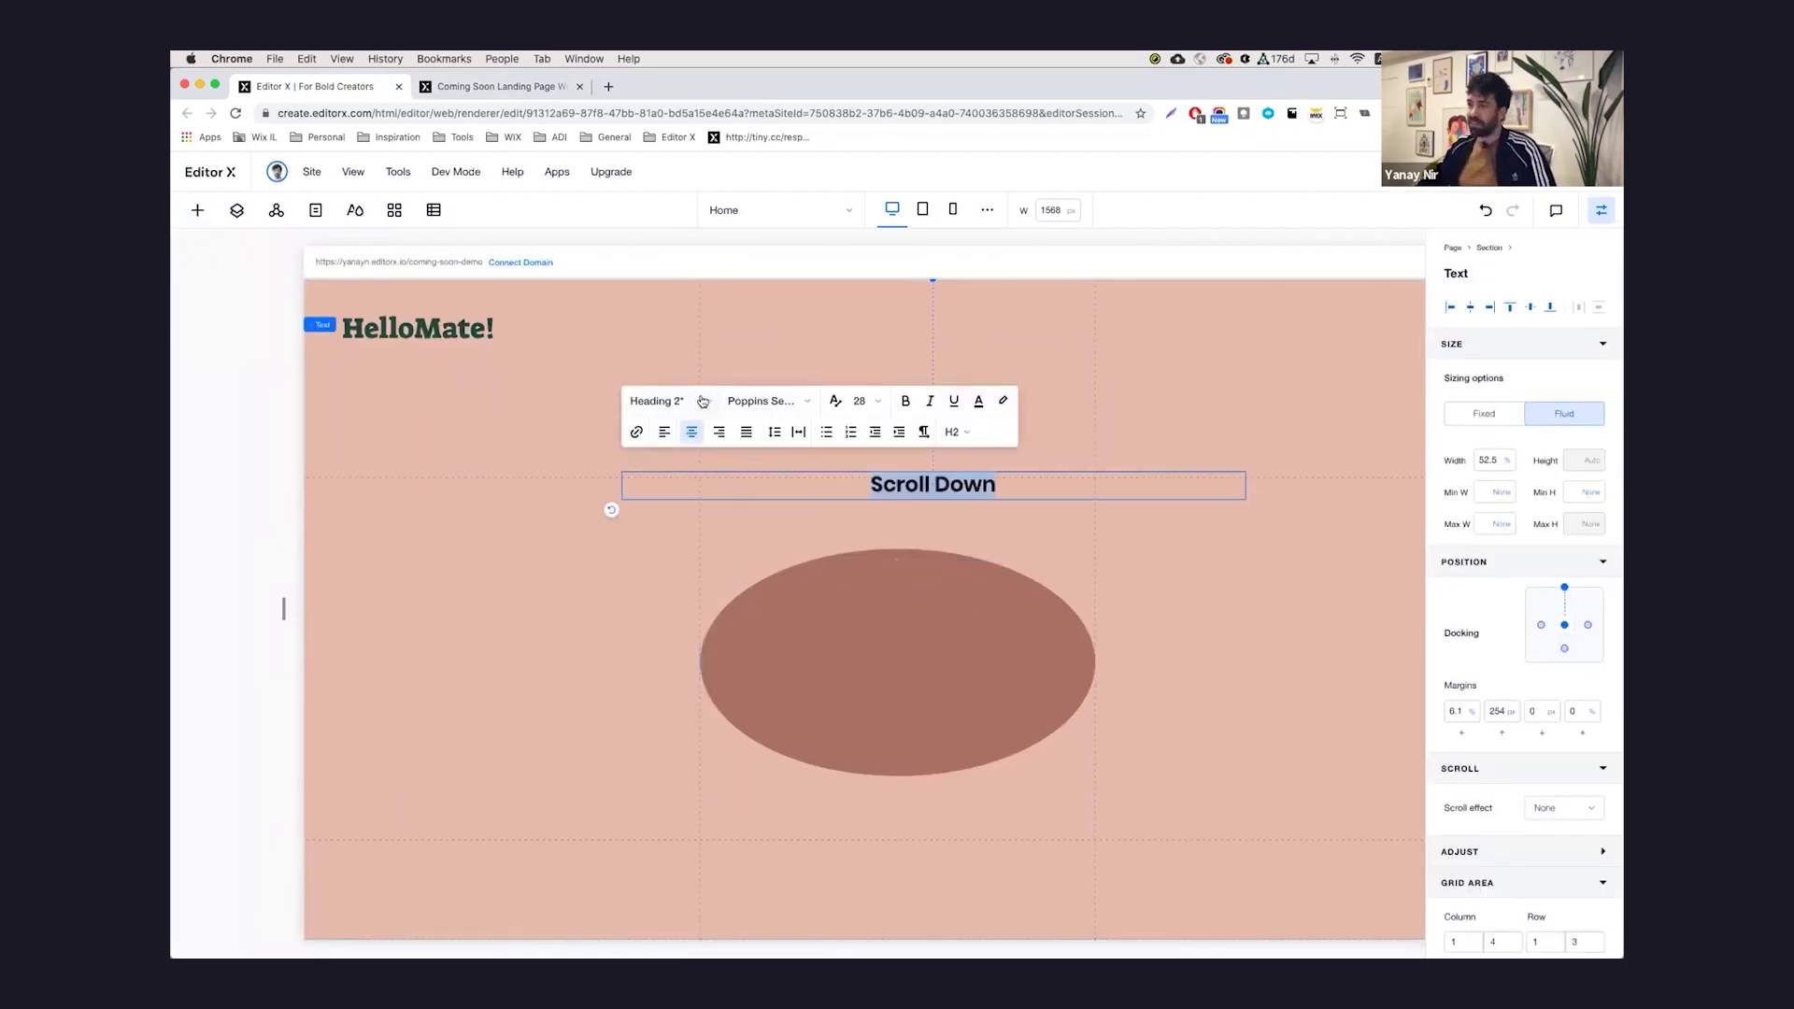
Step: Style the Scroll Down text as Heading 1 with a font size range of 30–100 and centre it over the oval
click(667, 401)
click(710, 435)
click(836, 400)
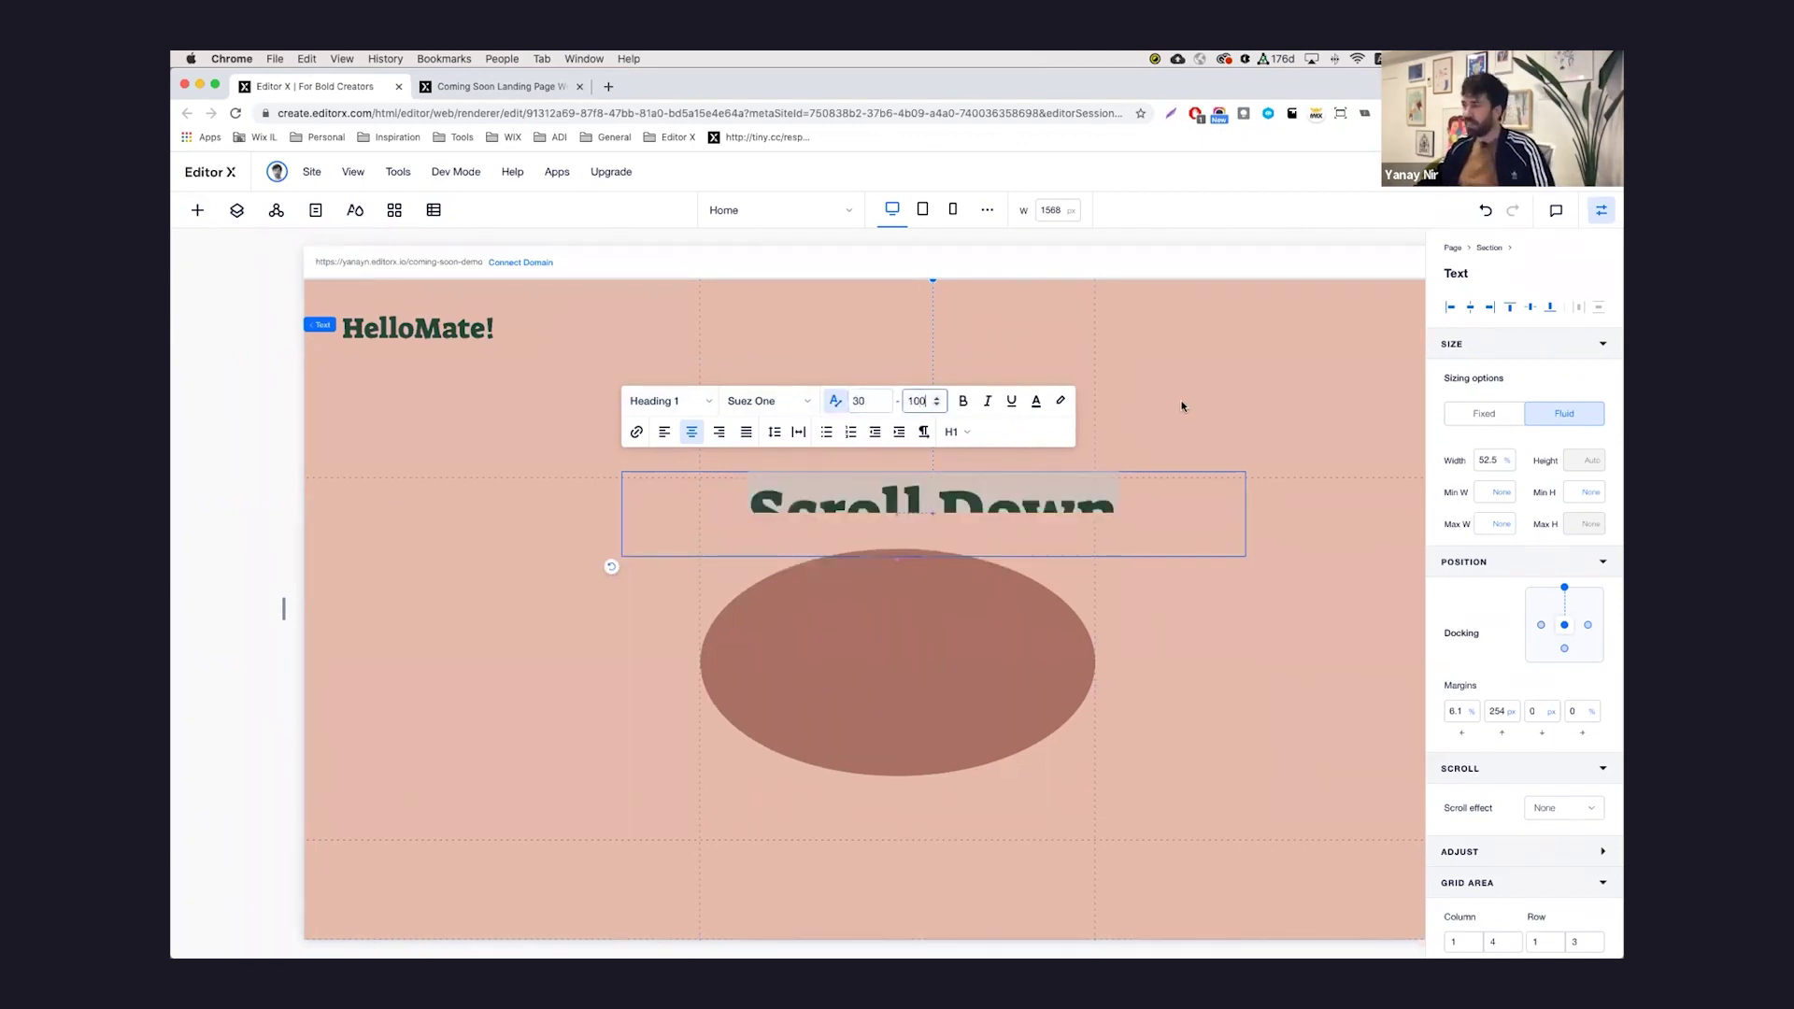
key(Escape)
drag(932, 513, 1137, 505)
Step: Add Long_Arrow.svg from the site's media and position it directly below the Scroll Down heading
click(197, 209)
click(211, 479)
drag(421, 322, 895, 760)
drag(893, 664, 910, 610)
Step: Stack the Scroll Down heading with the arrow and set the stack's top margin to -60 px
shift+click(760, 497)
click(459, 438)
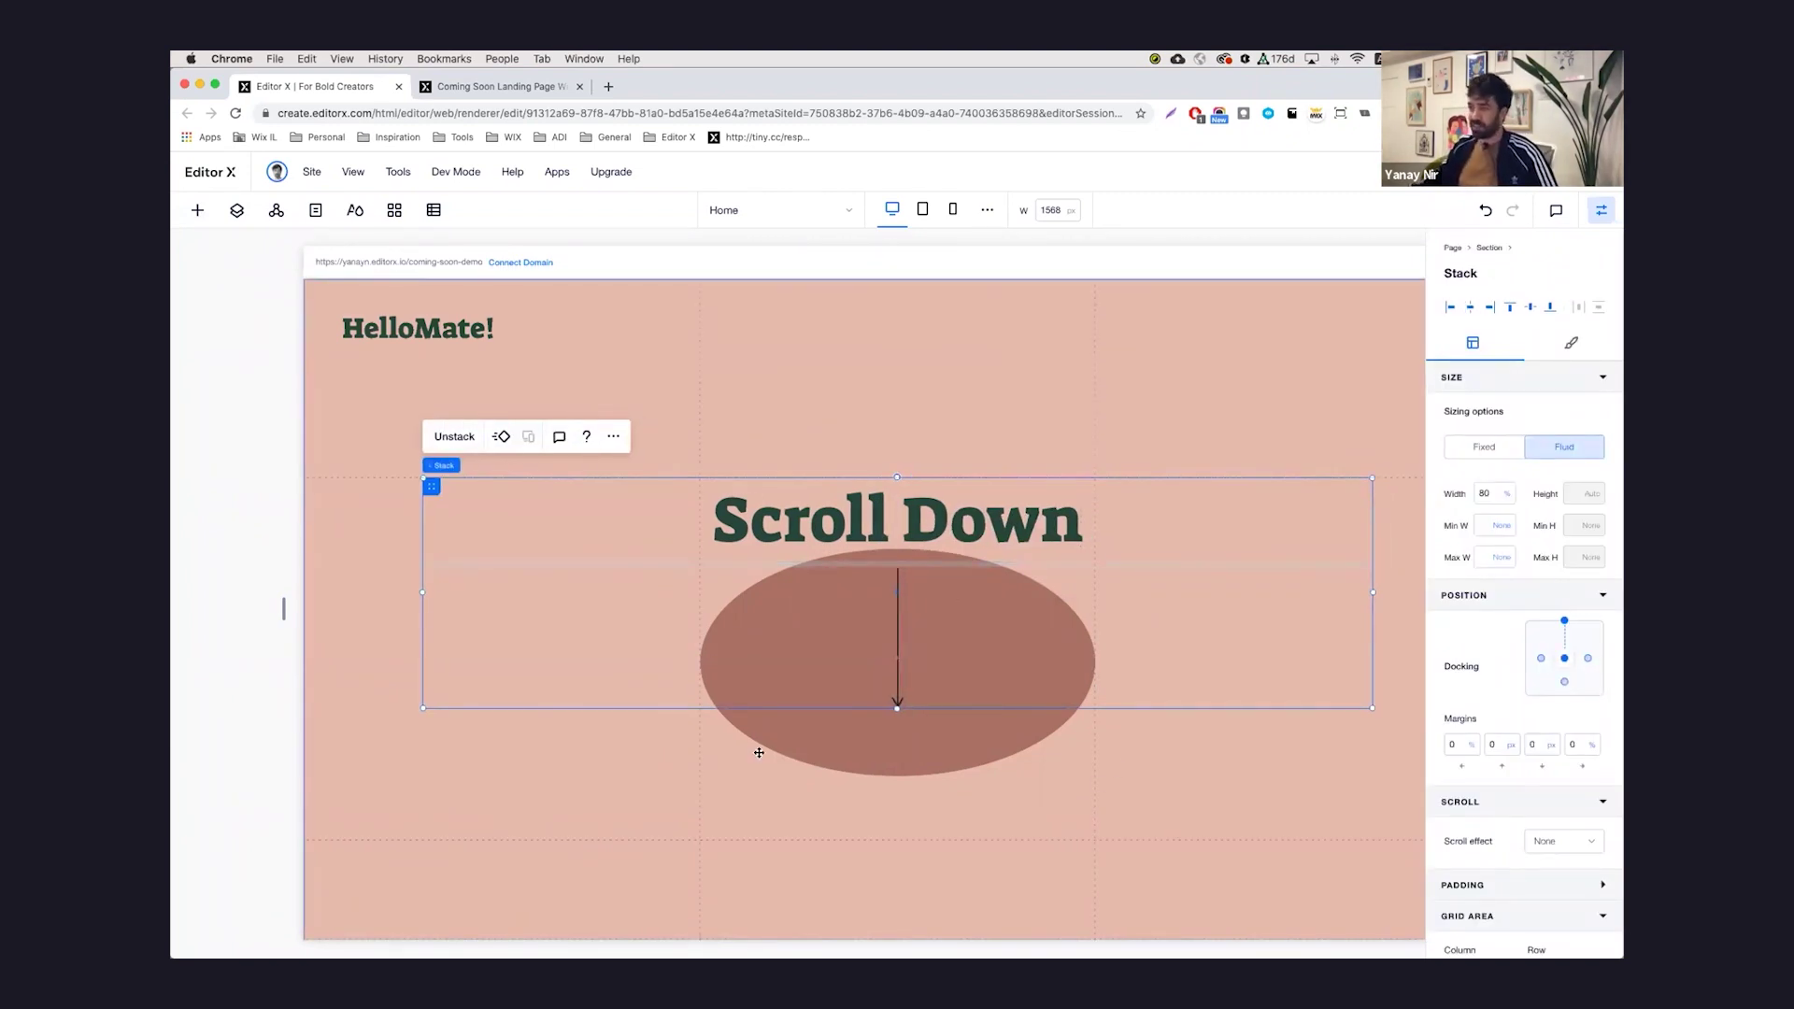
text(-60)
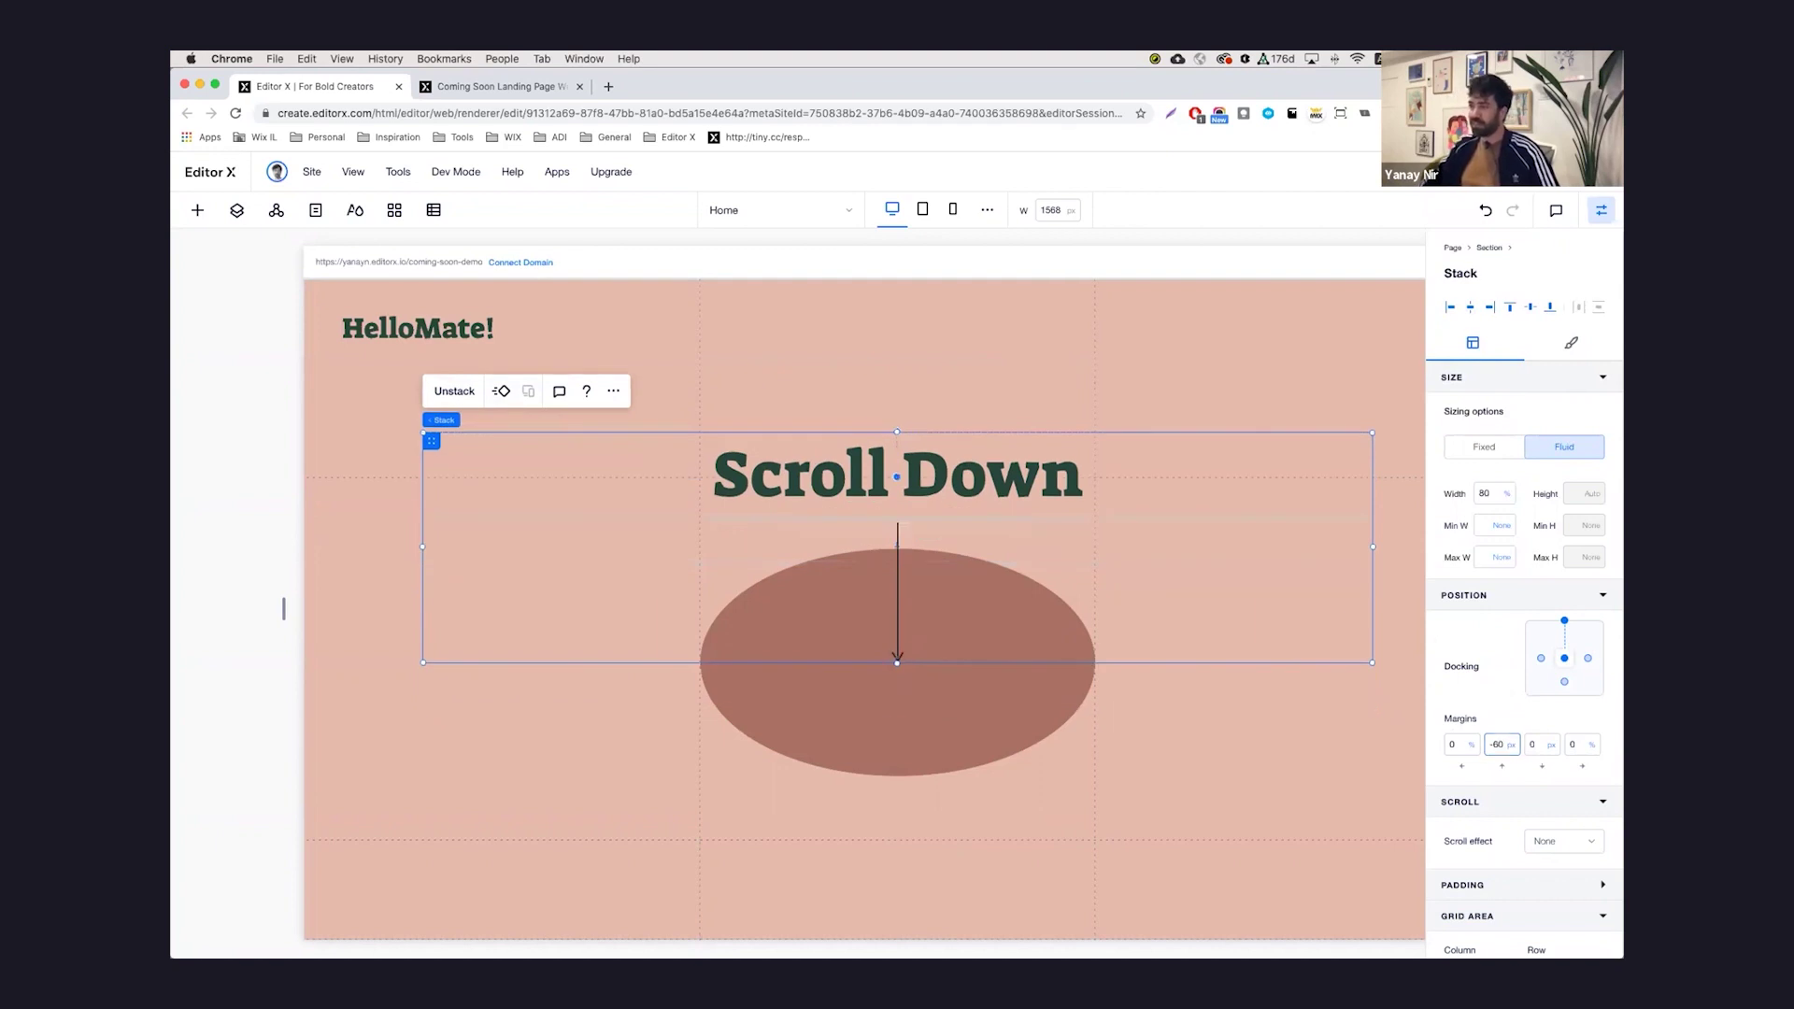
click(988, 393)
scroll(989, 392, down, 2)
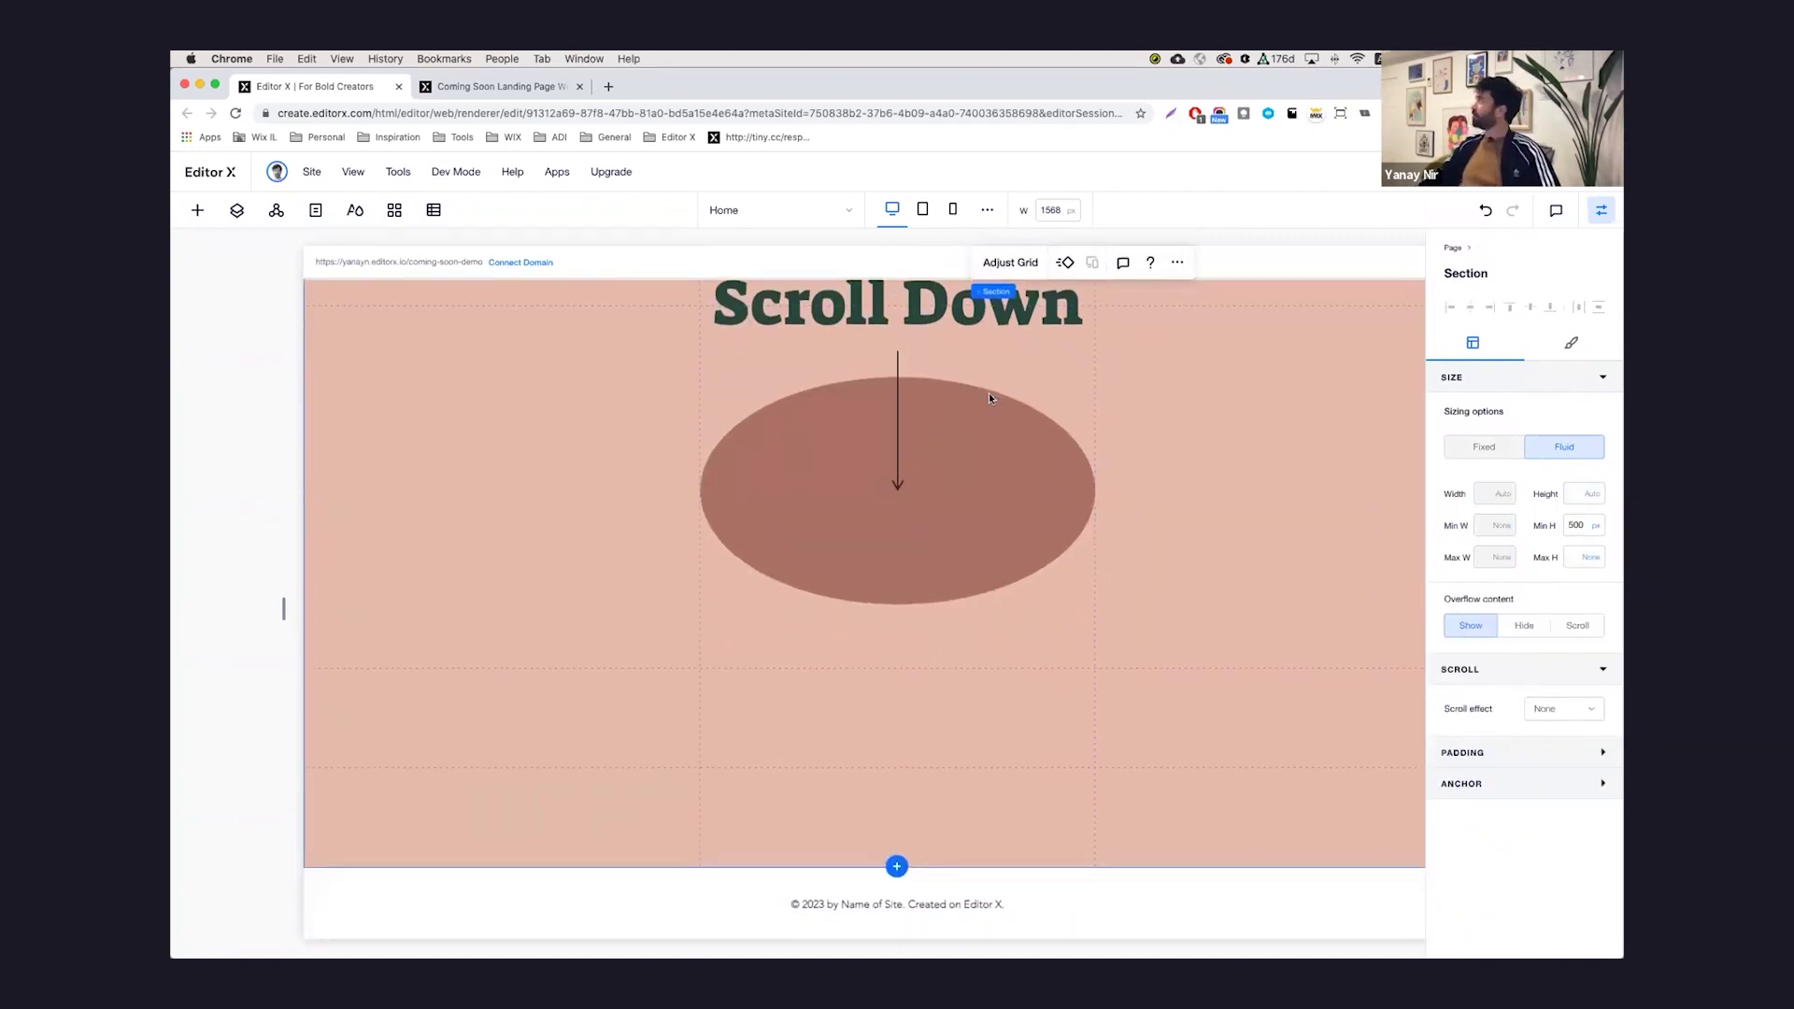
Step: Set the minimum height of the pink section's lower grid row to 100 vh, using the Coming Soon template as reference
scroll(457, 633, up, 3)
key(ctrl+Tab)
scroll(552, 688, down, 5)
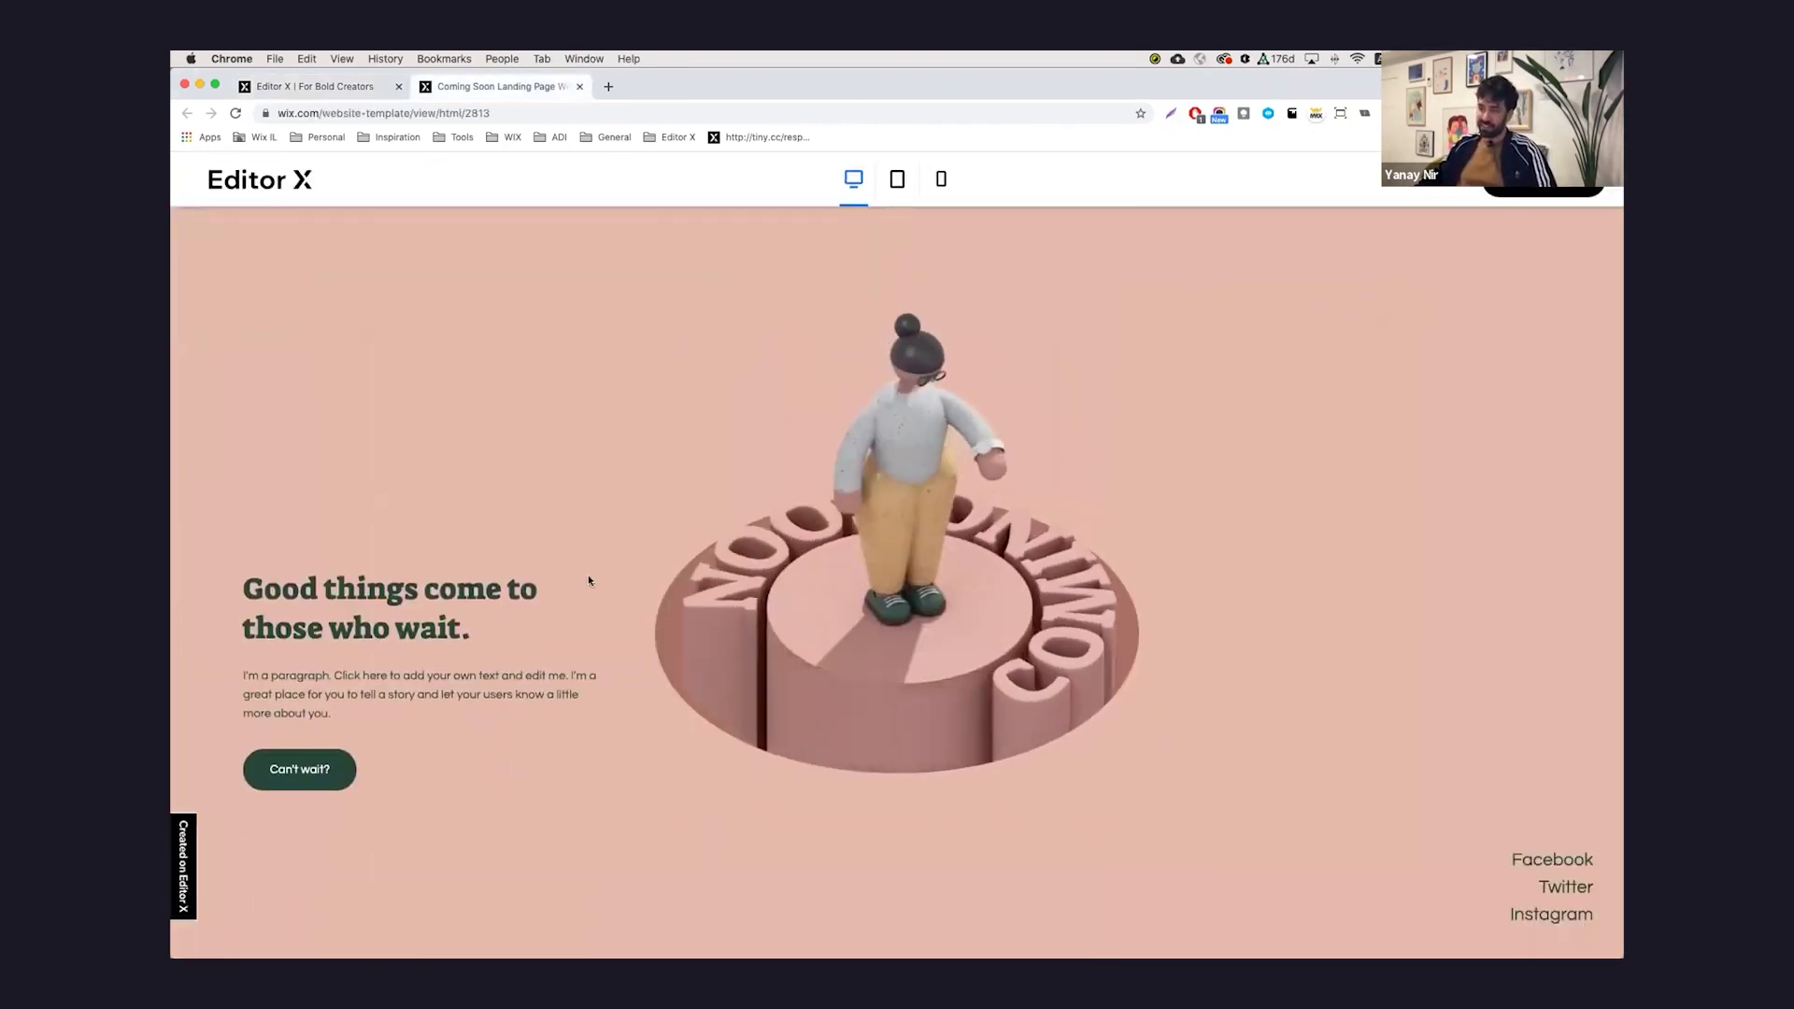
click(359, 89)
click(1249, 523)
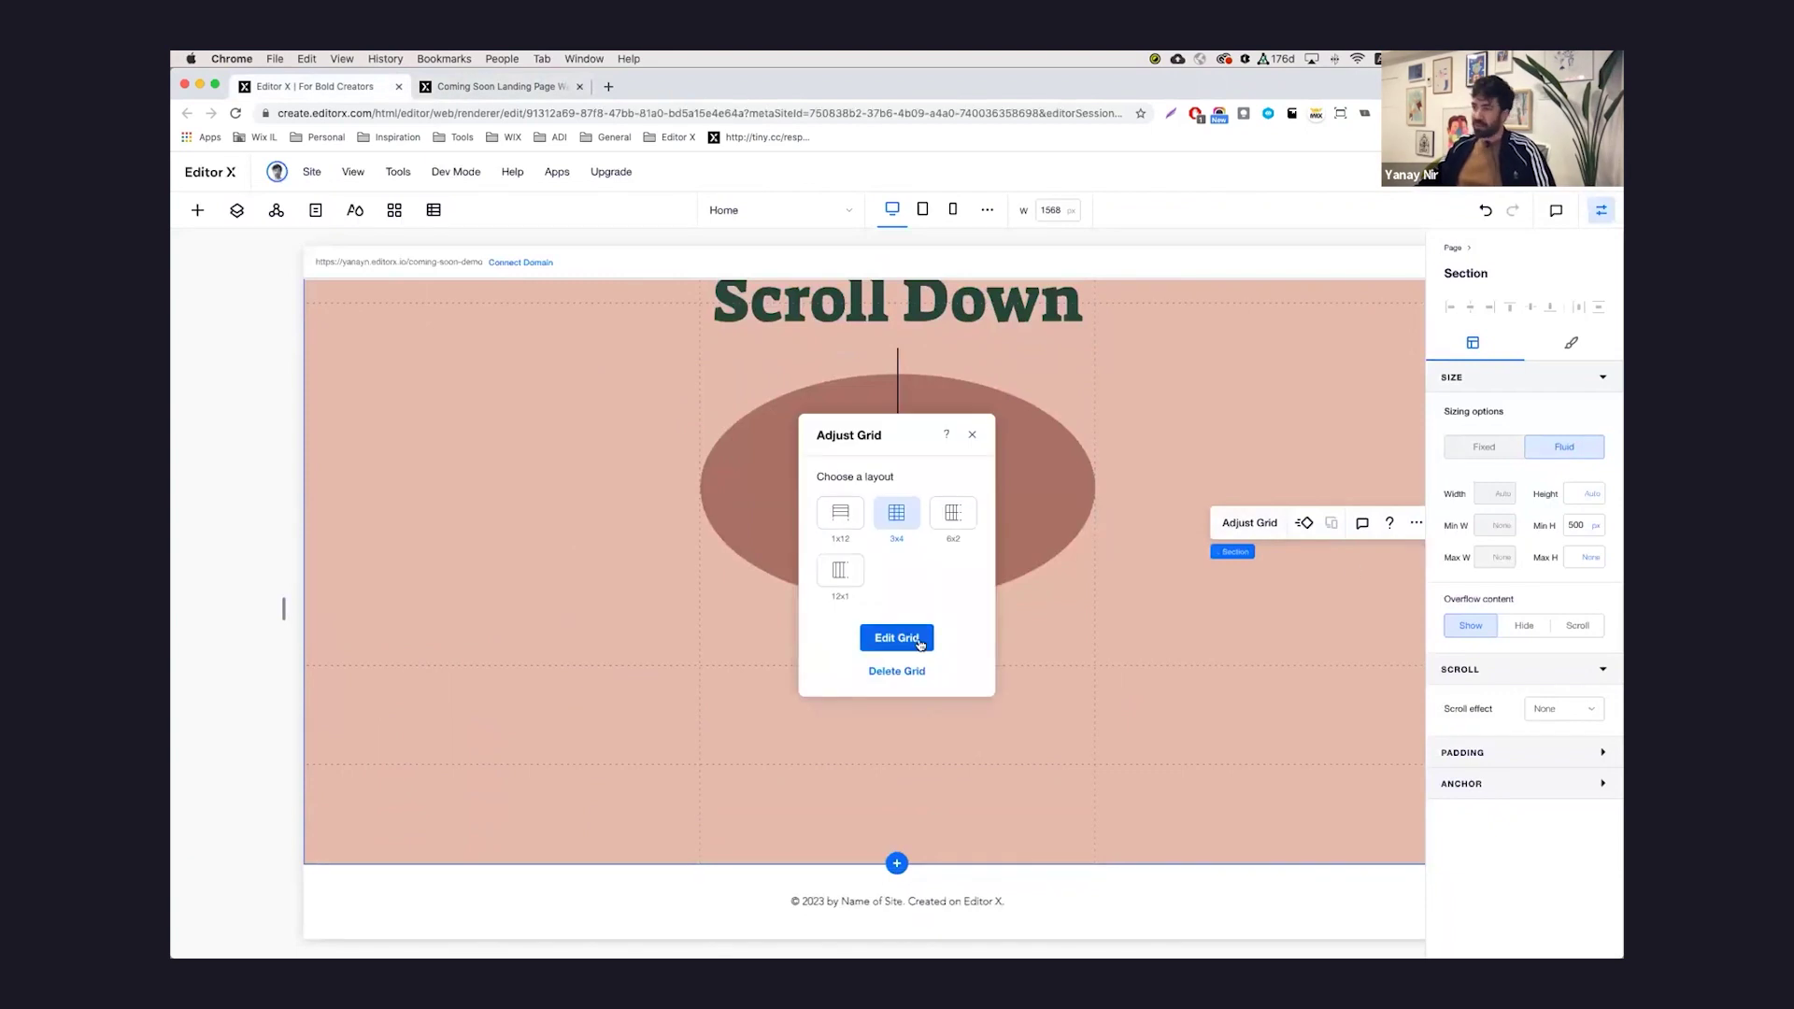
click(888, 633)
scroll(605, 777, down, 2)
click(286, 820)
text(100)
key(Return)
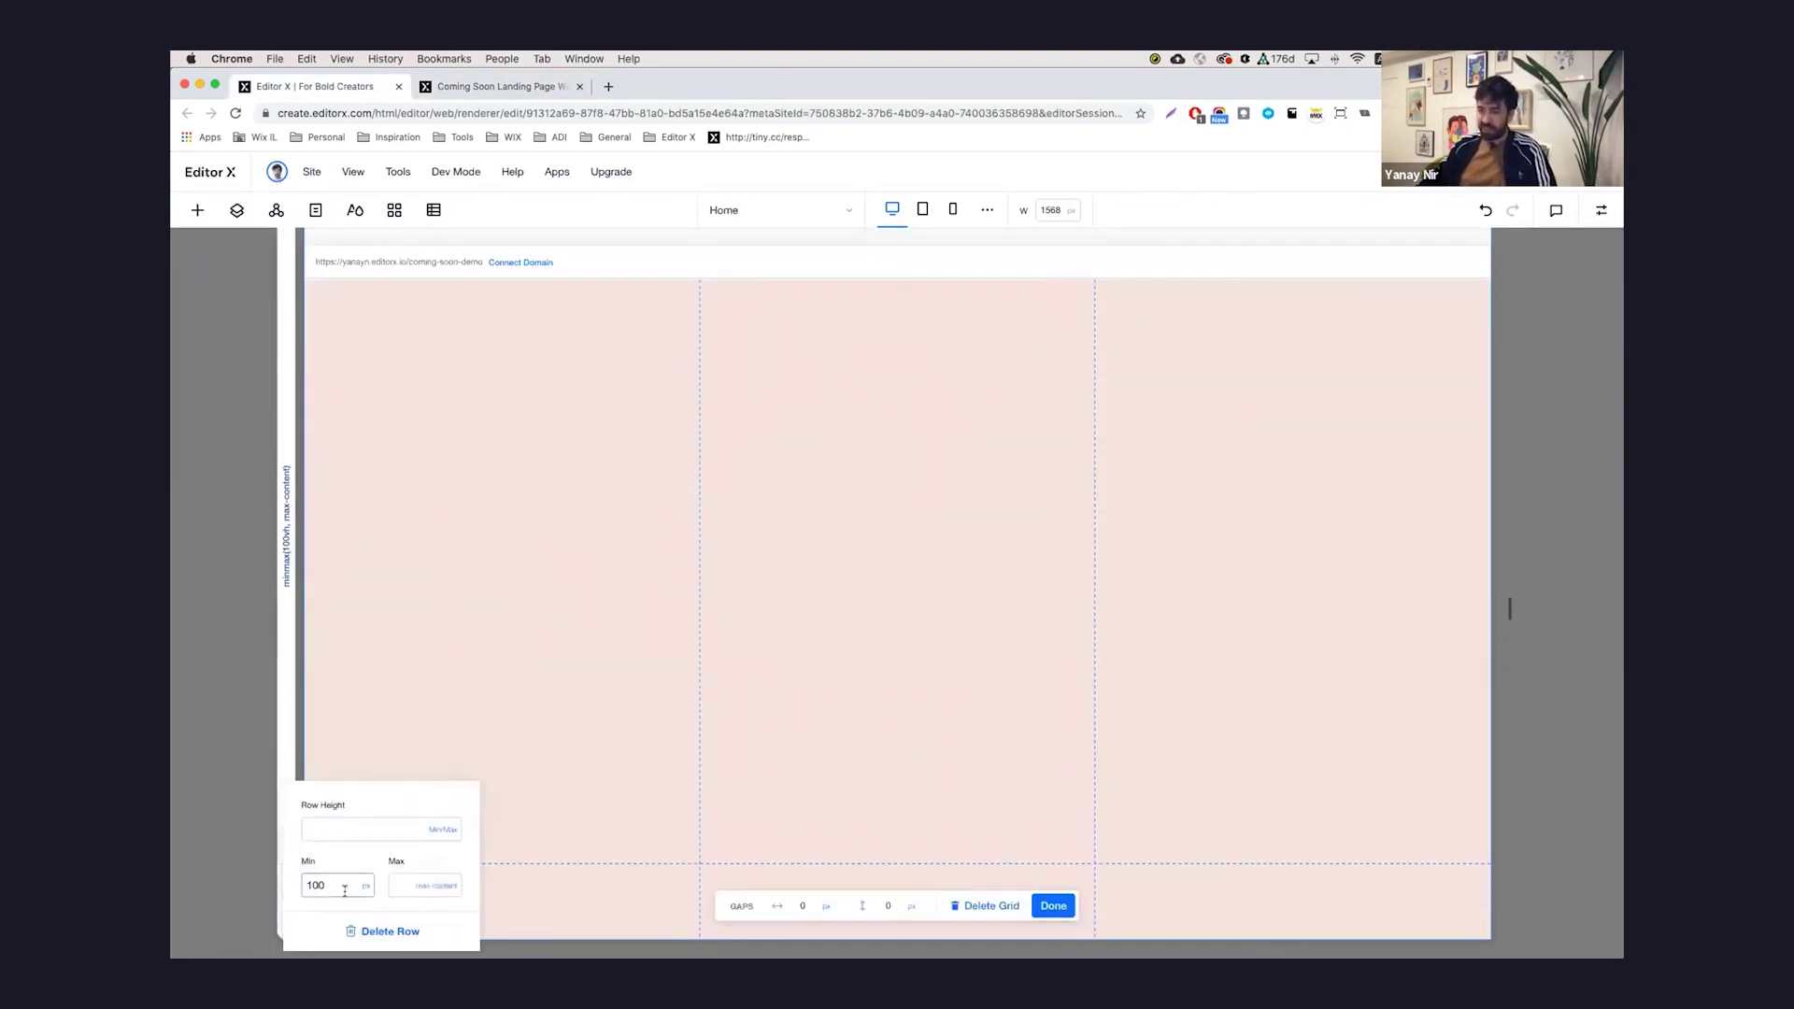
key(Return)
click(1053, 905)
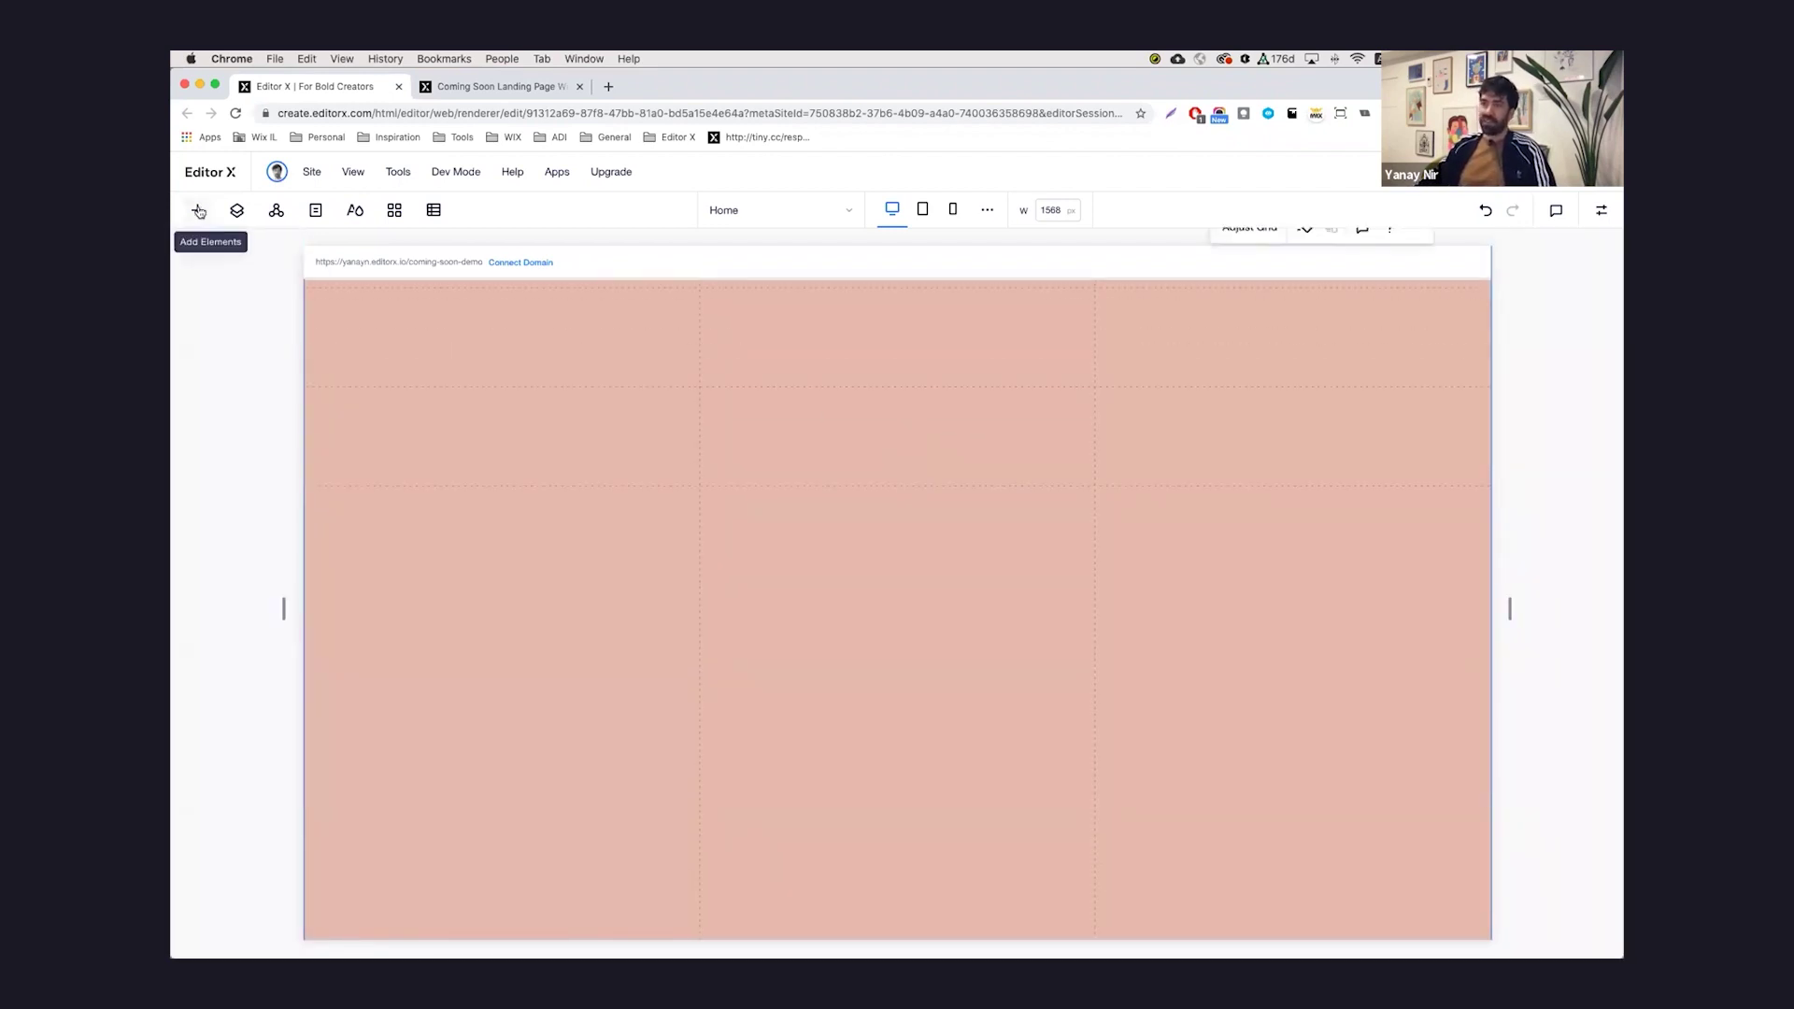
Step: Add a title reading "Good things come to those who wait." in the tall row's first column and style it like the template's heading
click(197, 210)
drag(392, 299, 368, 613)
click(503, 87)
click(349, 94)
click(390, 533)
text(Good things come to those who wait.)
click(428, 506)
click(464, 629)
click(571, 506)
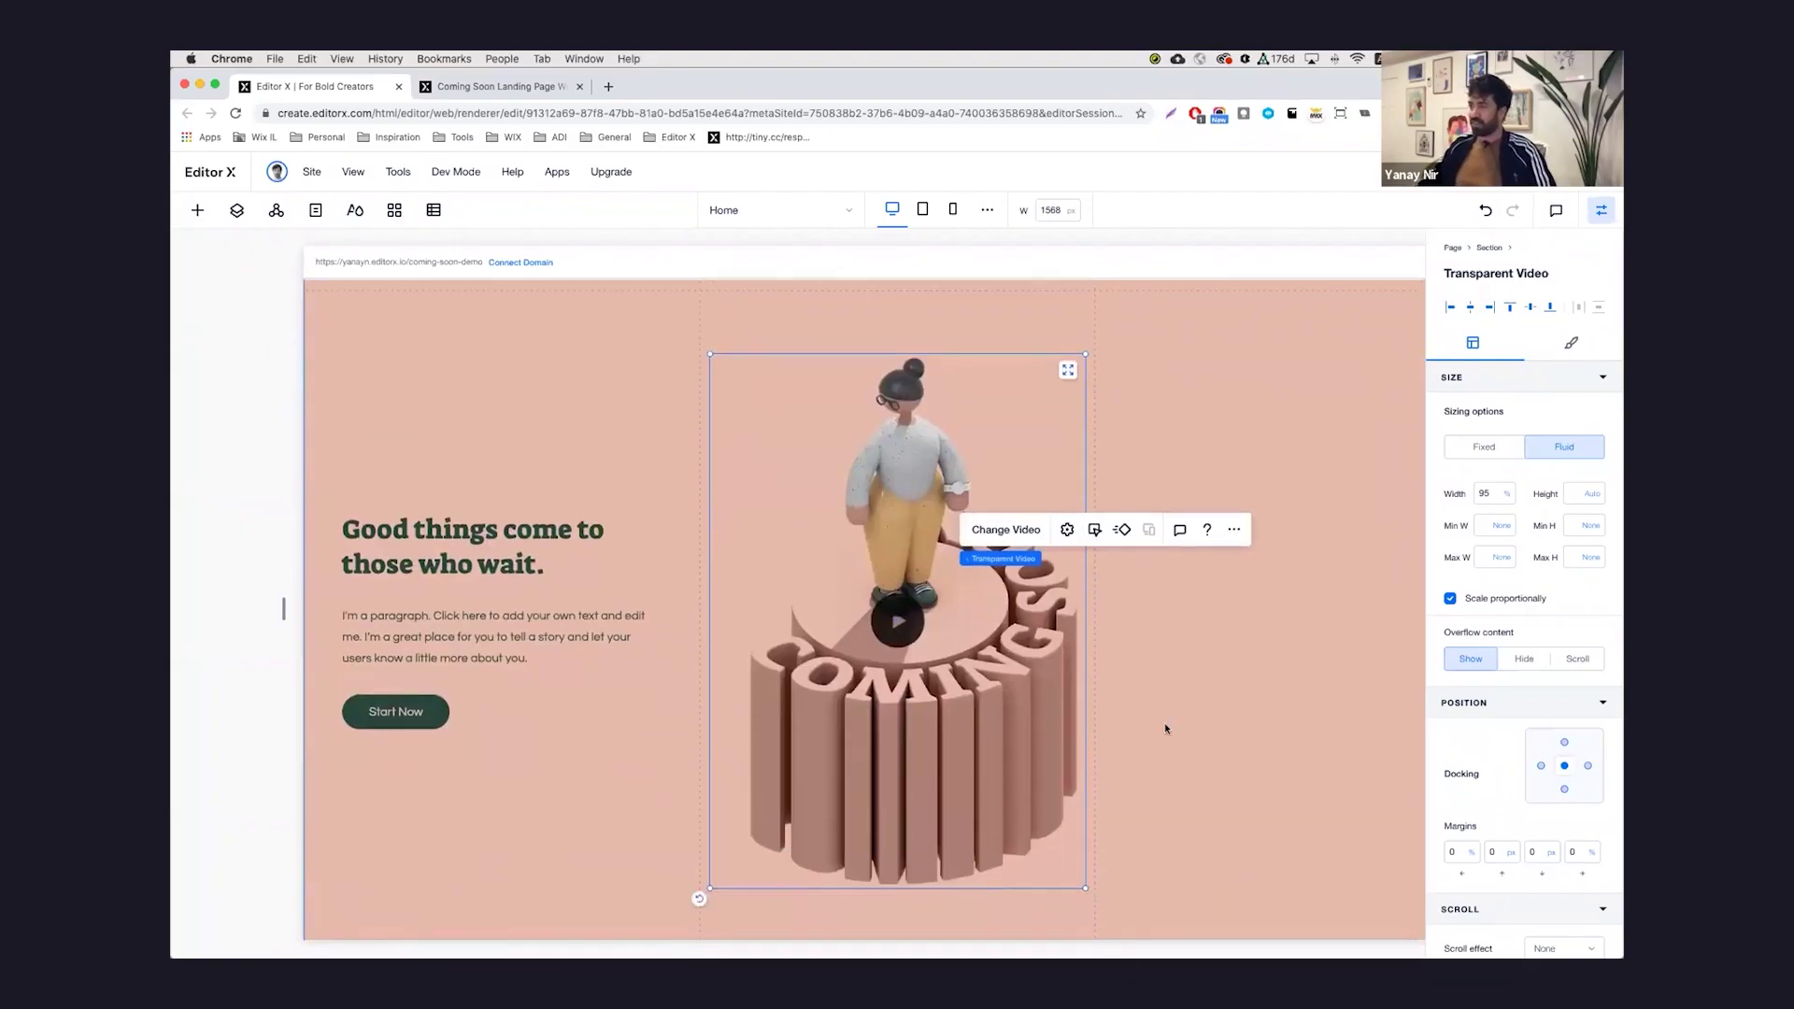
Step: Adjust the minimum height of the last row in the section's grid
click(1174, 473)
scroll(1173, 473, down, 2)
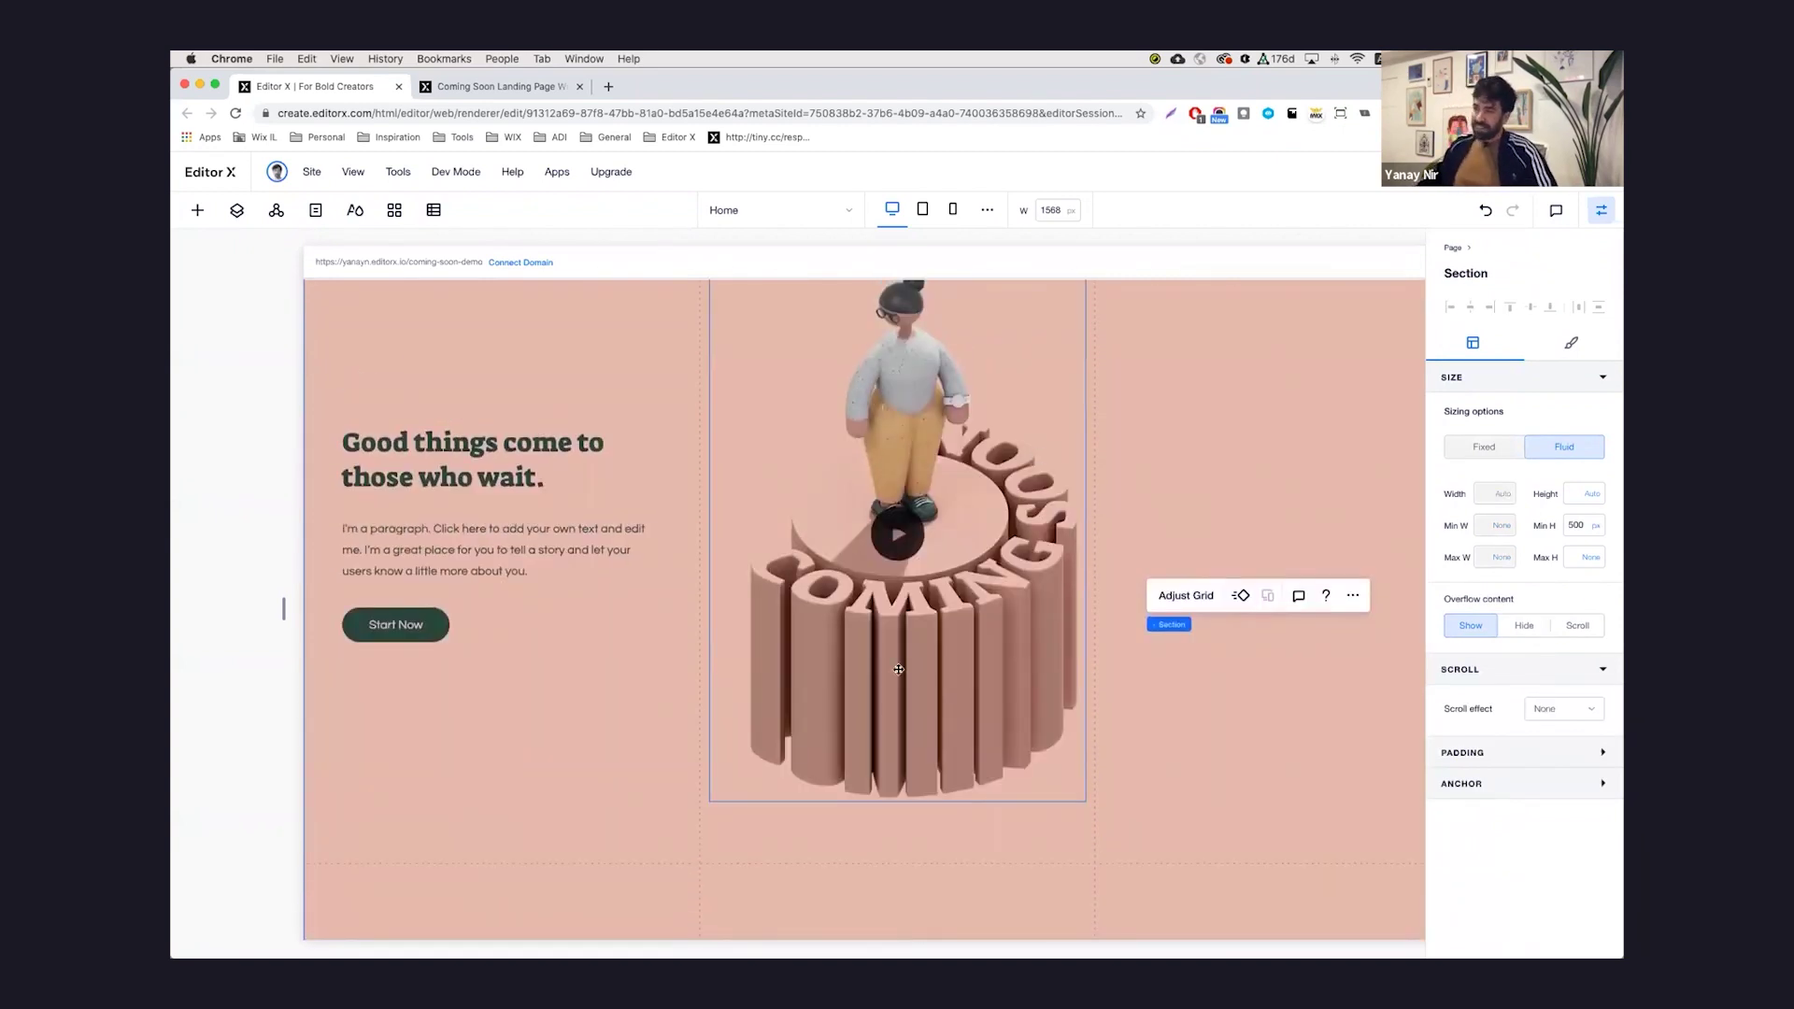
click(411, 872)
click(400, 839)
click(897, 636)
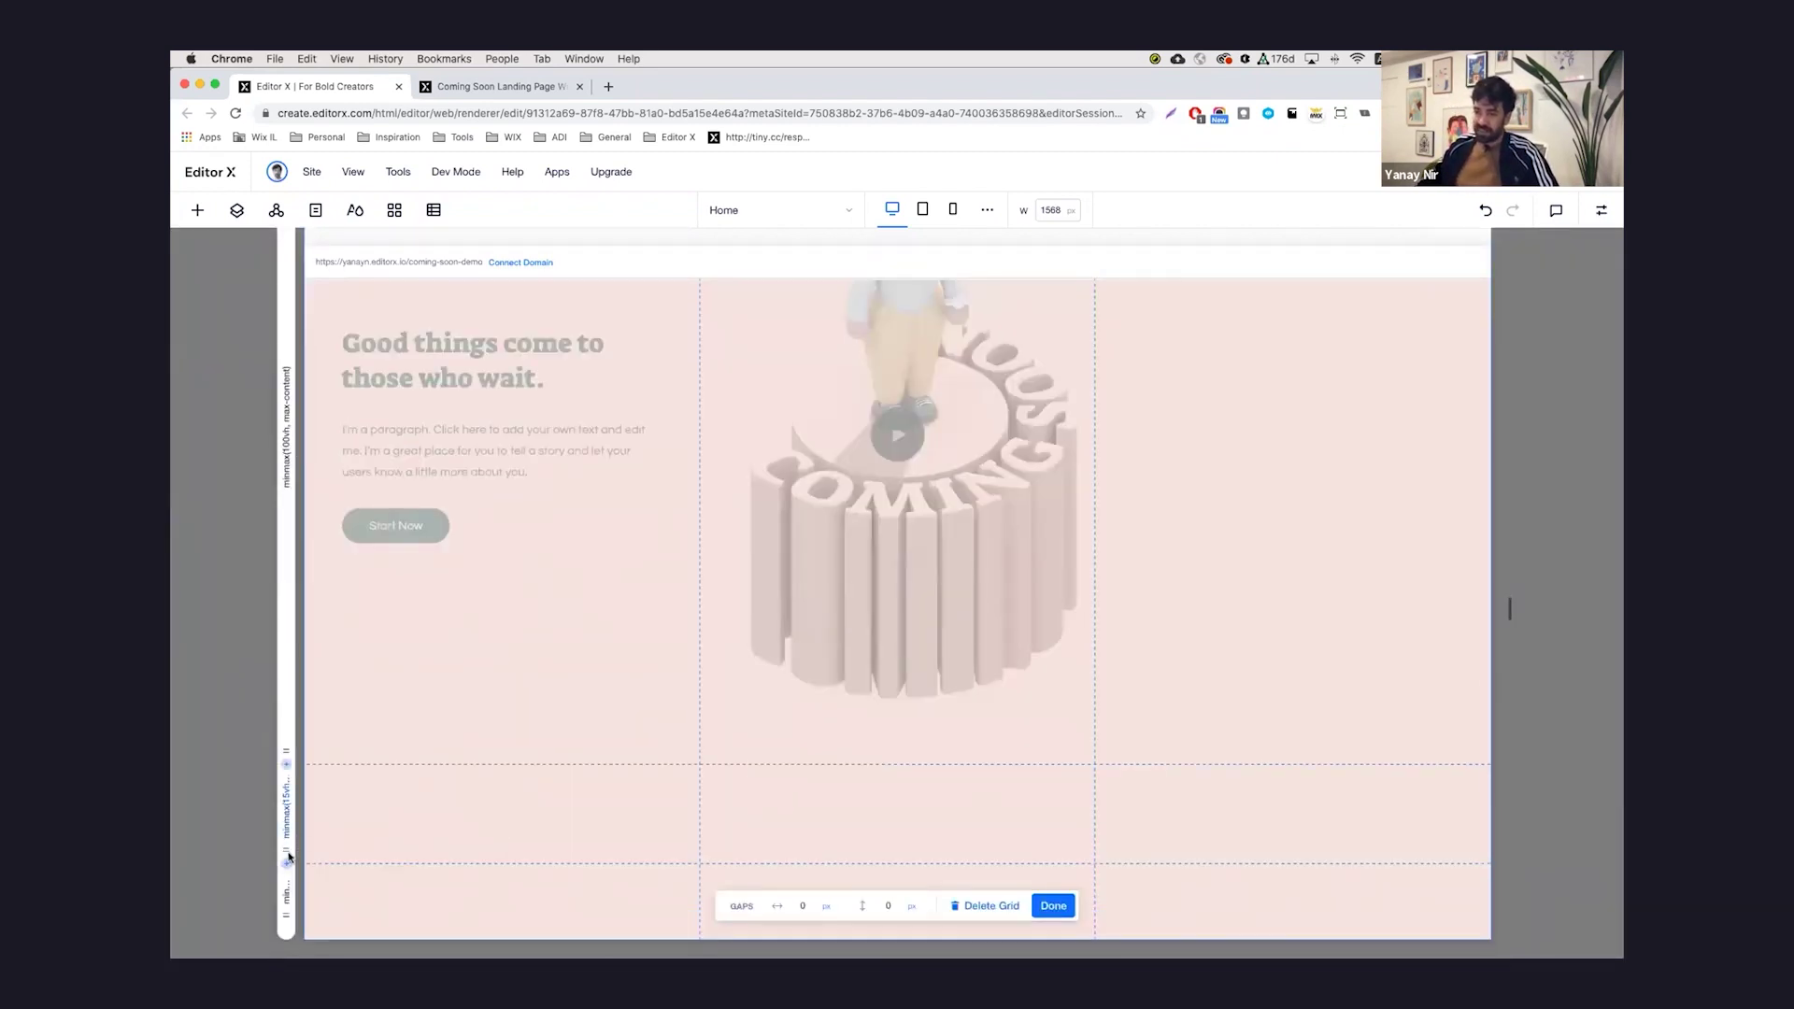
click(289, 857)
text(1)
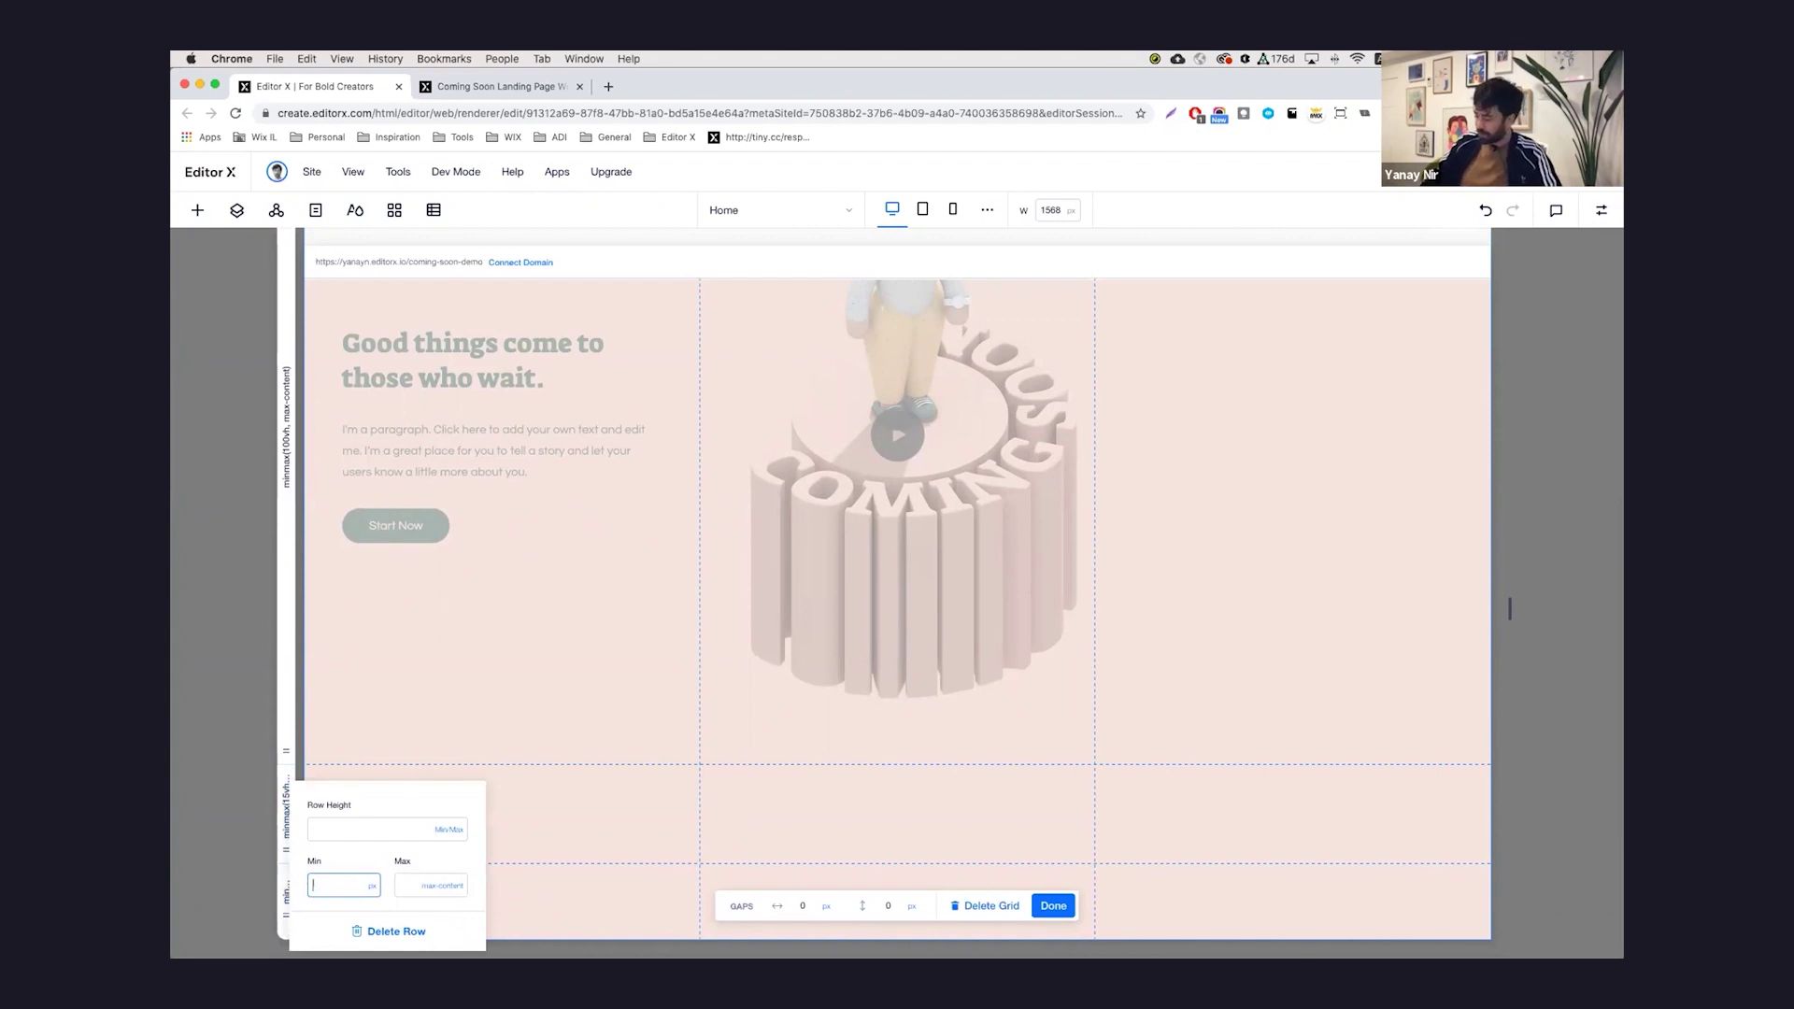
key(Return)
click(1053, 906)
Step: Add a container to the section's last grid row
click(197, 210)
click(205, 253)
drag(365, 404, 813, 523)
click(853, 478)
Step: Fill the container with #F8D39F, leave it borderless and stretch it over the section's whole last row
click(493, 81)
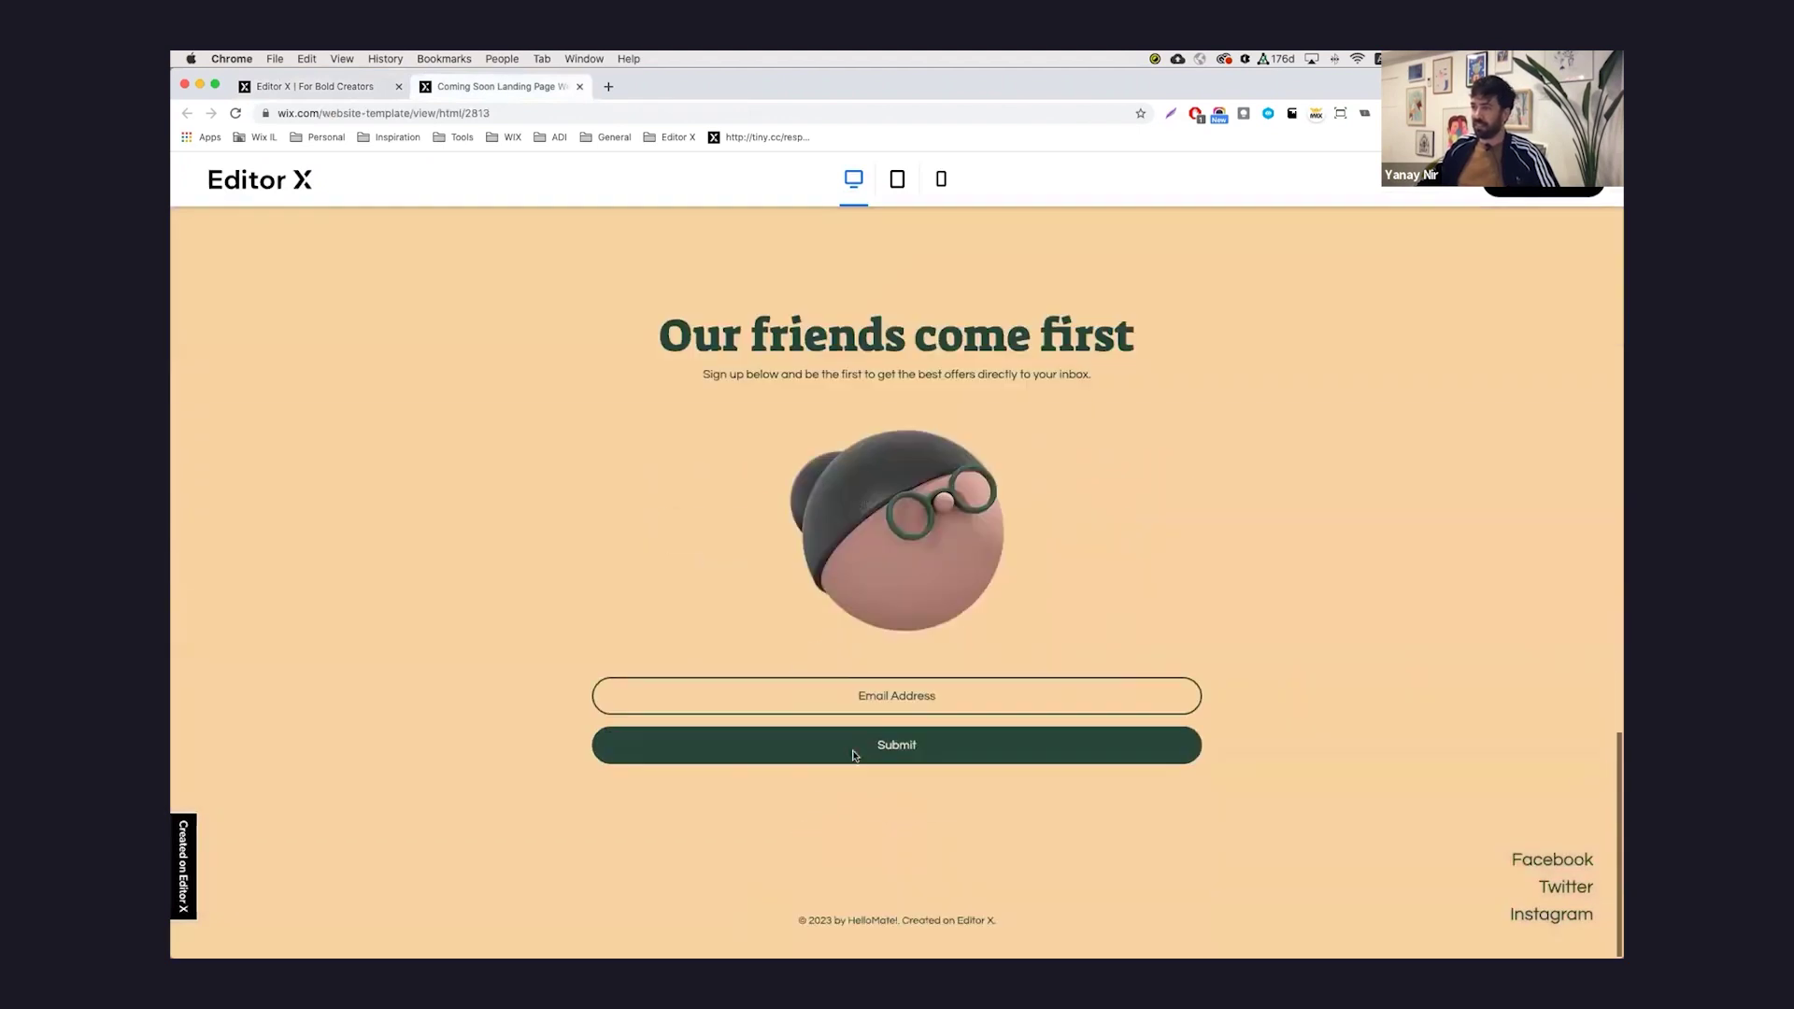
click(318, 86)
click(1601, 209)
click(1572, 346)
click(1575, 555)
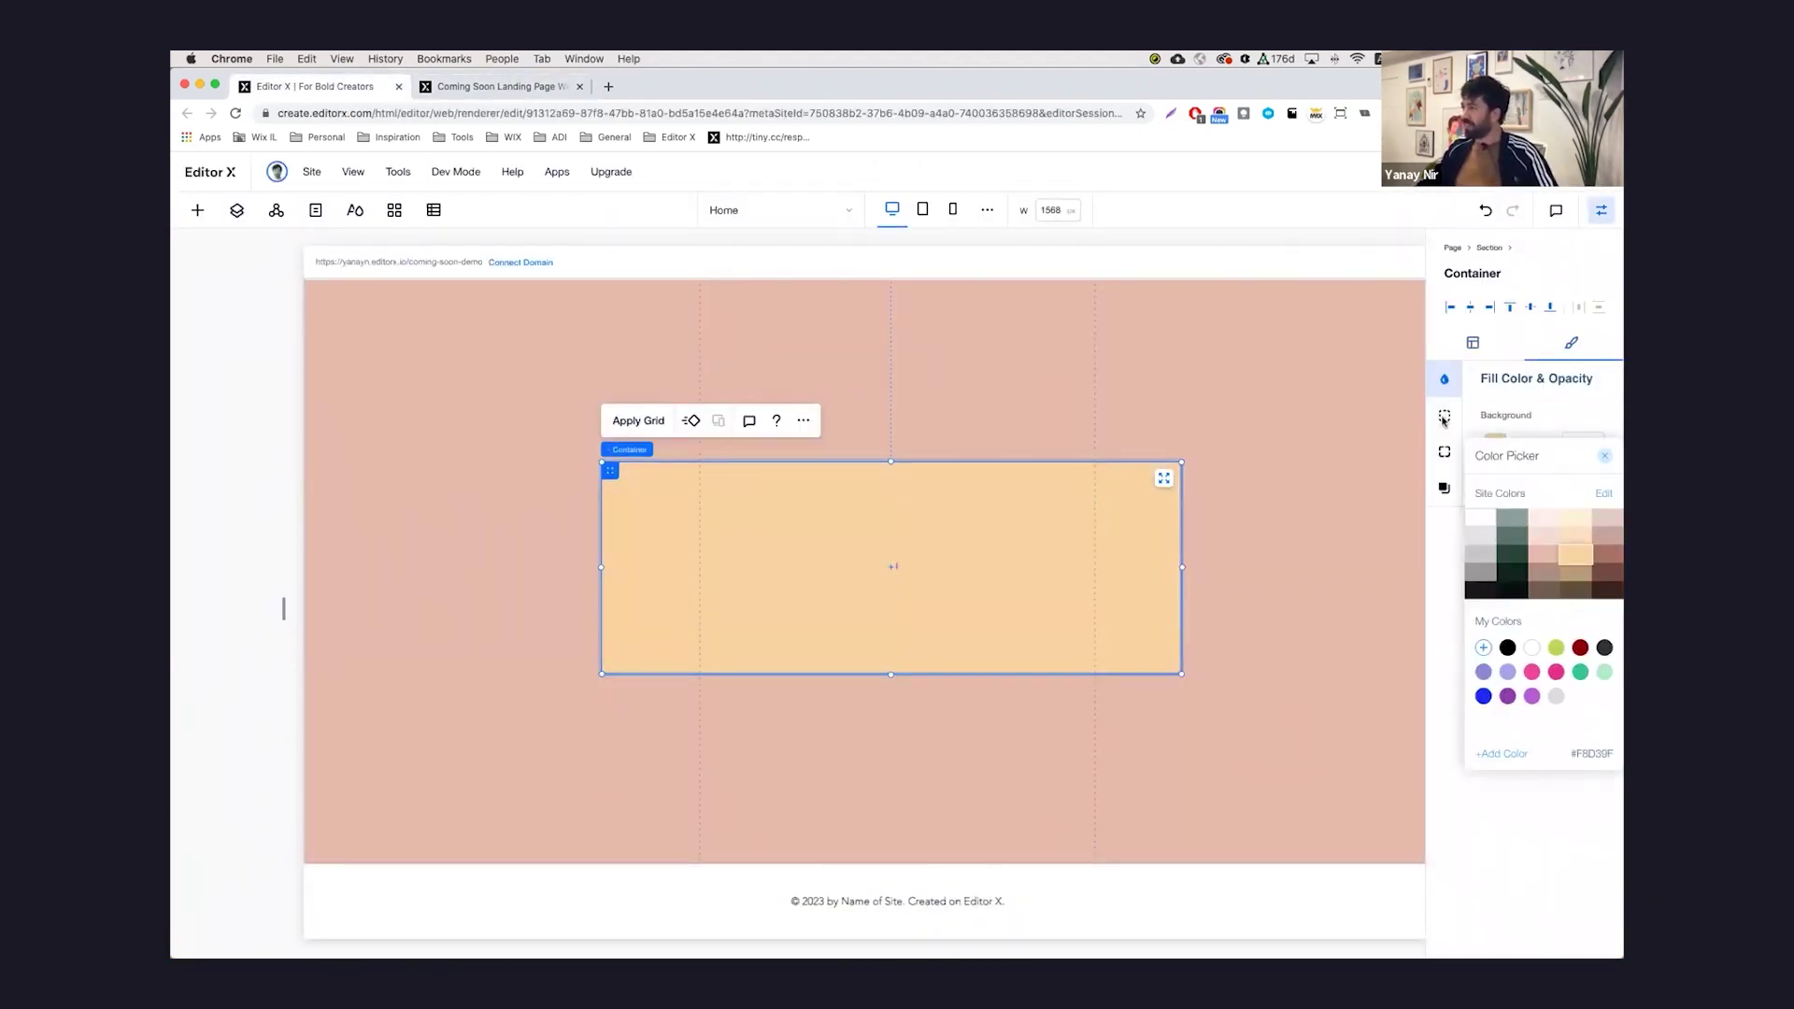
click(1445, 415)
click(1164, 477)
Step: Add a second container inside the tan one, centre it both ways and set its width to 50%
click(197, 209)
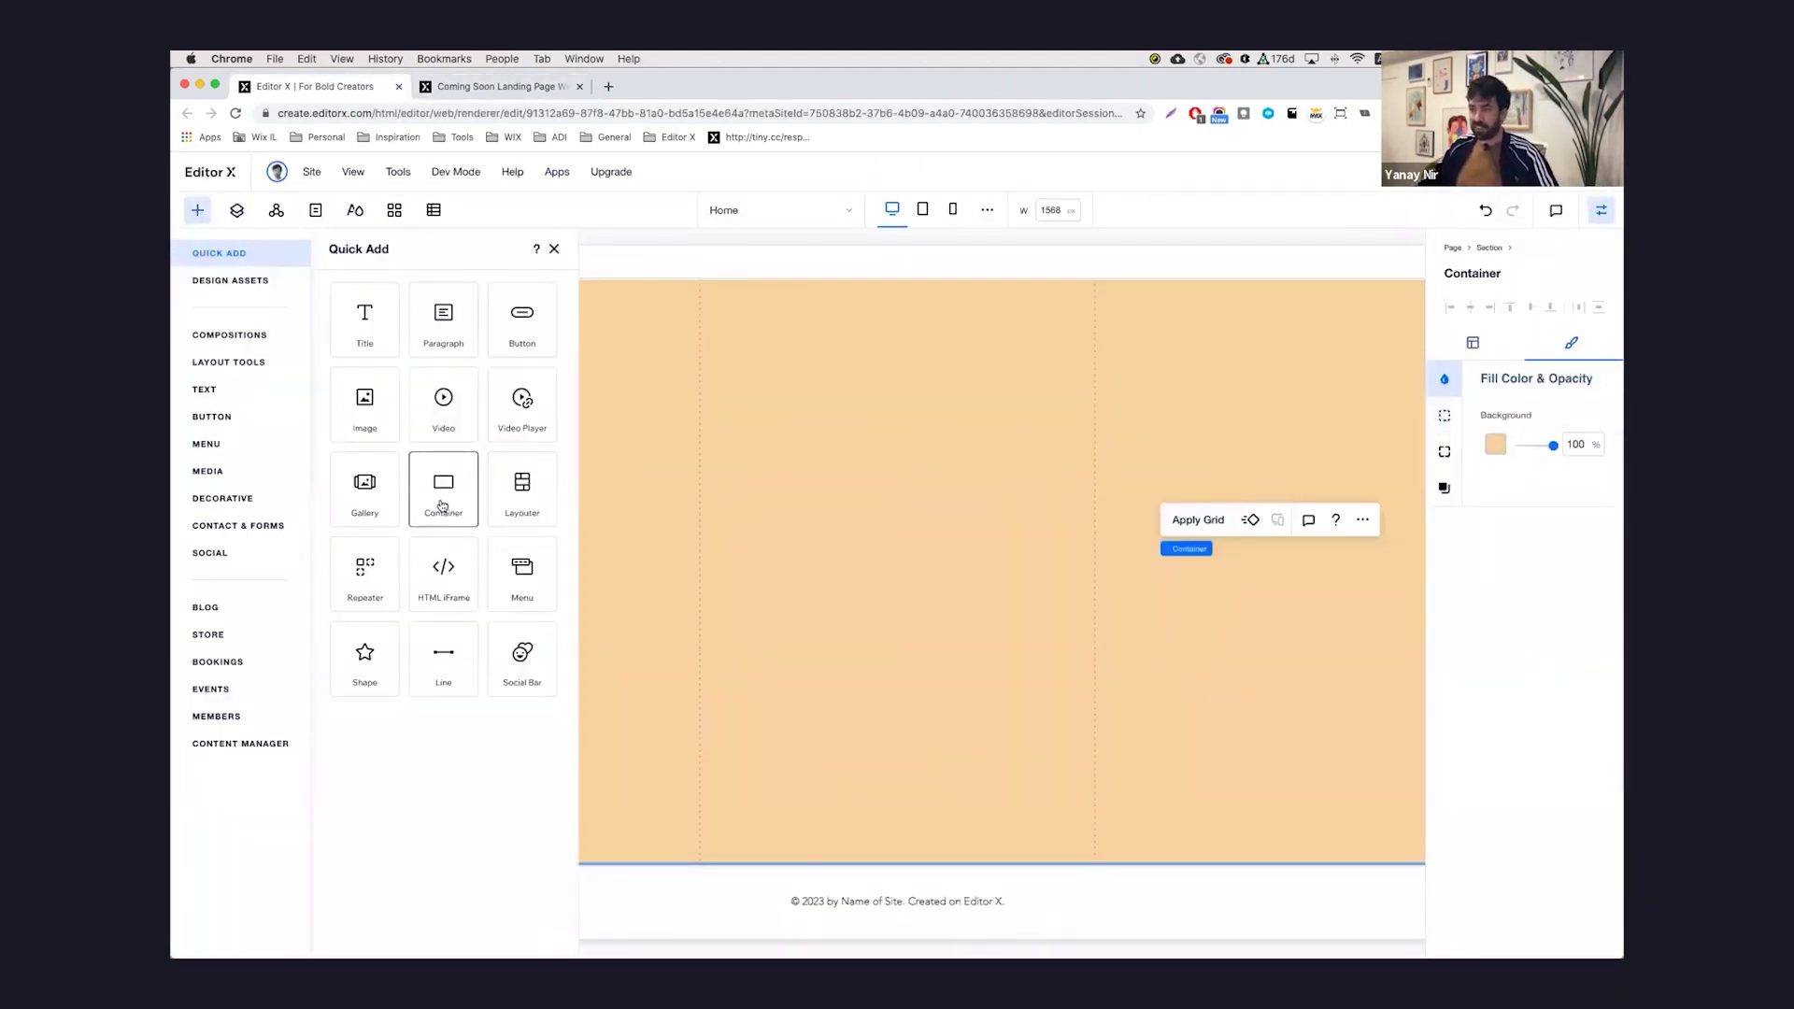
drag(440, 487, 841, 547)
click(1470, 307)
click(1530, 306)
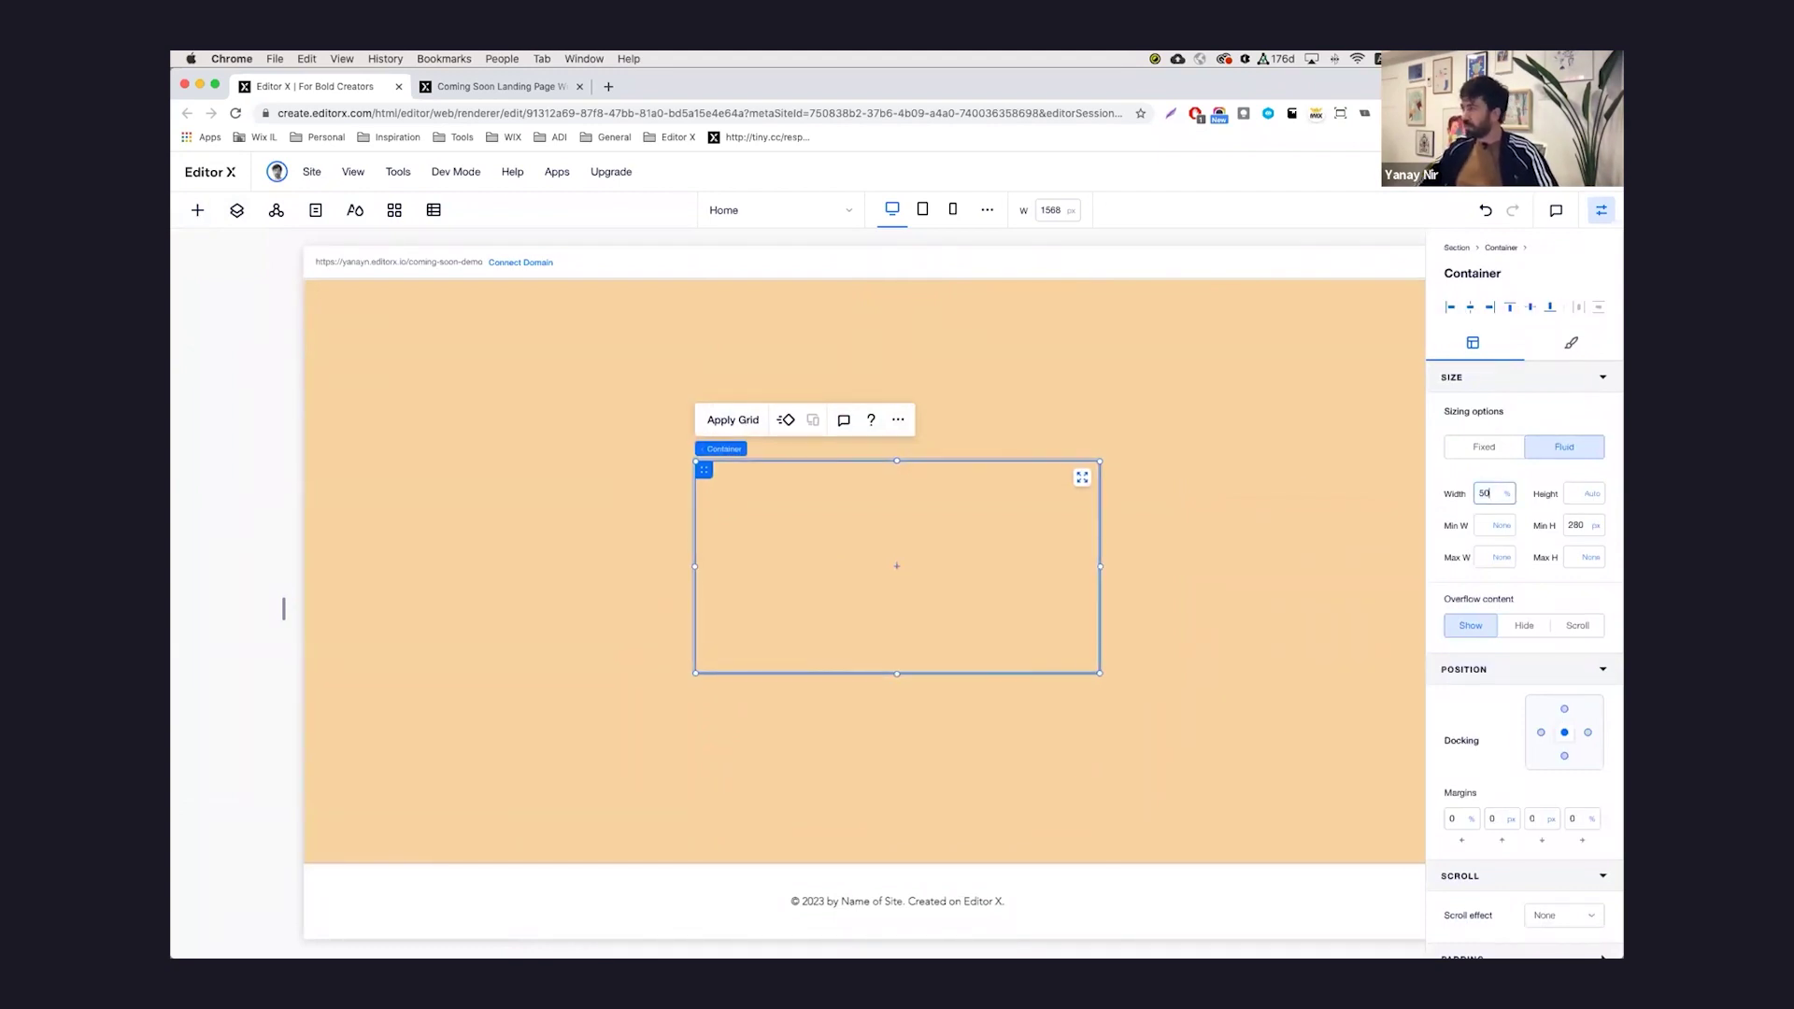
key(Return)
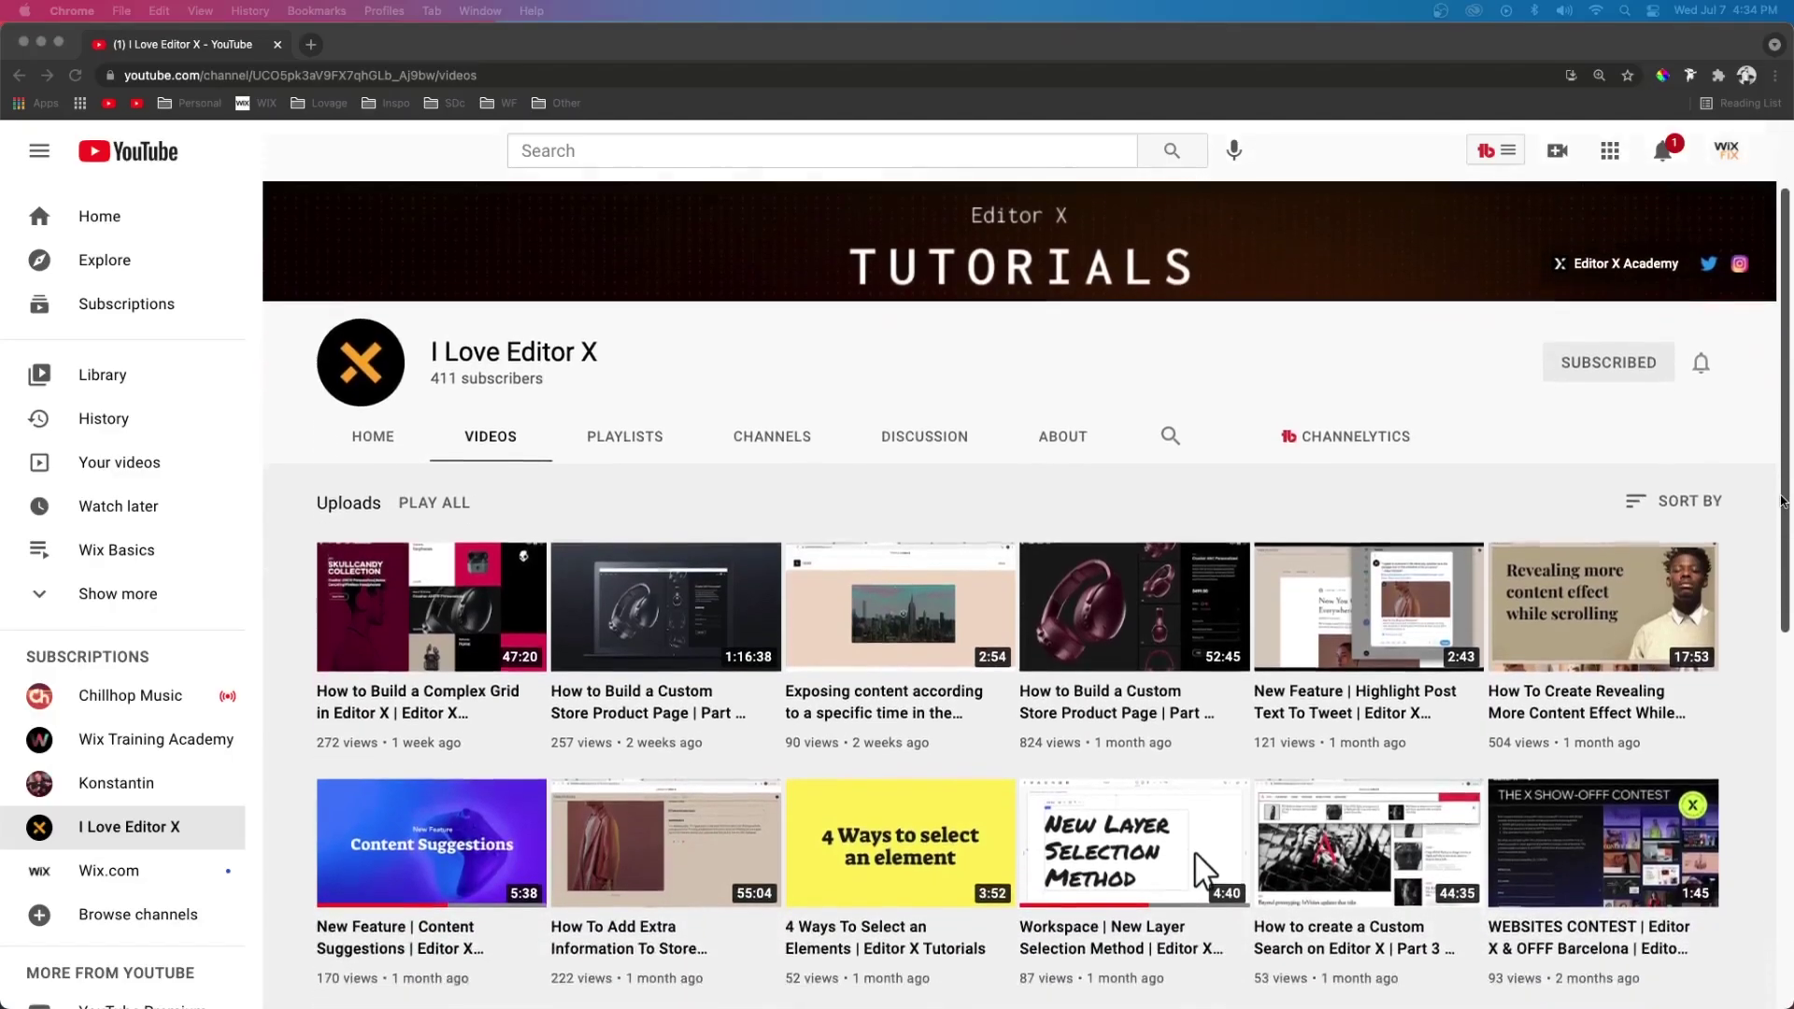
Step: Look through the uploaded tutorial videos on the I Love Editor X YouTube channel
scroll(1782, 502, down, 3)
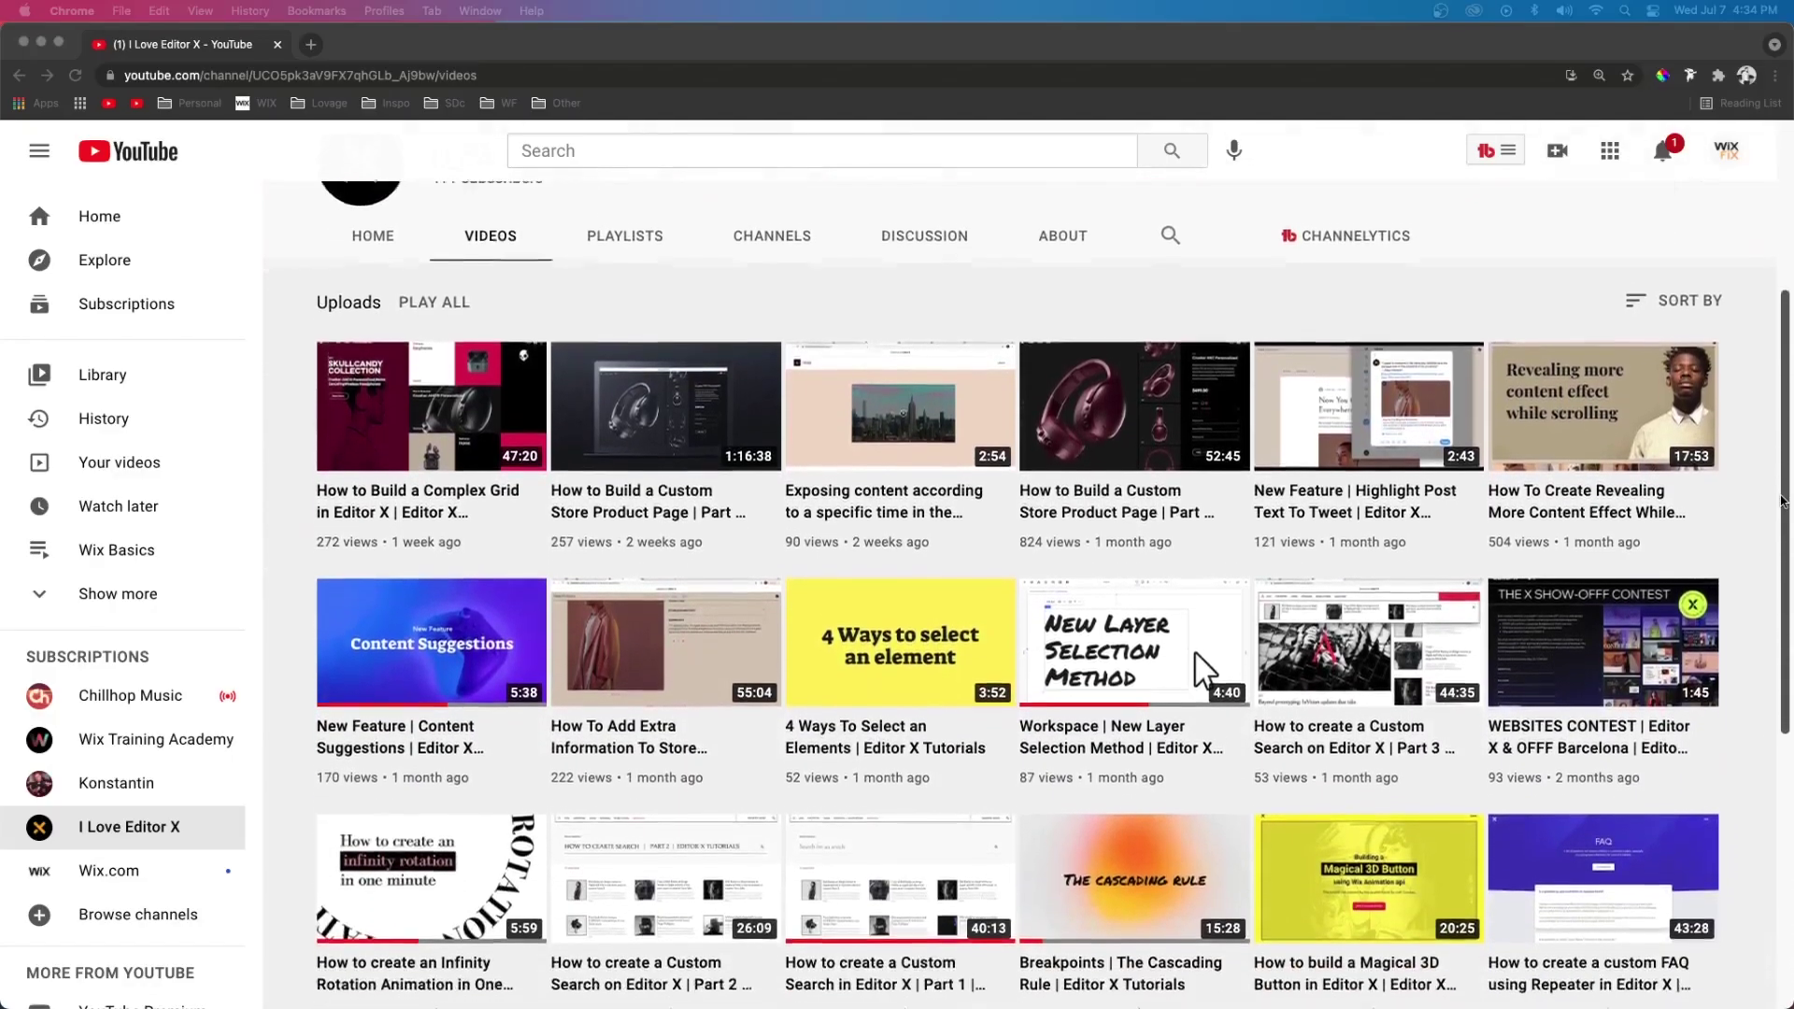
scroll(1783, 501, down, 3)
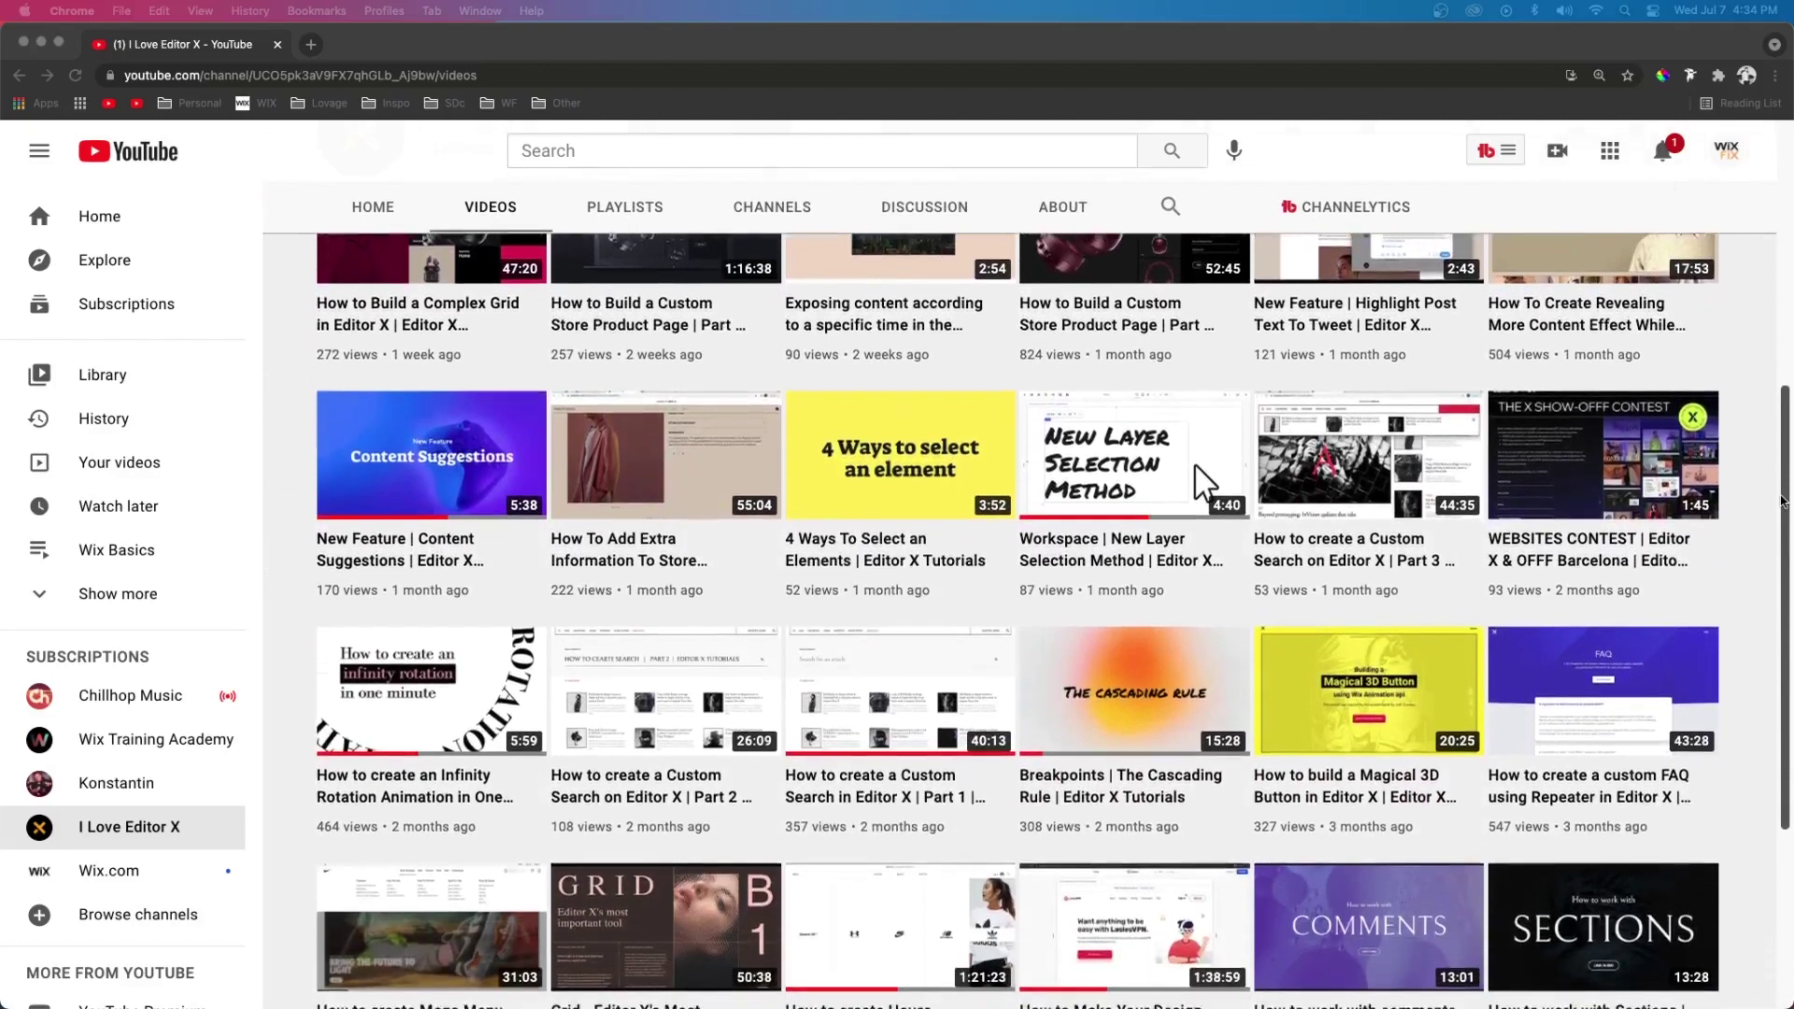
scroll(1783, 502, down, 3)
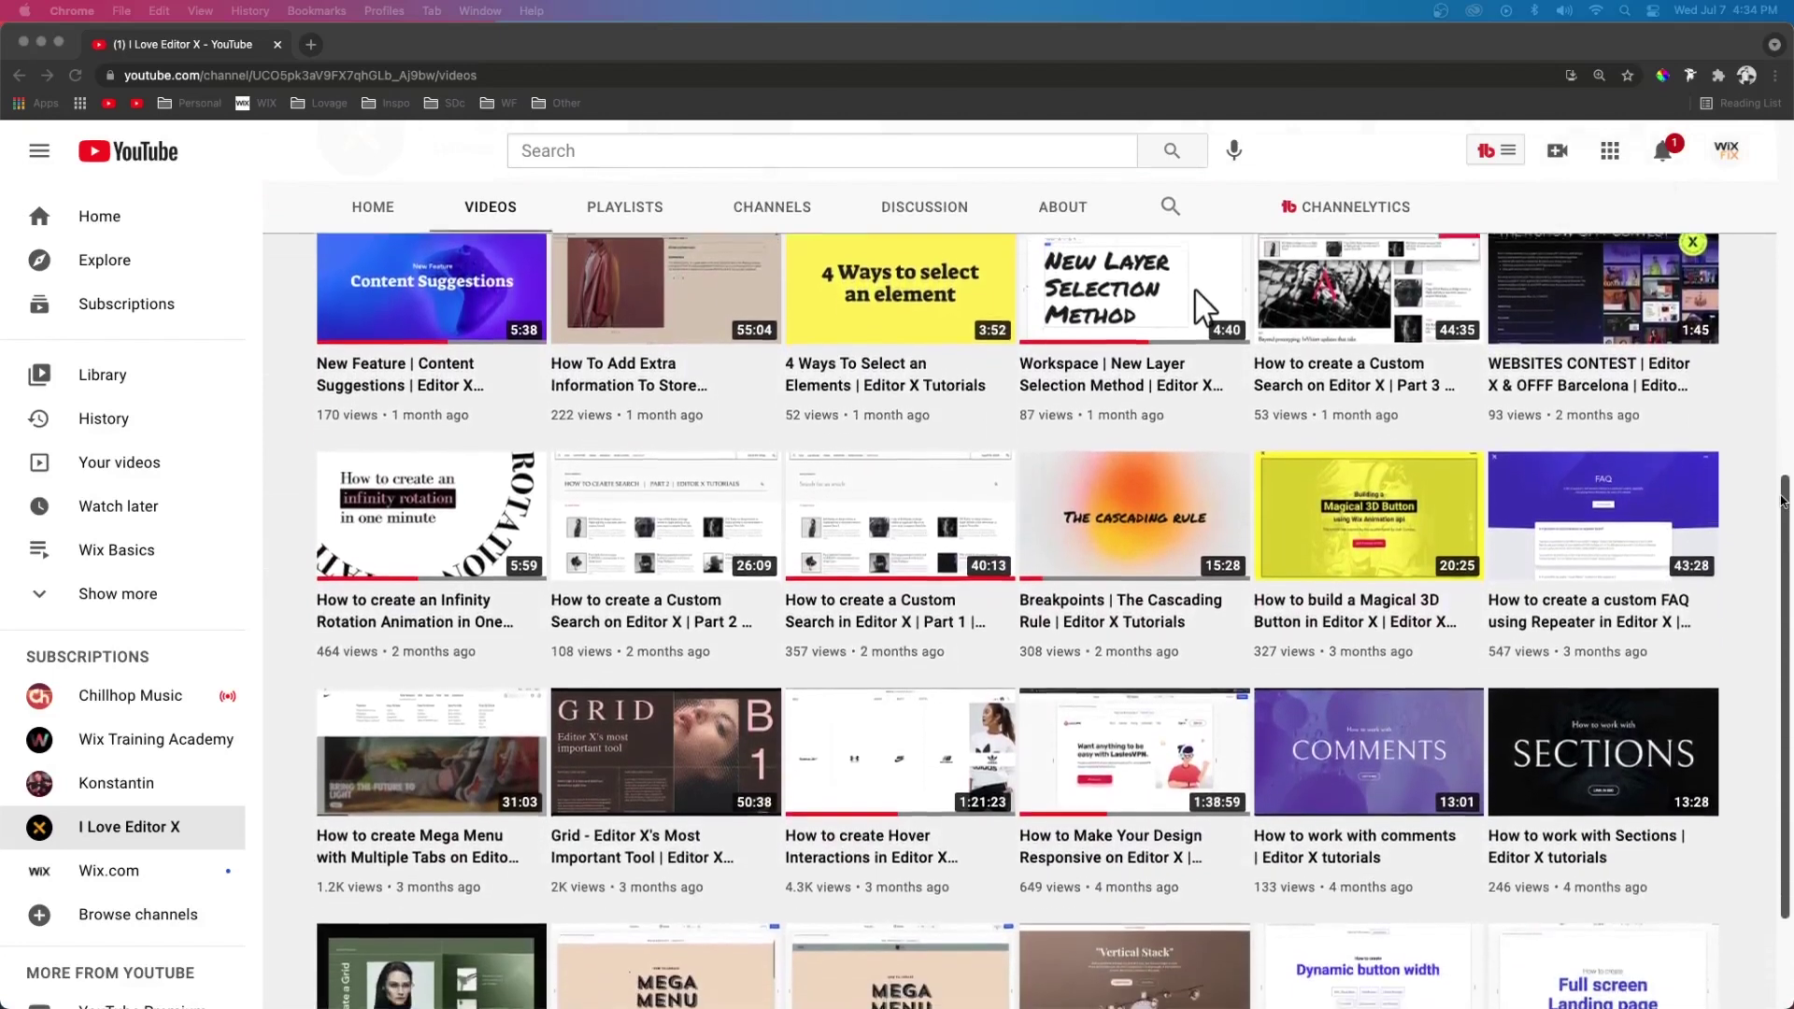
scroll(1783, 502, down, 3)
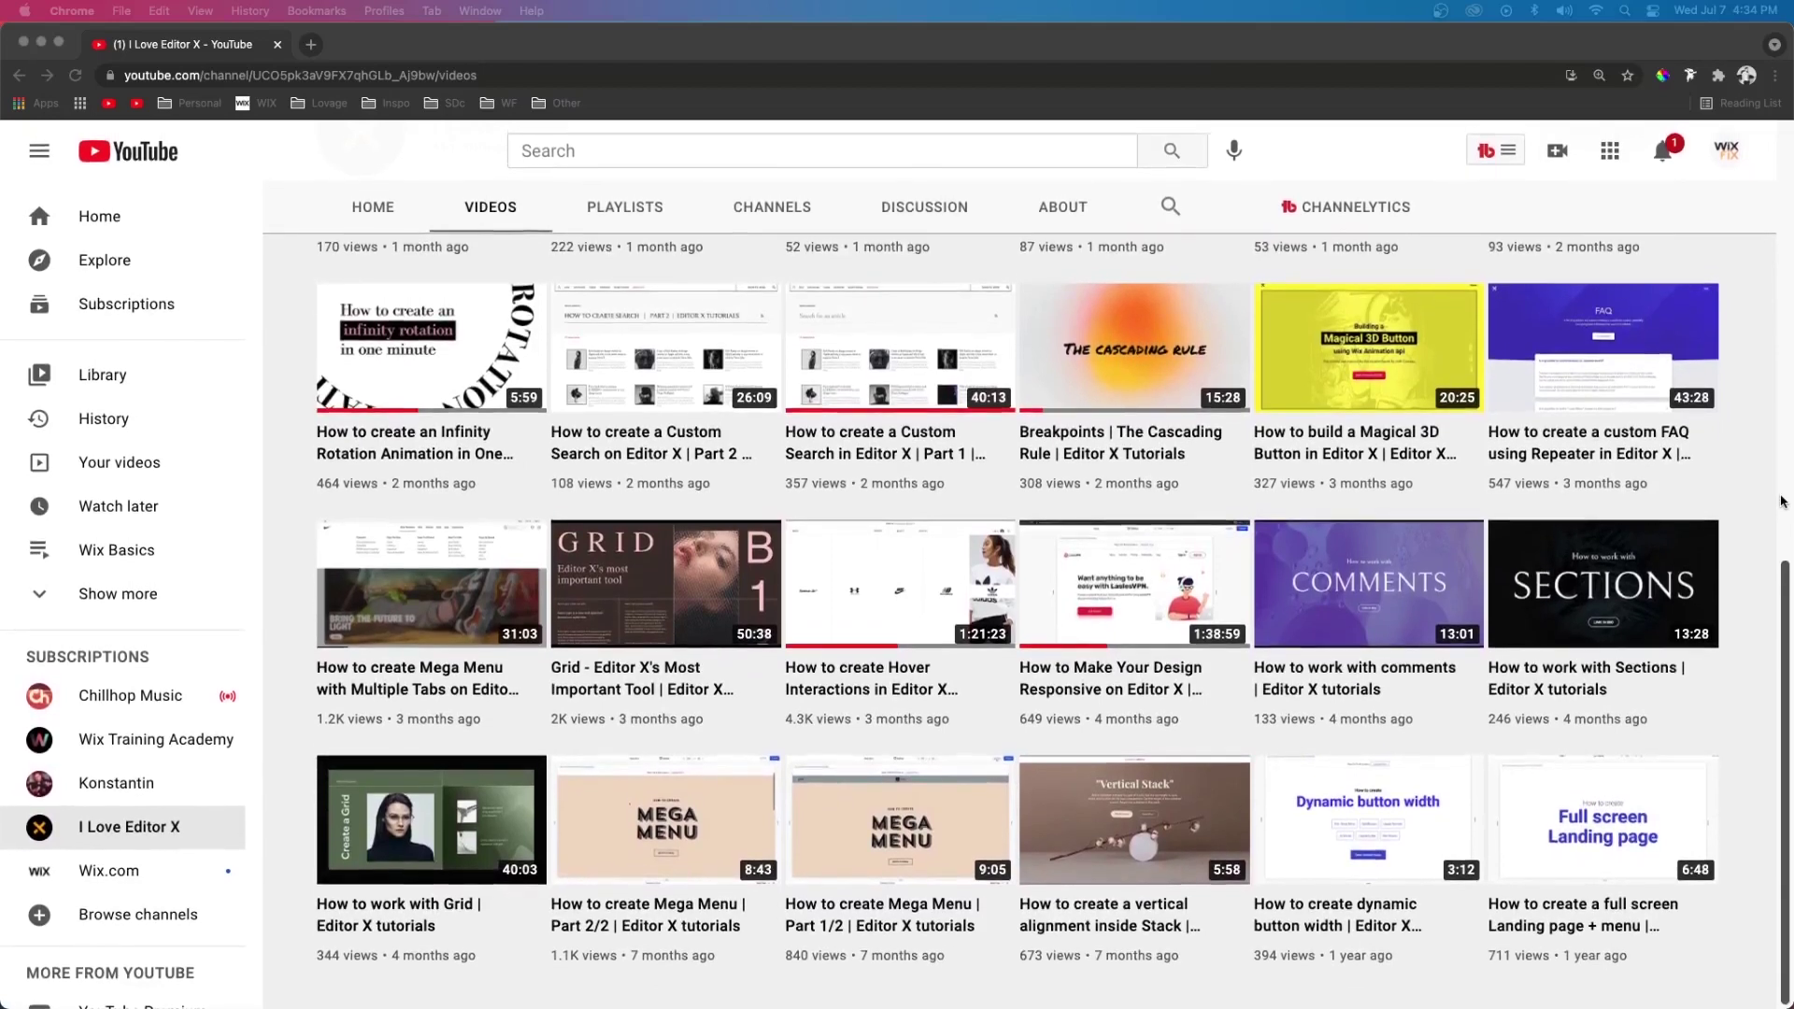
scroll(1783, 502, up, 4)
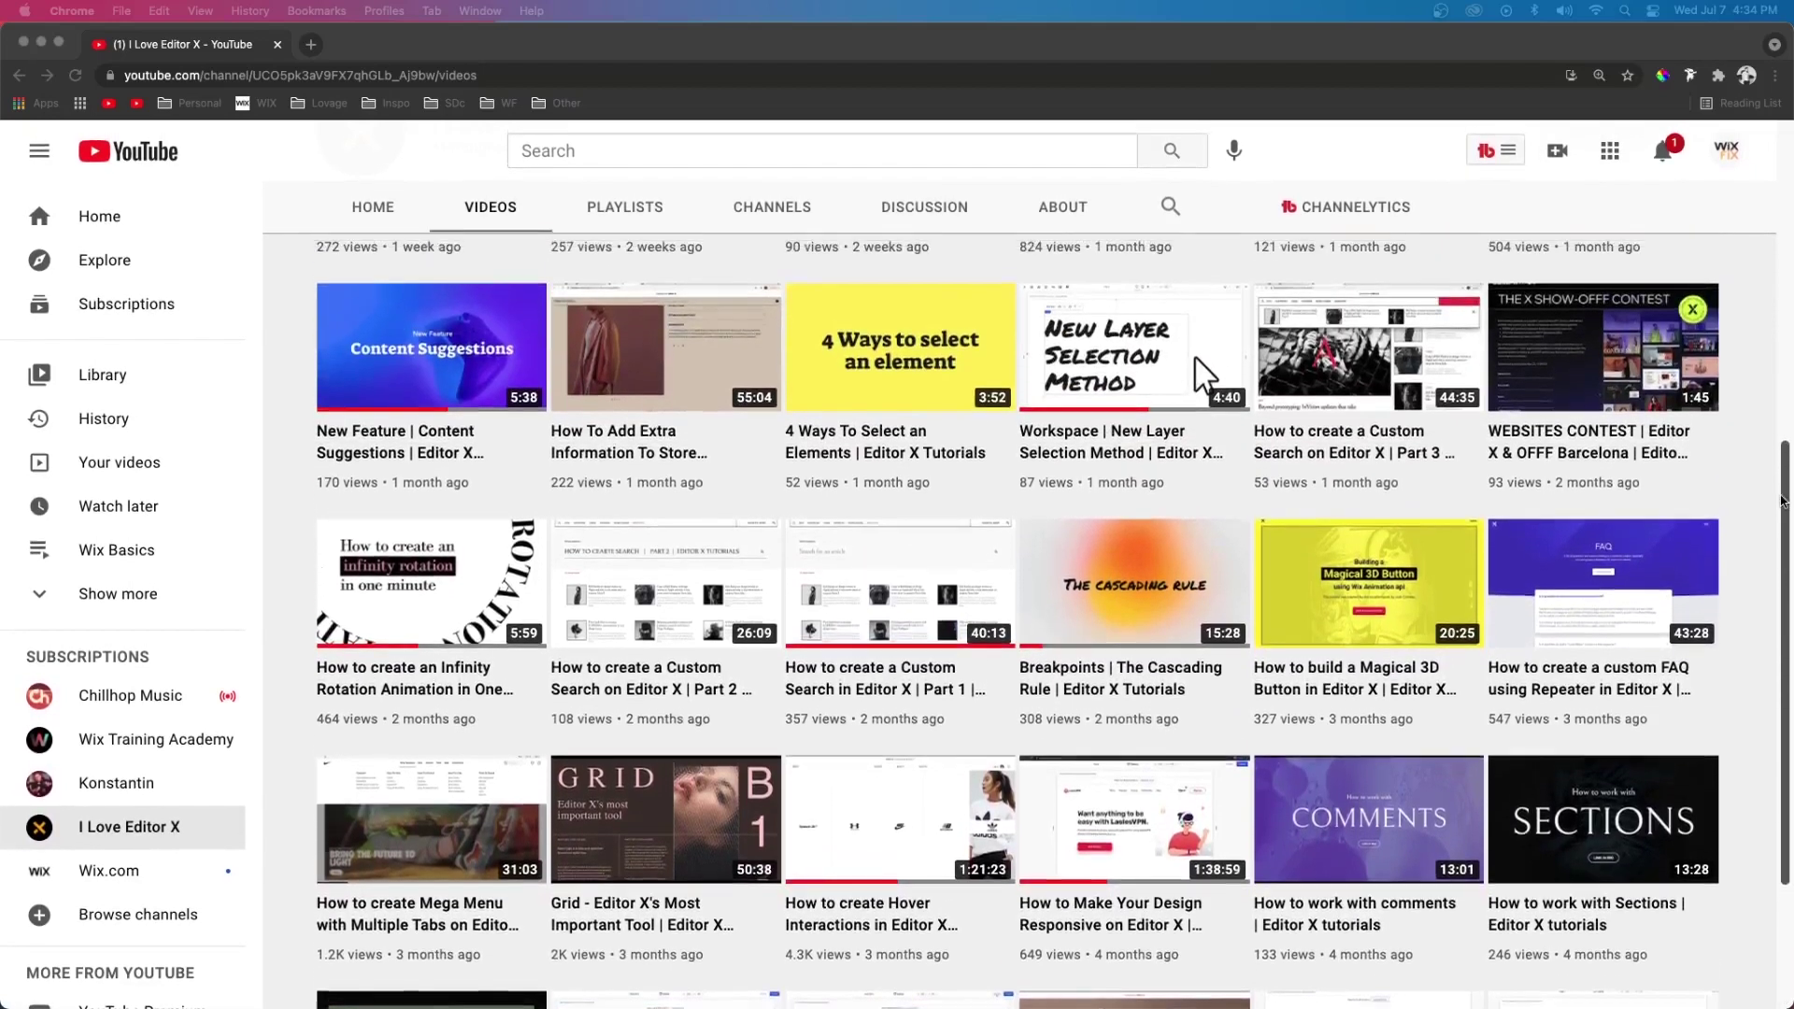
scroll(1782, 502, up, 4)
scroll(1782, 501, up, 3)
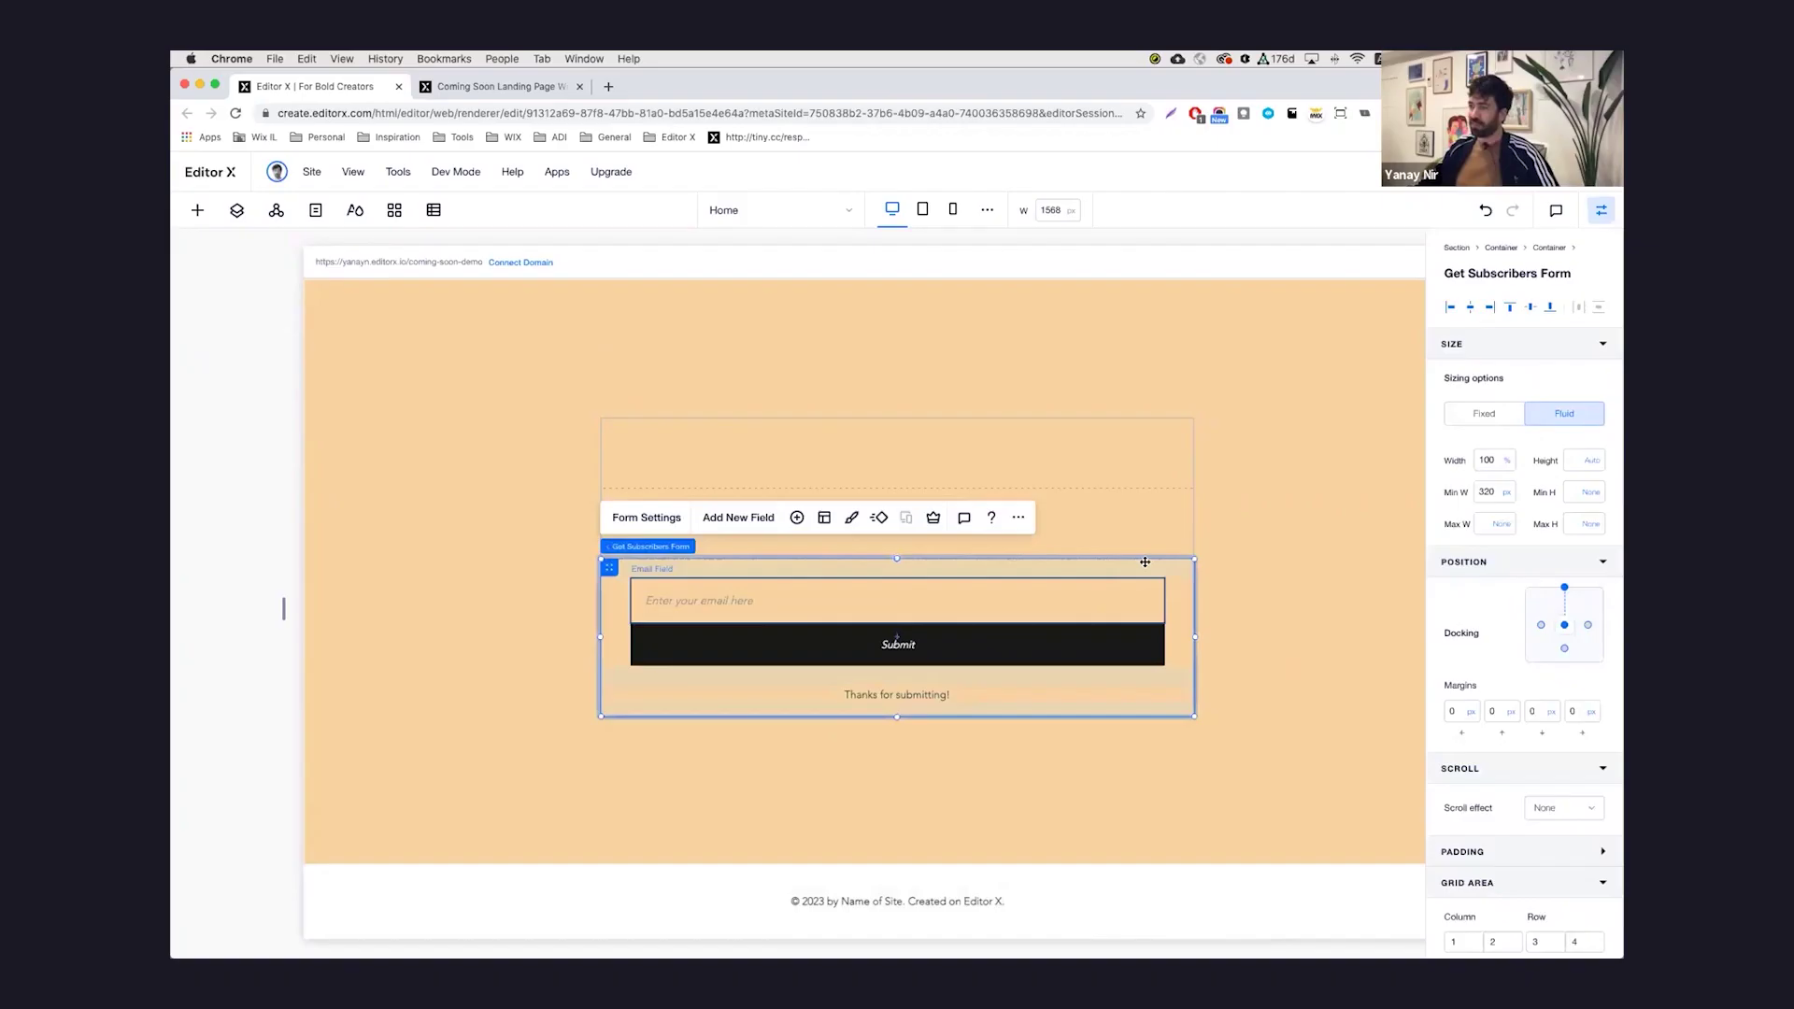
Step: Add space above the form's Submit button and give the email field a 2 px border
click(1051, 593)
click(897, 645)
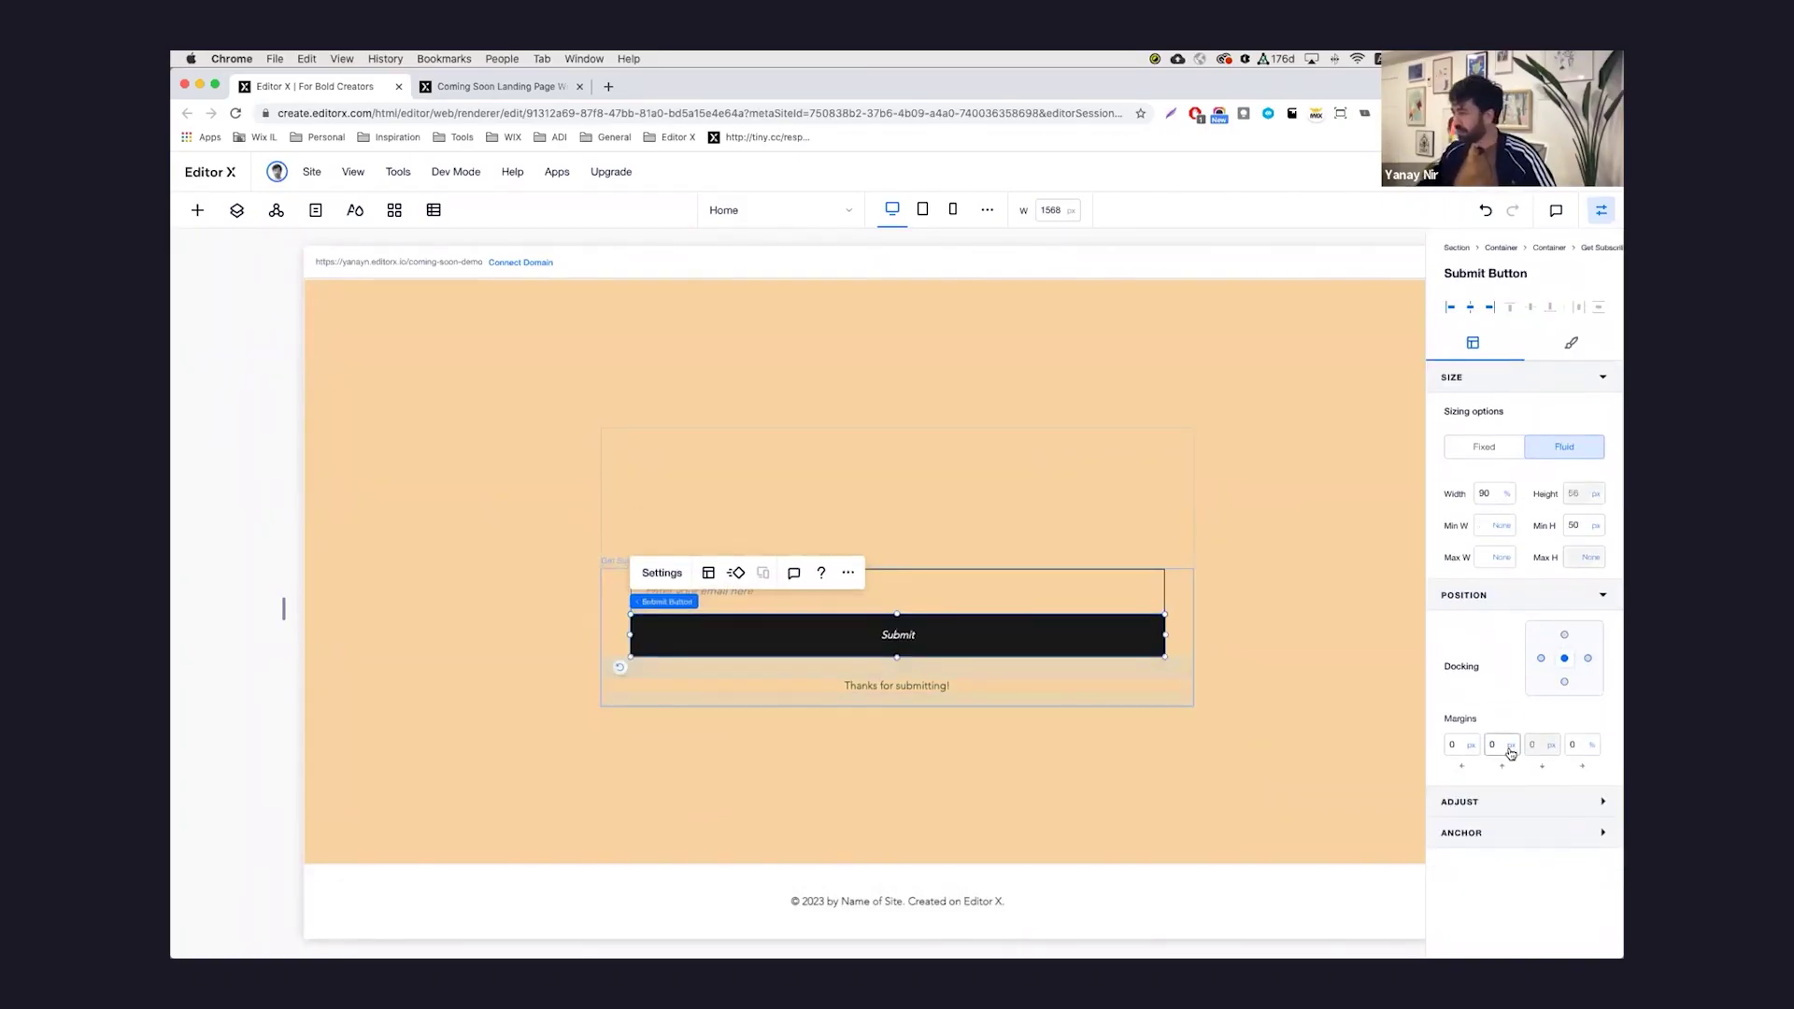
click(1033, 591)
click(1570, 343)
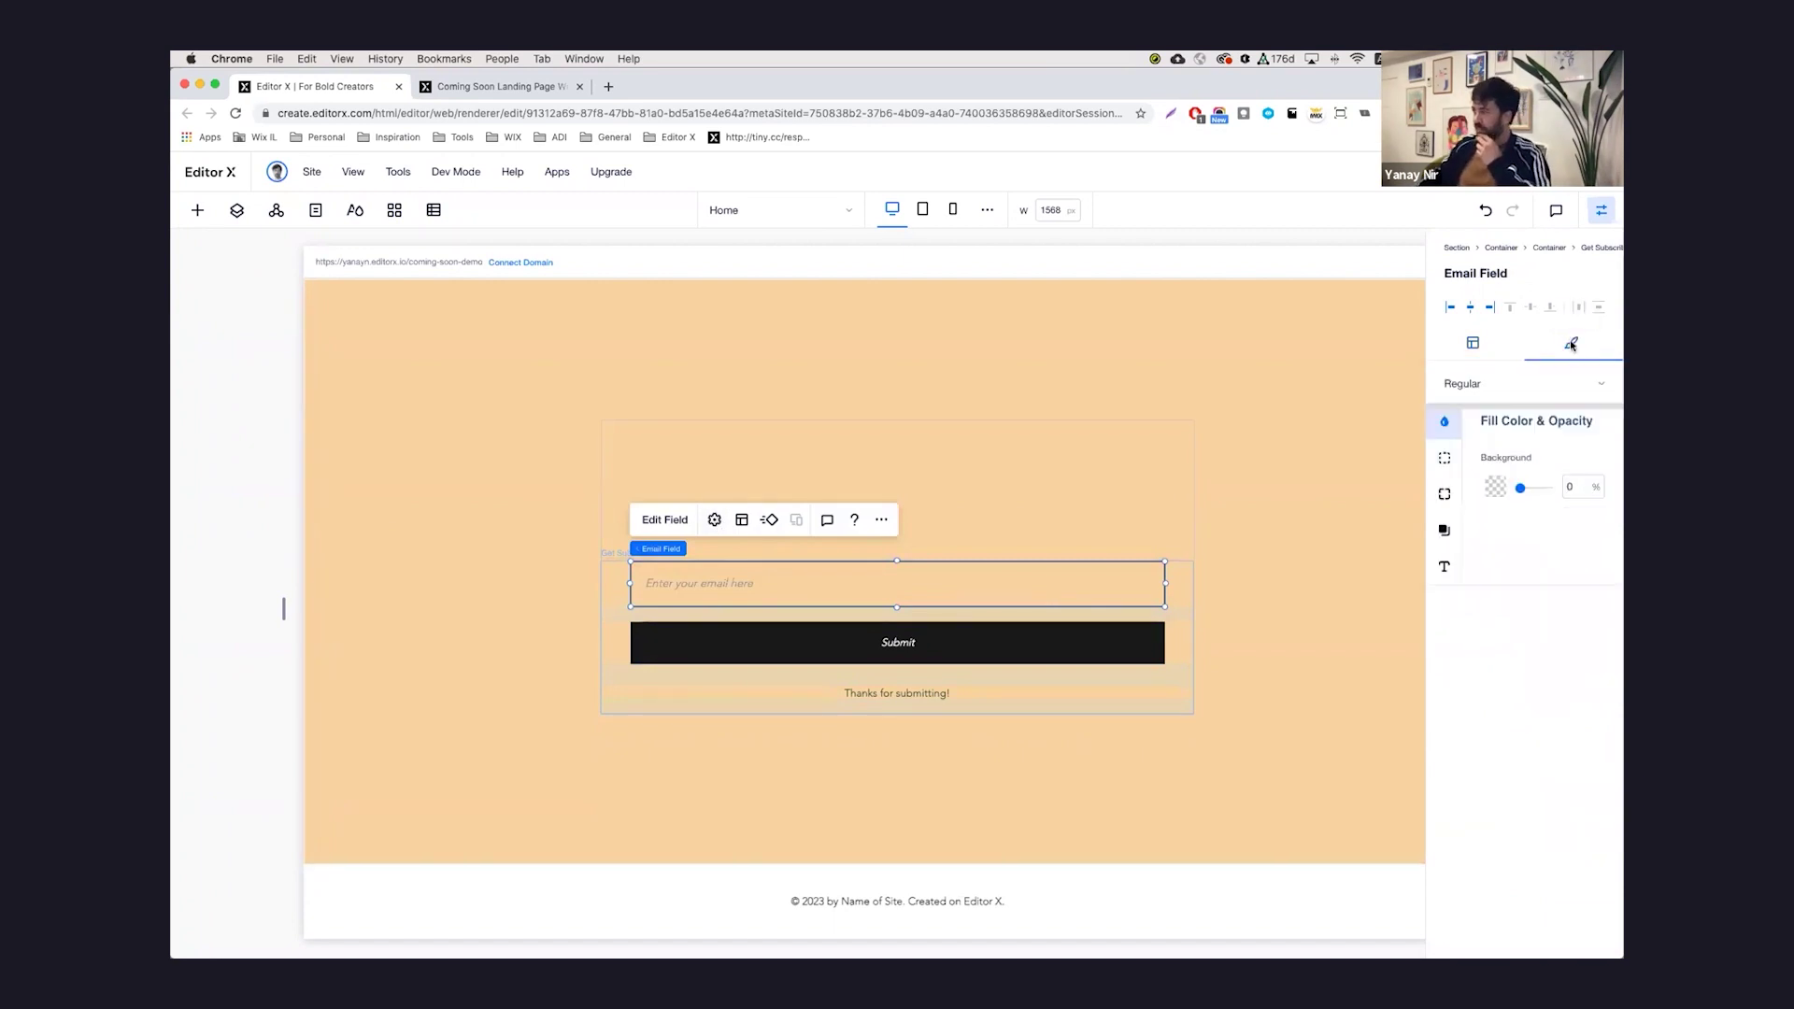
click(1445, 459)
click(1579, 654)
text(2)
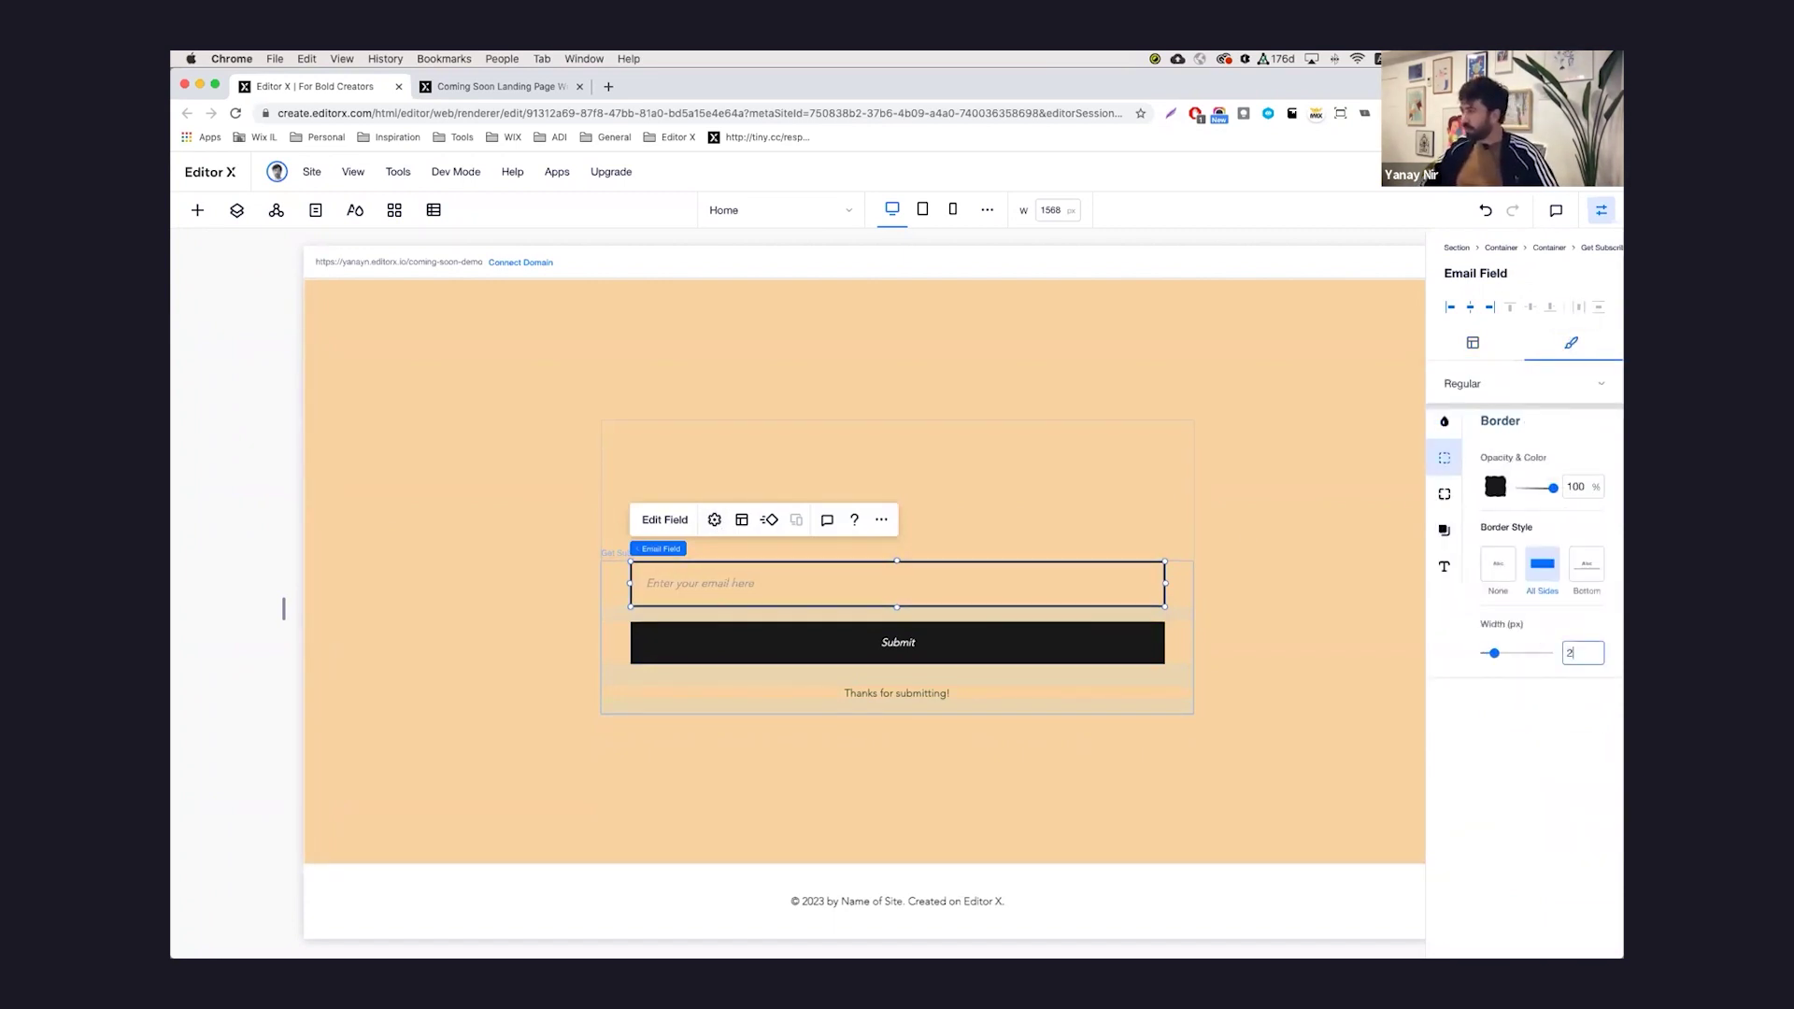
Step: Colour the email field's border dark green, set its corner radius to 200 px and make the field slightly taller
click(1496, 488)
click(1445, 495)
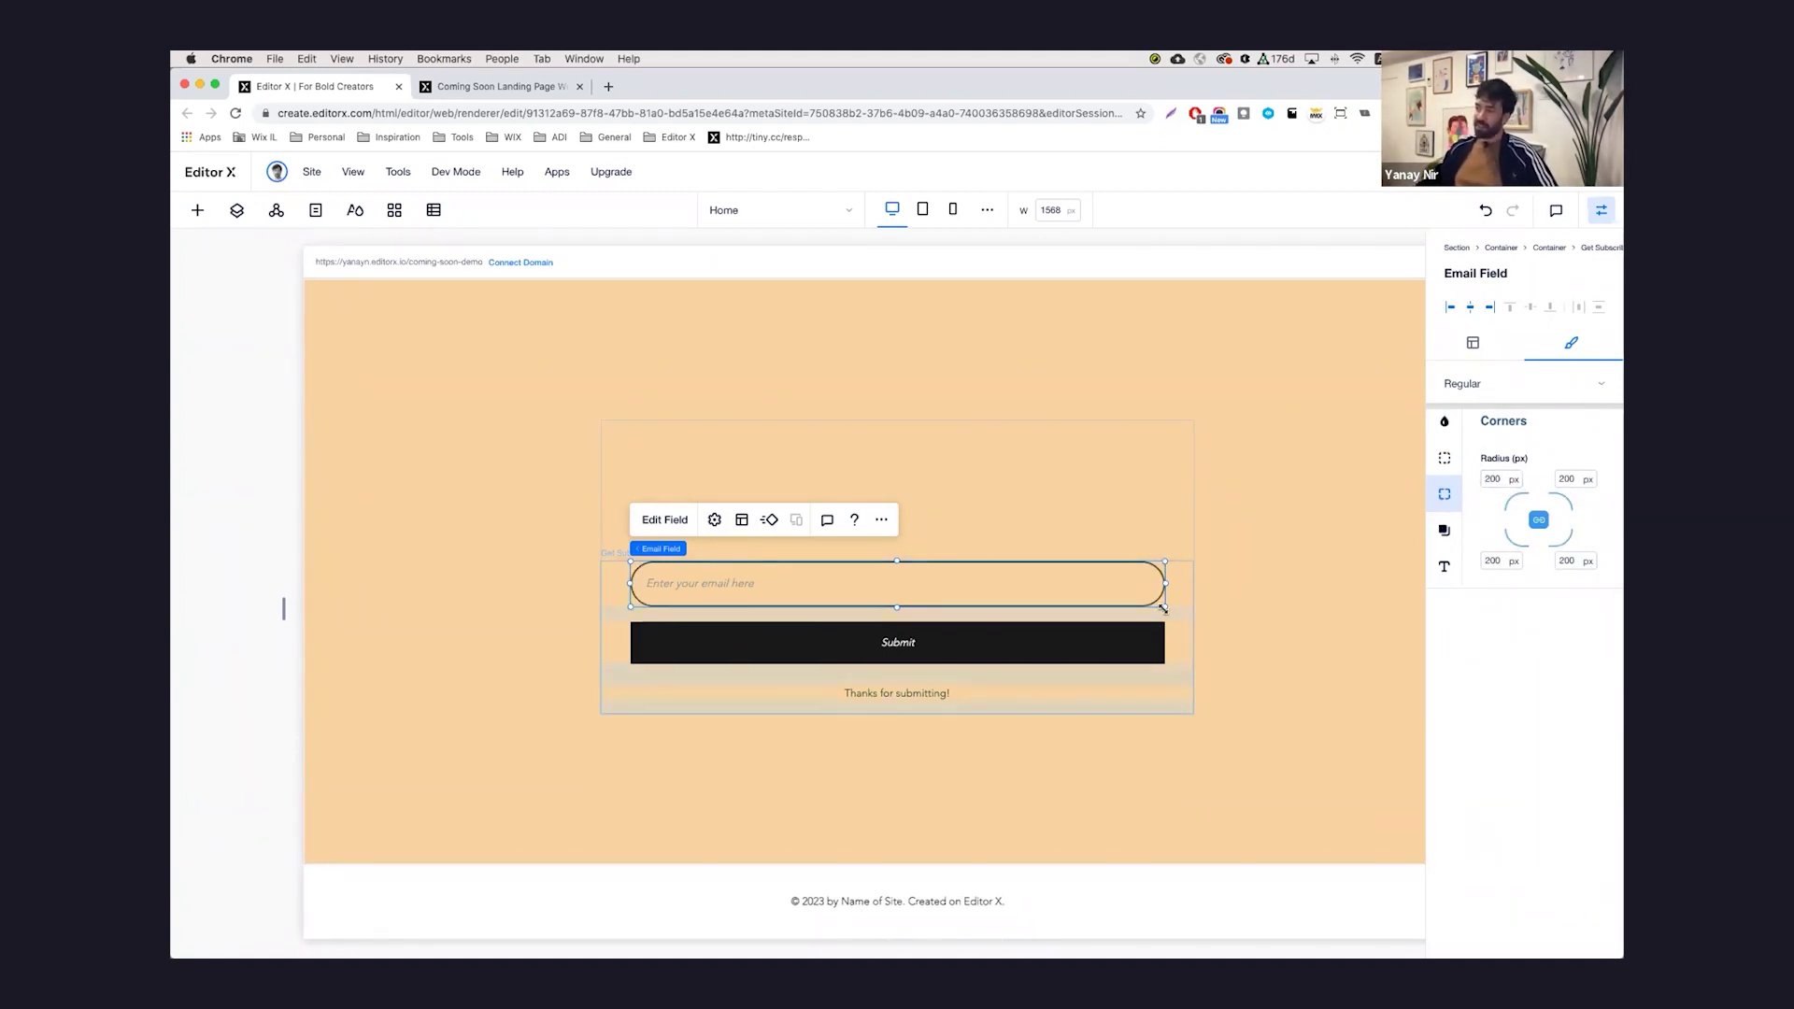
drag(897, 608, 895, 621)
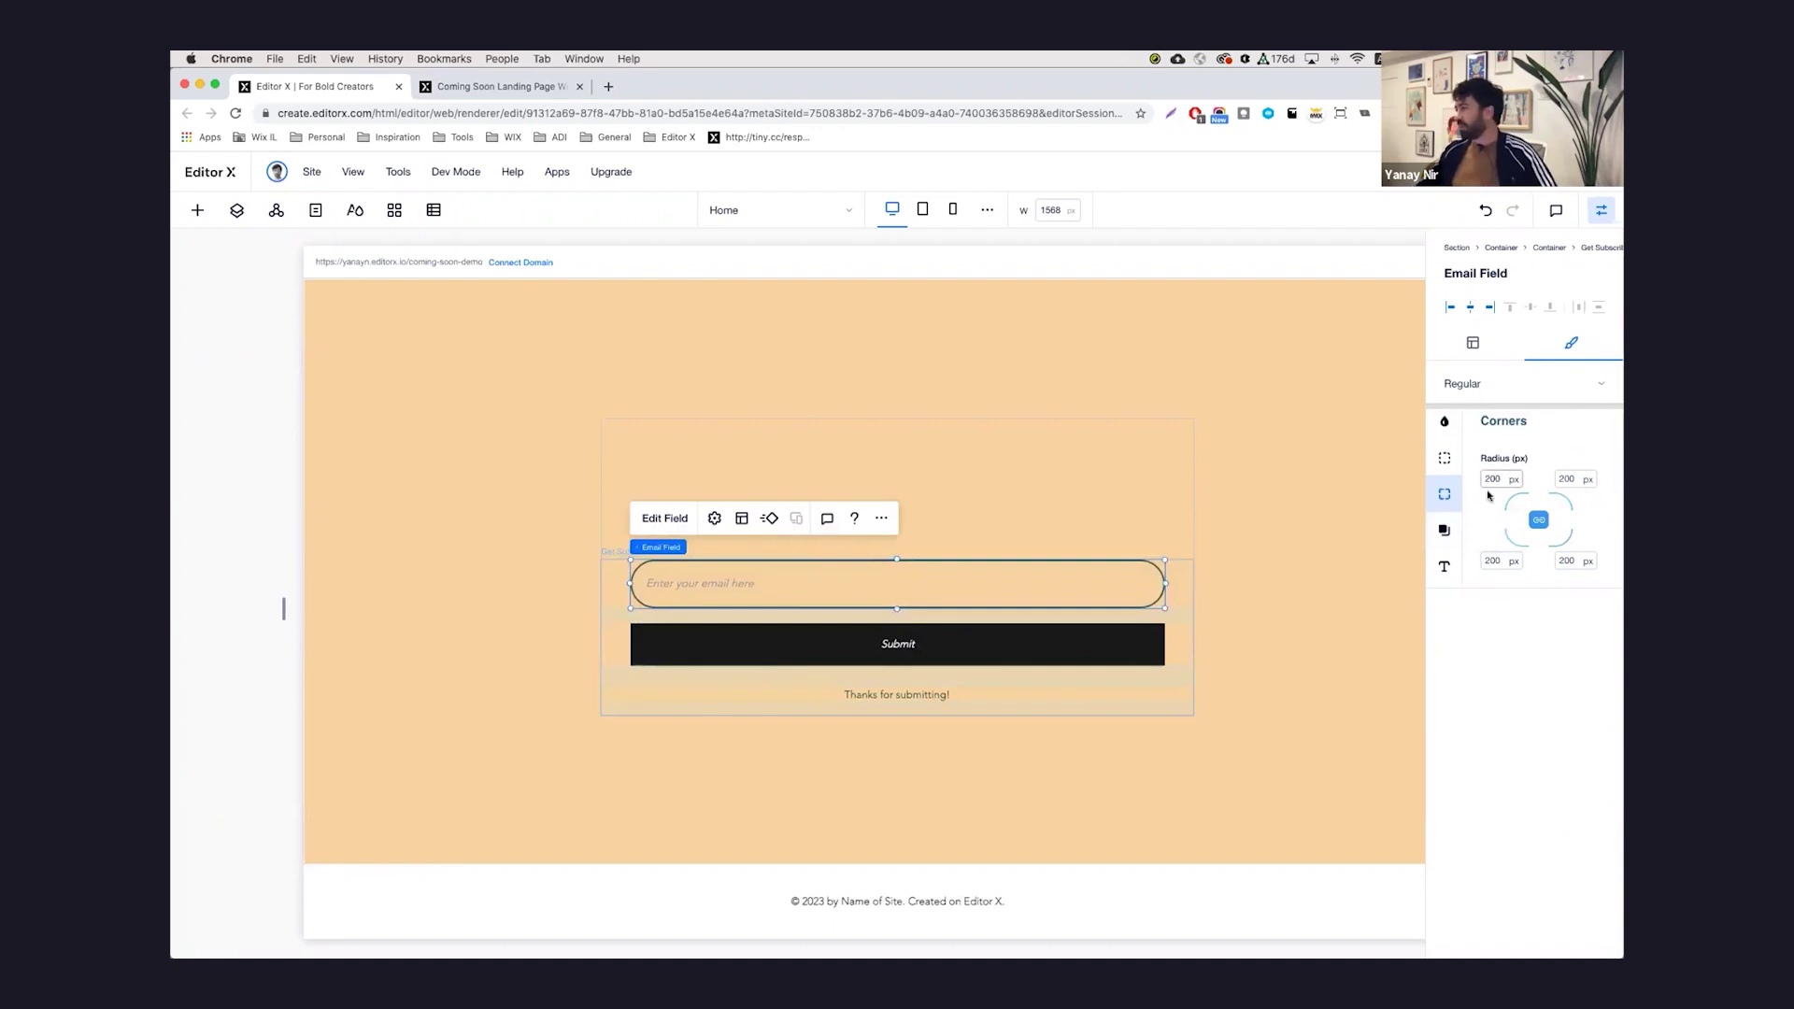
Step: Fill the Submit button with dark green and round its corners
click(1145, 642)
click(1444, 448)
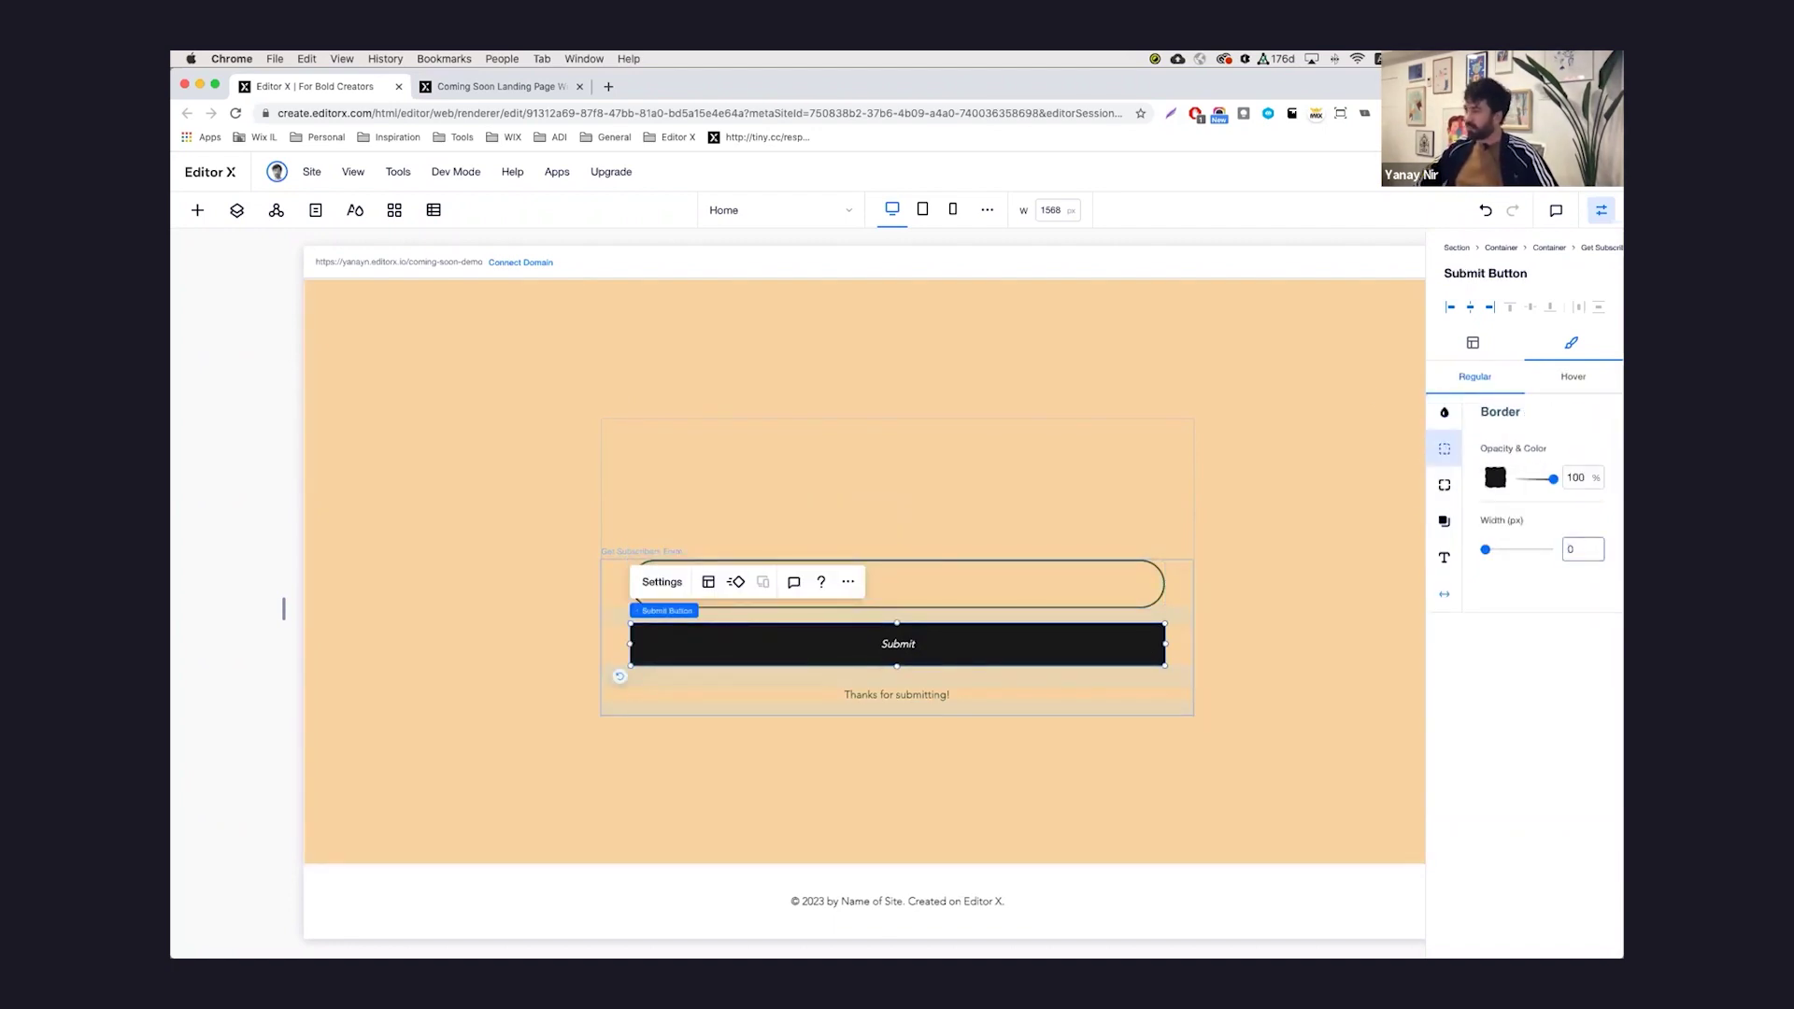
click(1445, 412)
click(1495, 476)
click(1445, 486)
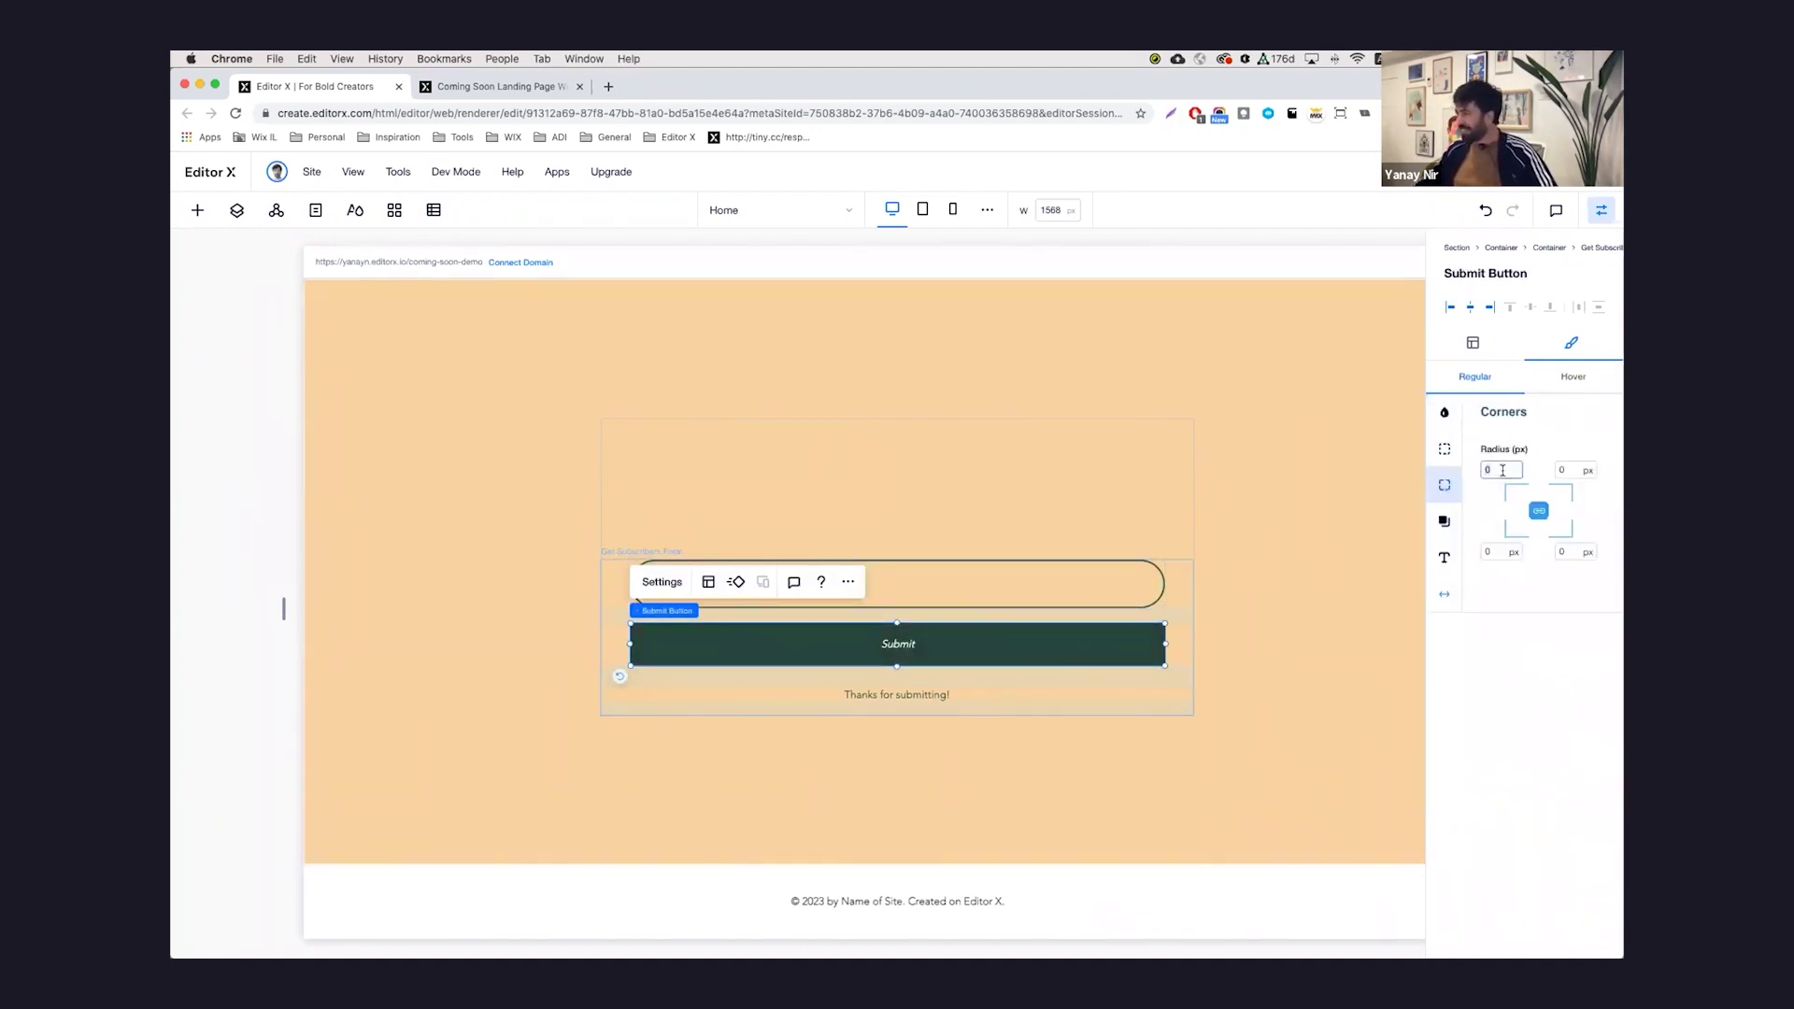
Step: Add the 3D head image with green glasses to the inner container
click(1159, 486)
click(198, 210)
click(207, 471)
drag(486, 448, 976, 588)
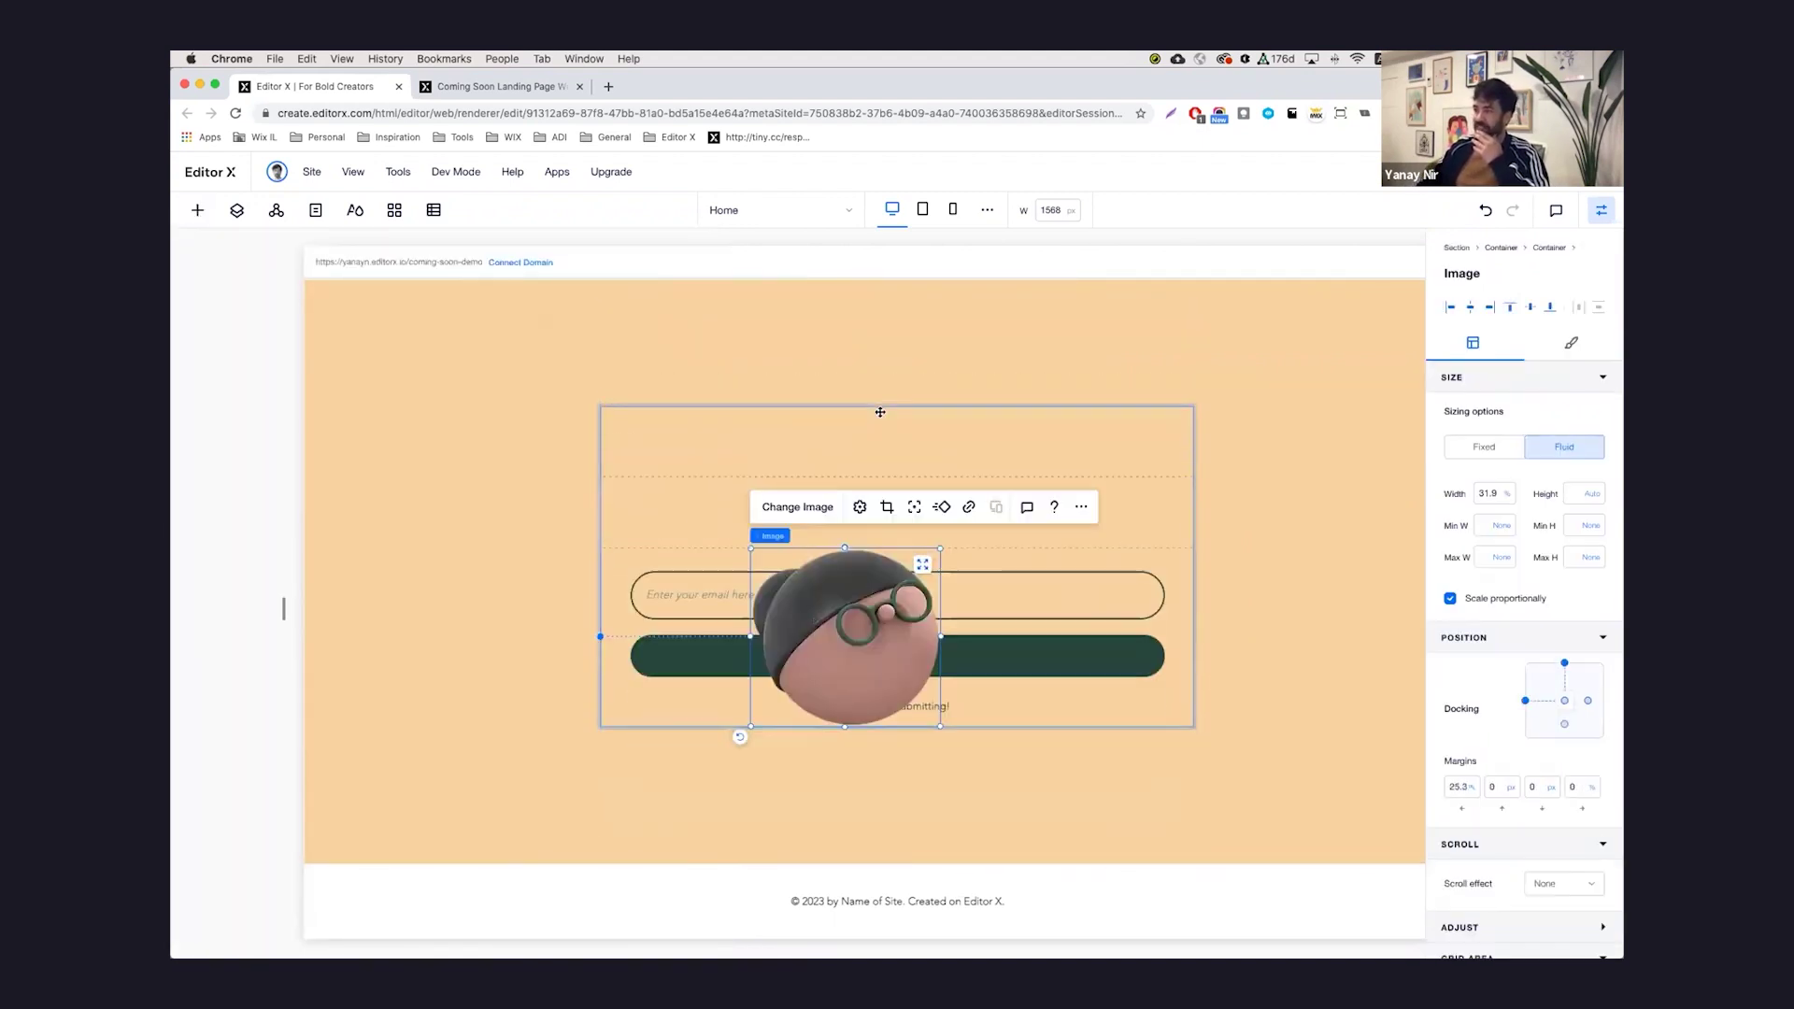
Step: Place the head image in the inner container's second grid row, starting at row 2, and centre it horizontally
scroll(1567, 828, down, 3)
click(1545, 883)
text(2)
key(Tab)
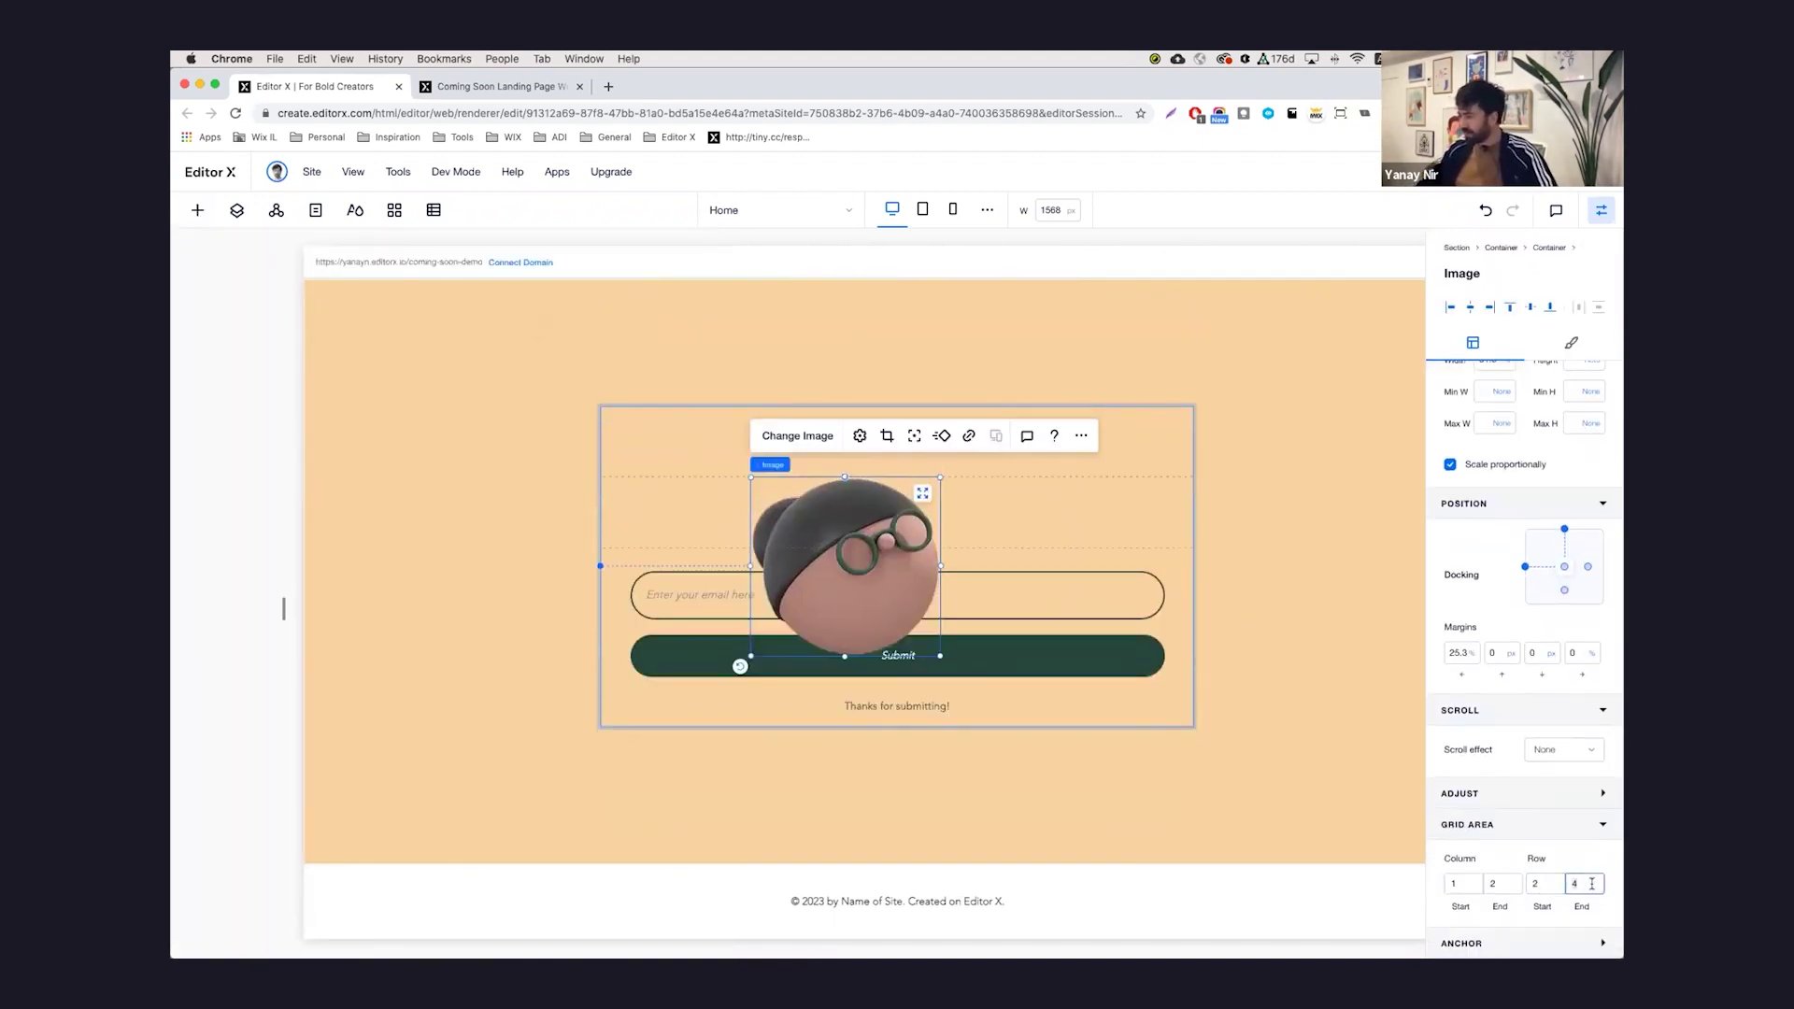
key(Return)
scroll(1496, 497, up, 2)
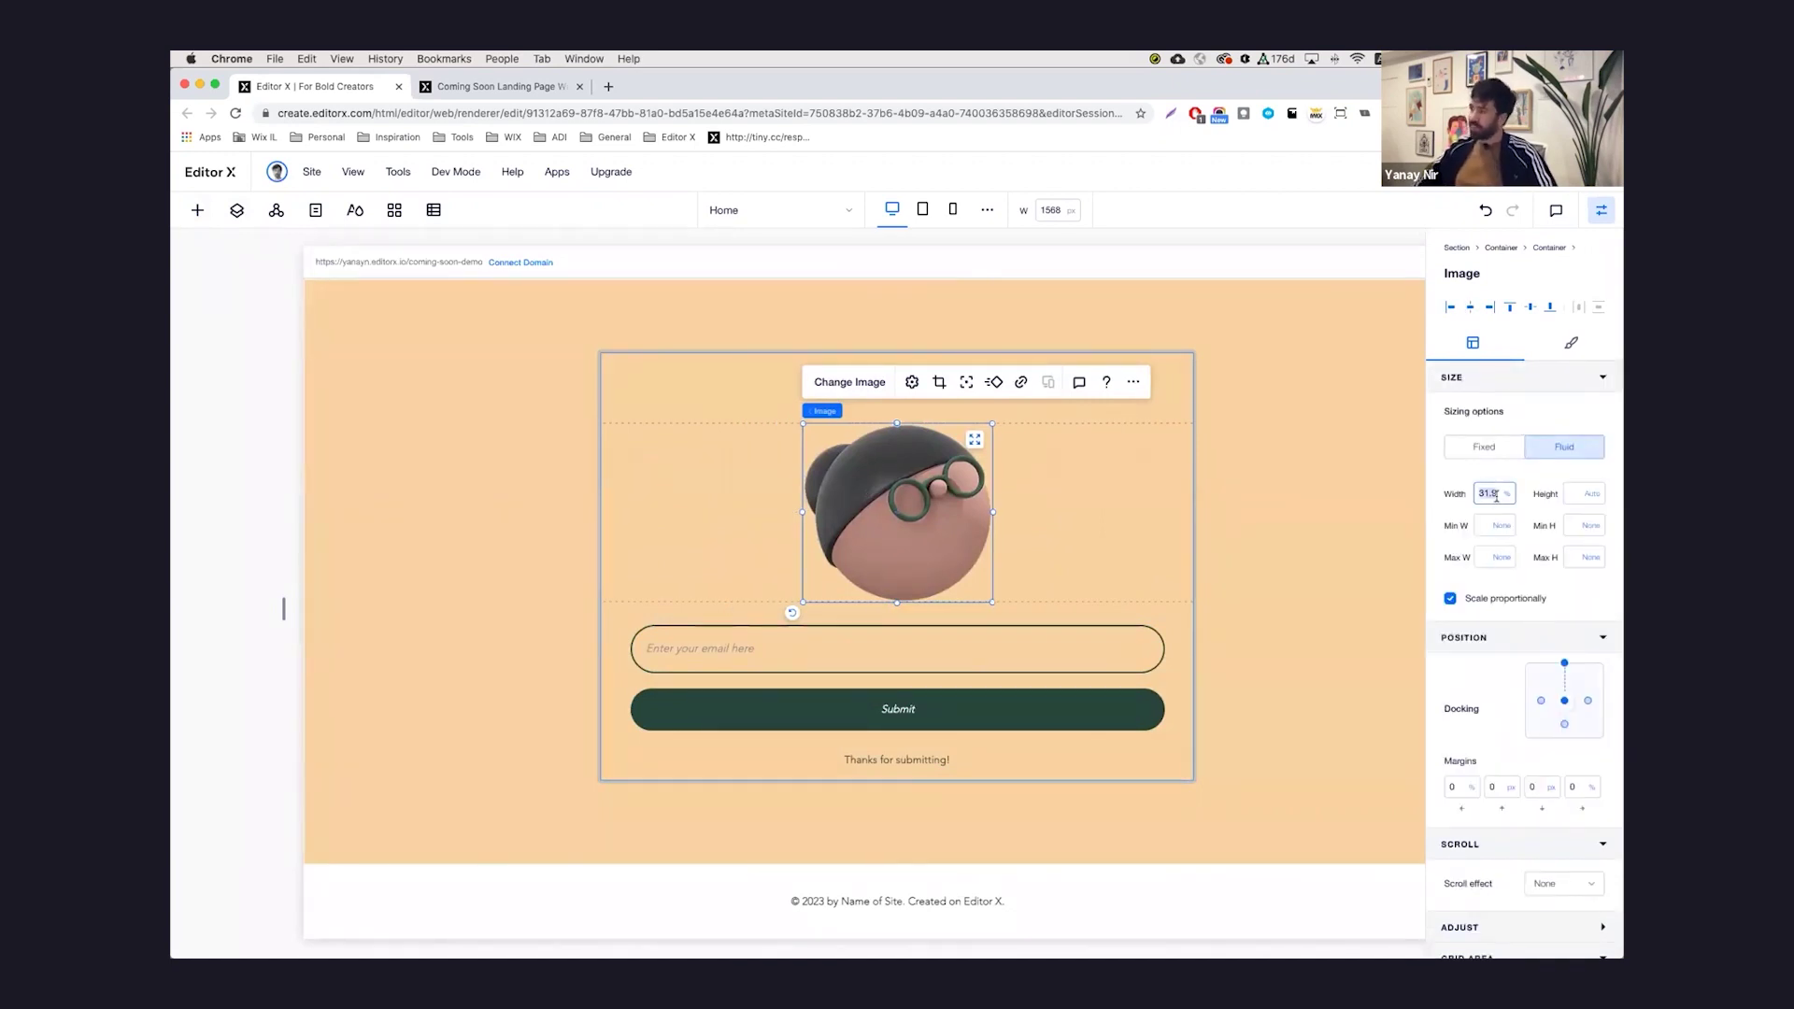
Step: Set the head image's width to 20% and its minimum width to 150 px, narrowing the canvas to 1434 px to check scaling
text(20)
key(Return)
drag(280, 608, 334, 608)
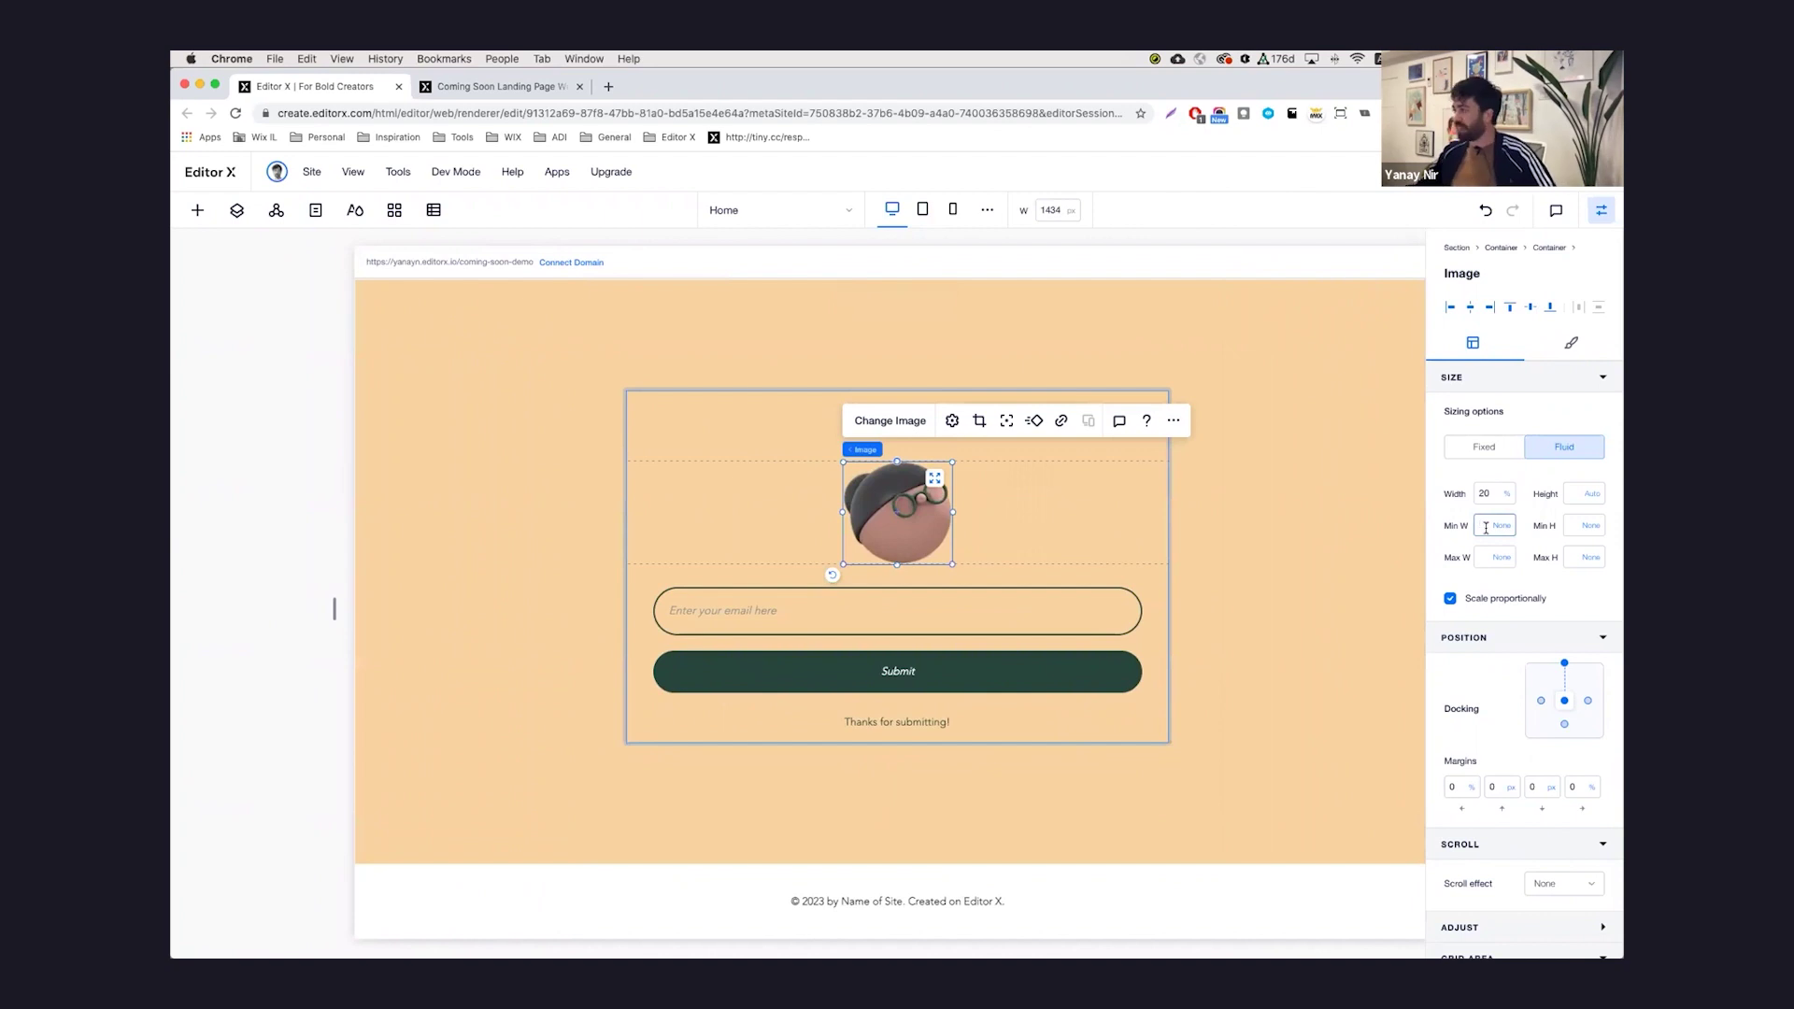
text(150)
key(Return)
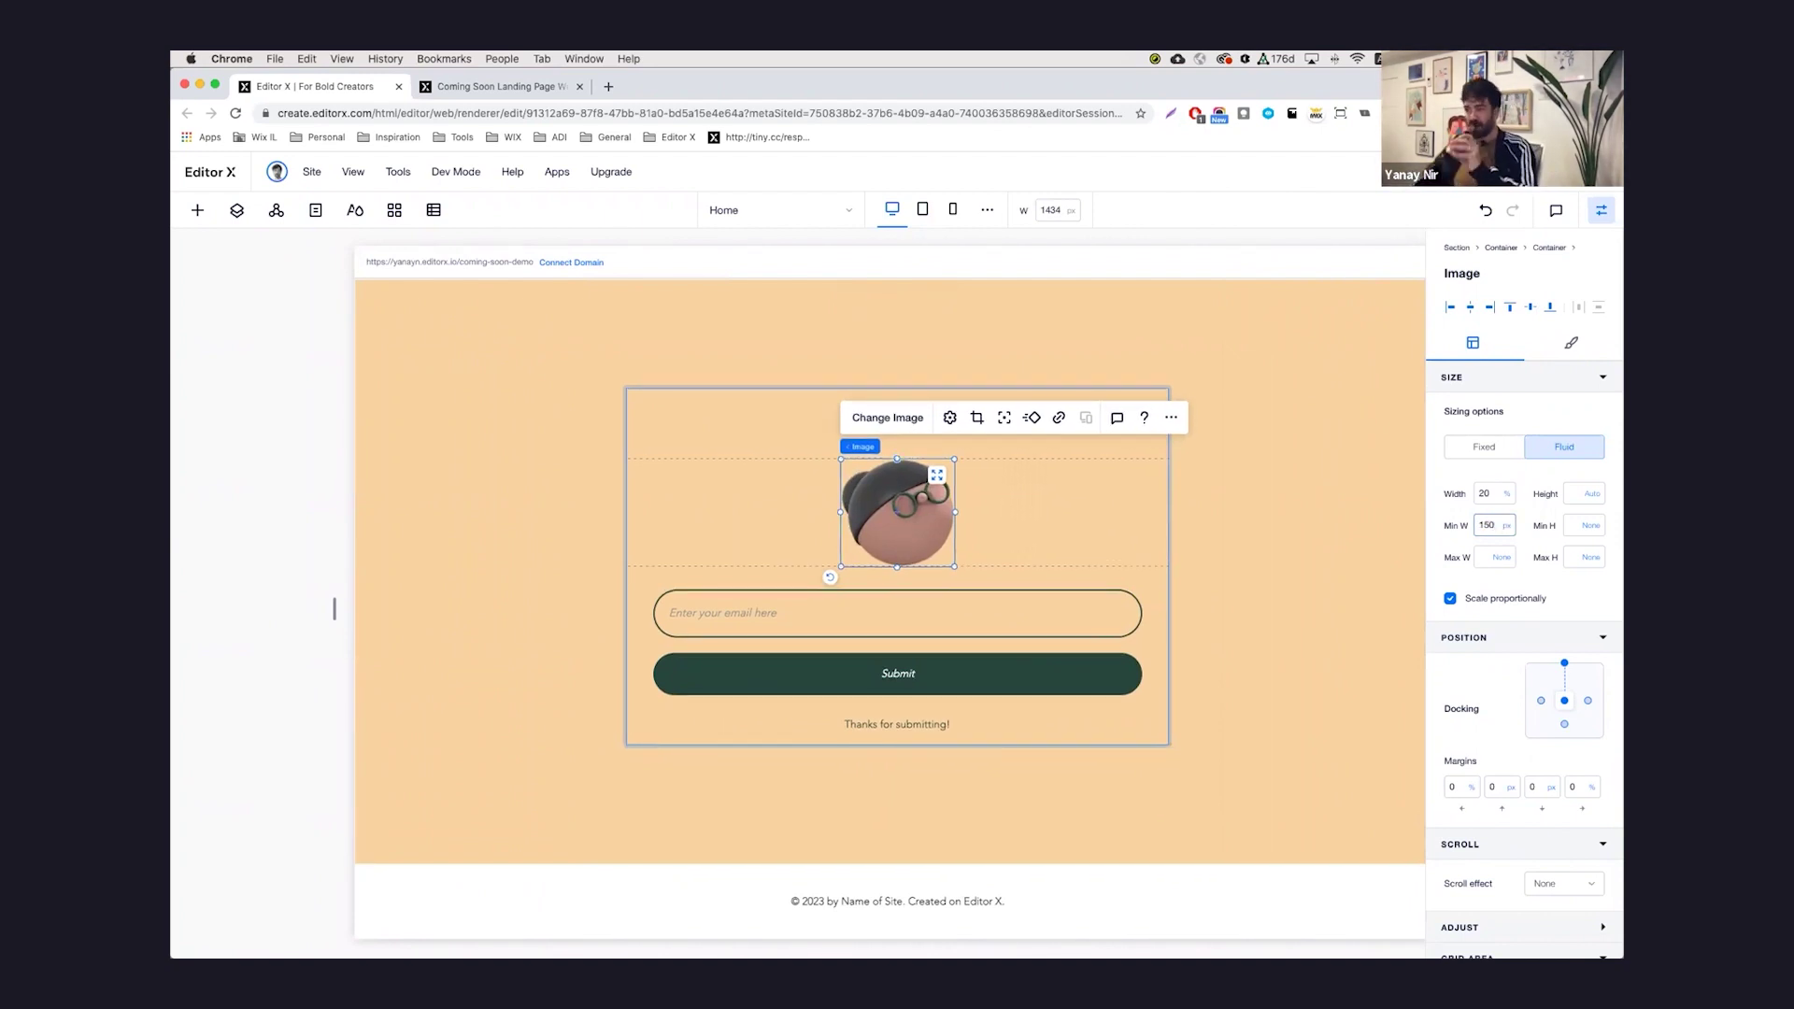
Step: Set the inner container's border width to 0 px
click(1159, 514)
click(1572, 342)
click(1444, 415)
Step: Place the Last Fold Stack design asset in the inner container's first row, above the head image
click(197, 210)
click(229, 280)
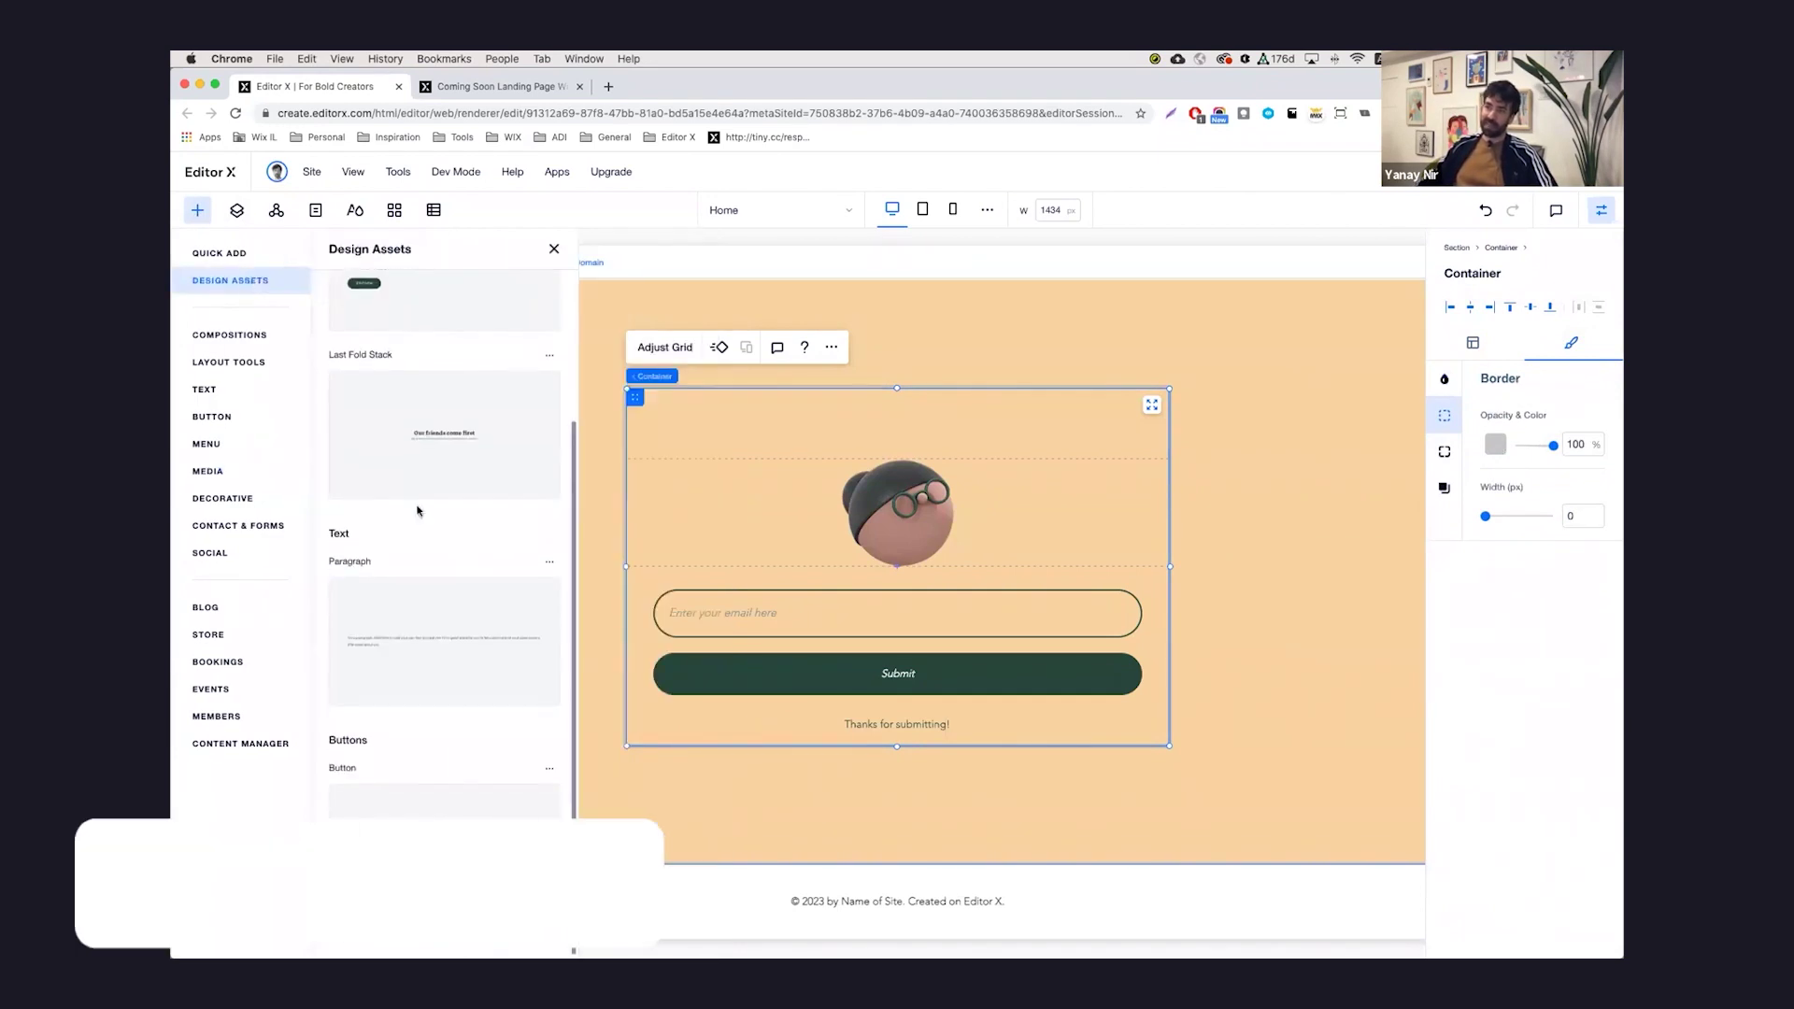
drag(406, 429, 897, 421)
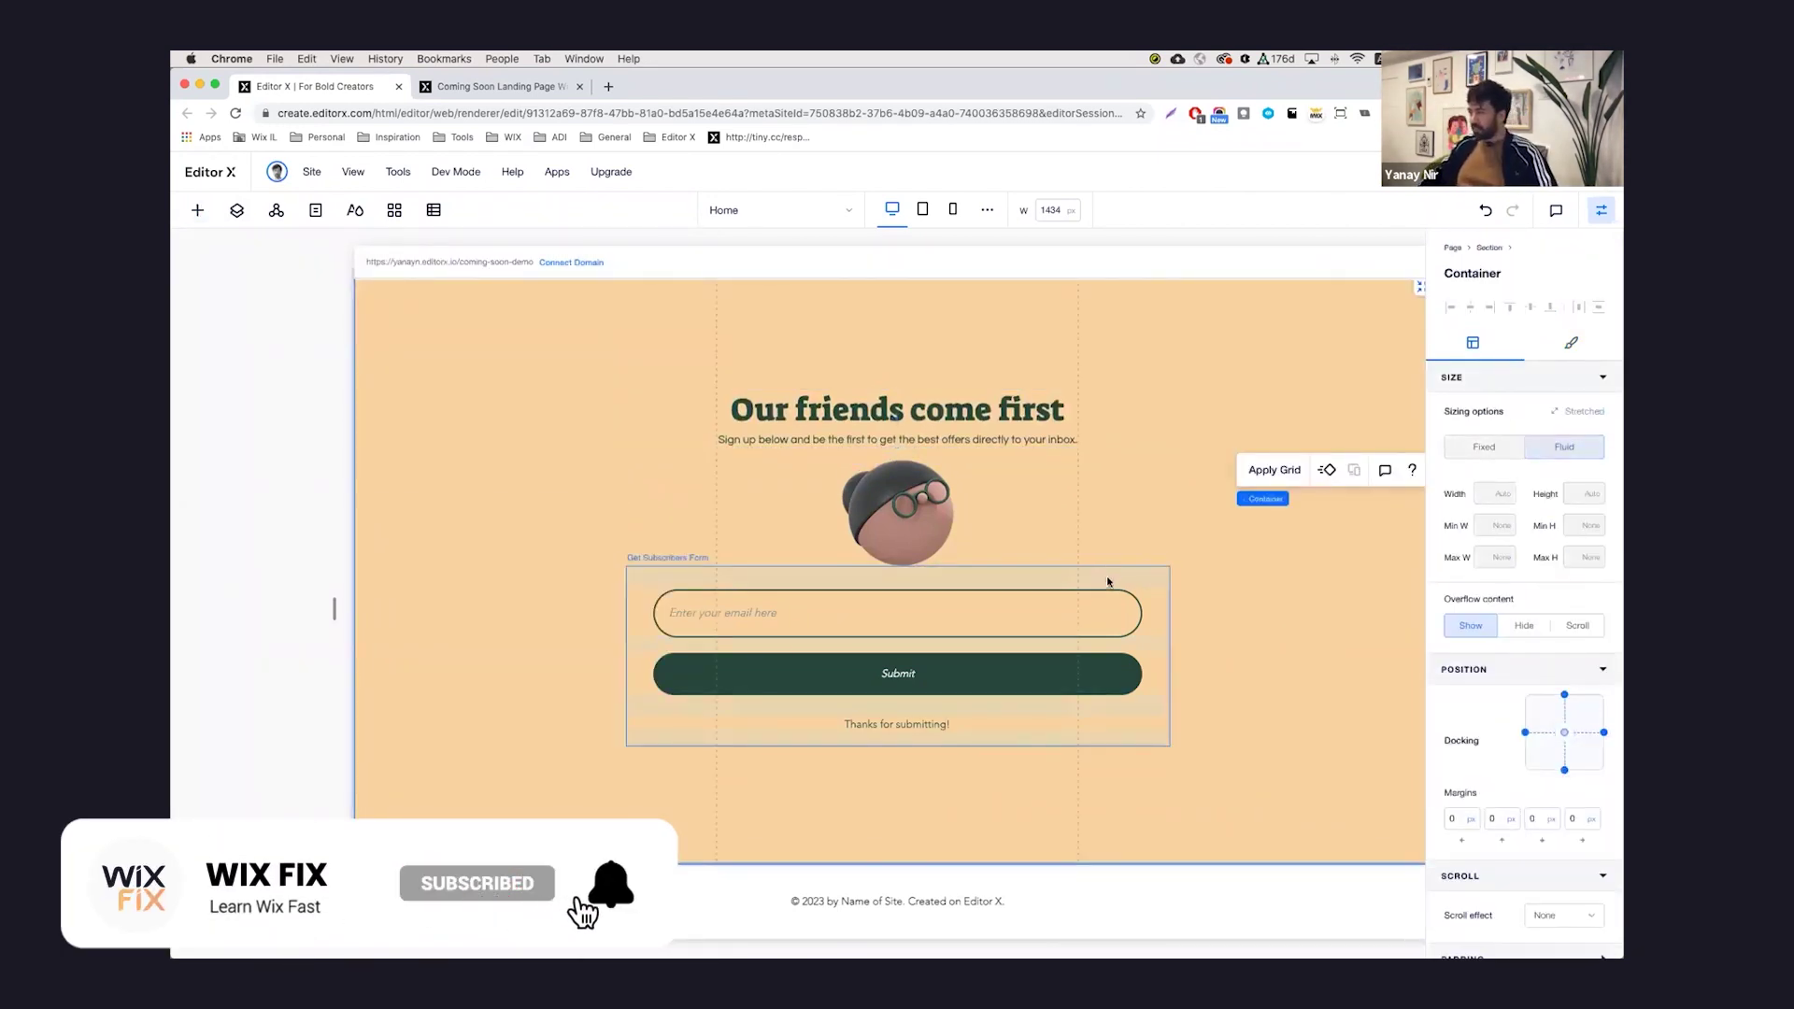
Step: Open the unit choices for the Get Subscribers form's minimum width
click(1110, 580)
click(1506, 460)
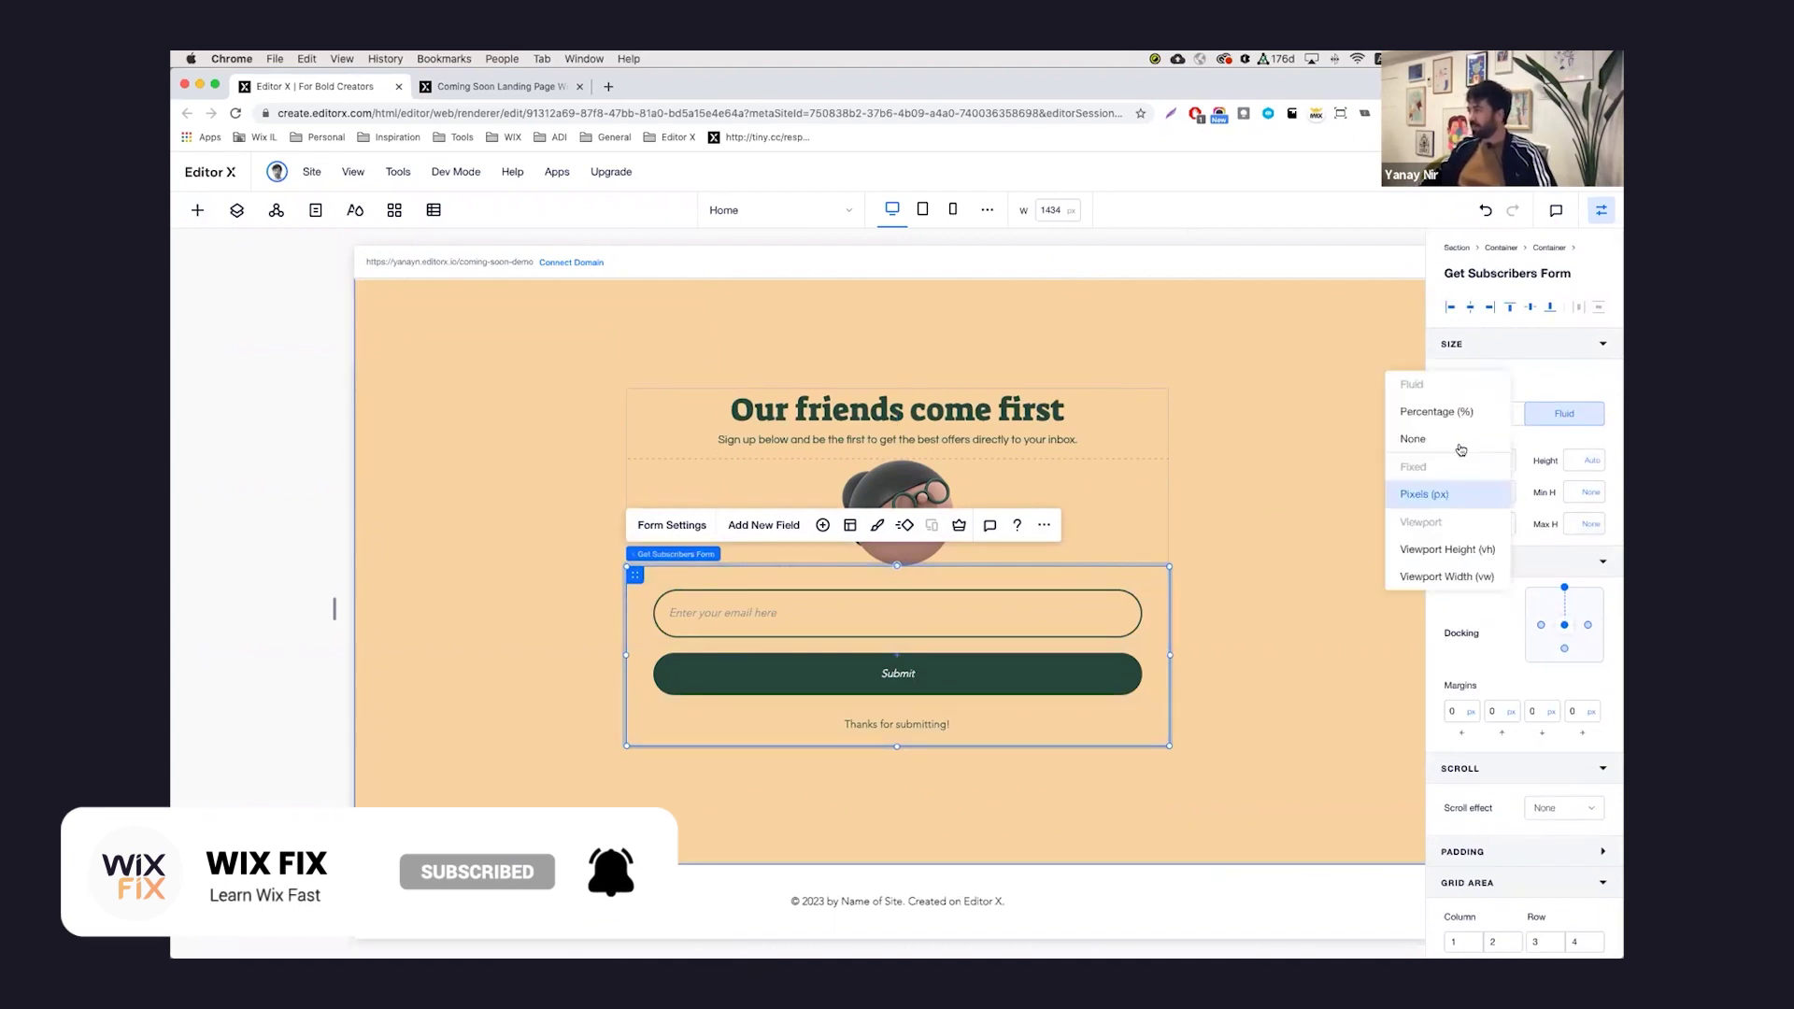